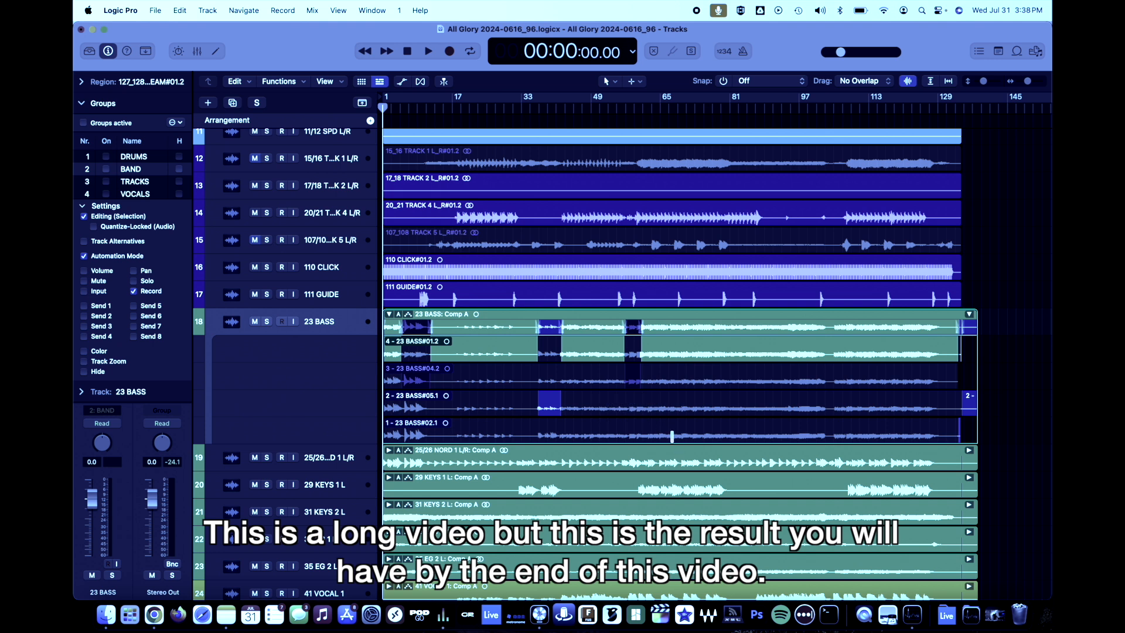
left_click_drag(671, 429, 700, 429)
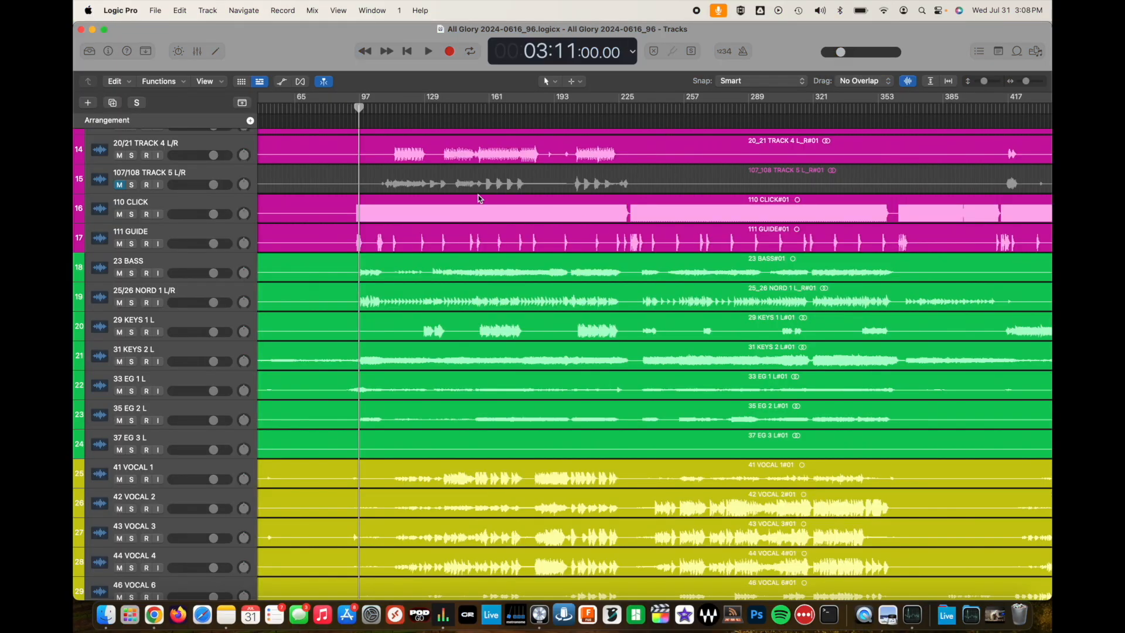
- Survey the full-length recording across all tracks, from the drums down to the trigger and stream tracks
key("super+Left")
key("super+Left")
key("super+Left")
key("super+Left")
key("super+Left")
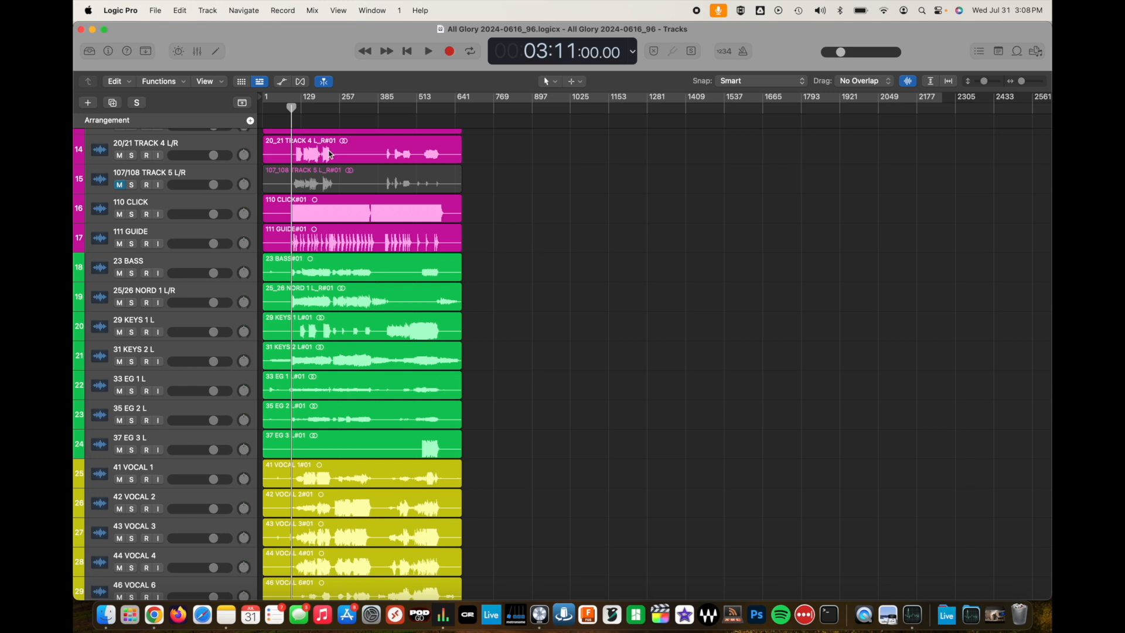
scroll(326, 159, "up", 7)
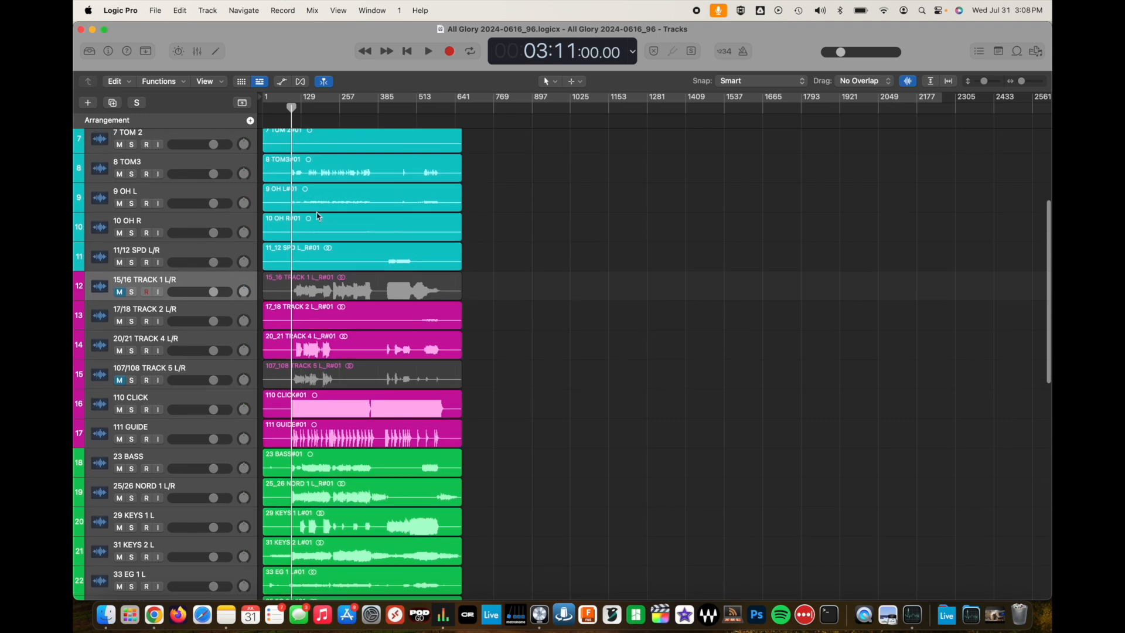
scroll(316, 216, "up", 6)
scroll(317, 215, "down", 20)
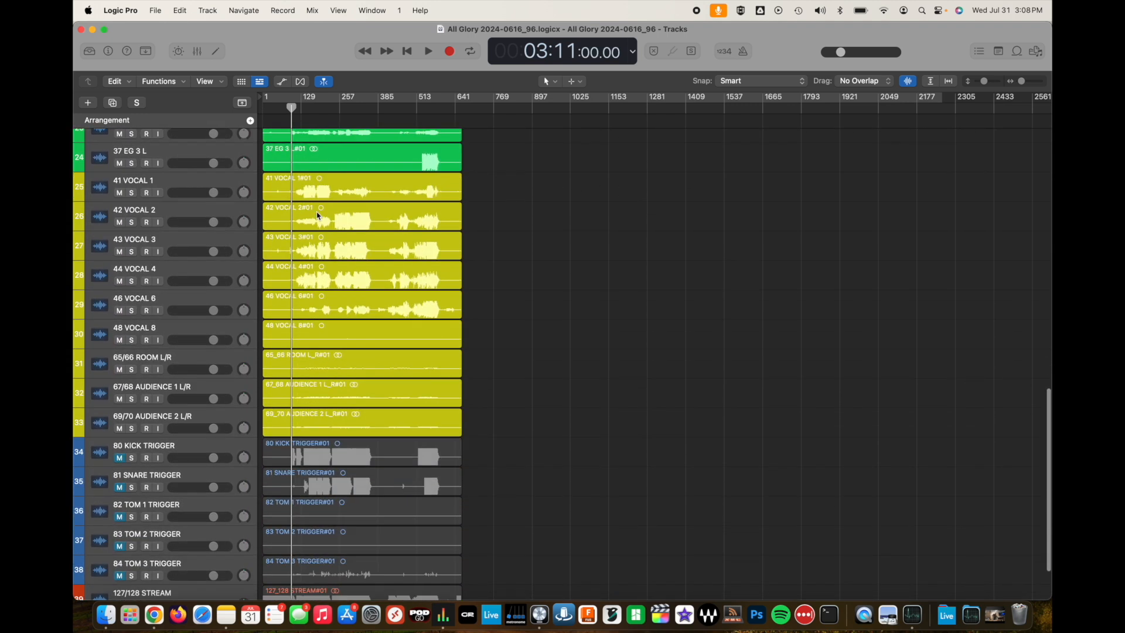
scroll(316, 216, "down", 4)
scroll(329, 280, "up", 15)
scroll(329, 284, "up", 5)
scroll(280, 458, "down", 15)
scroll(280, 458, "down", 1)
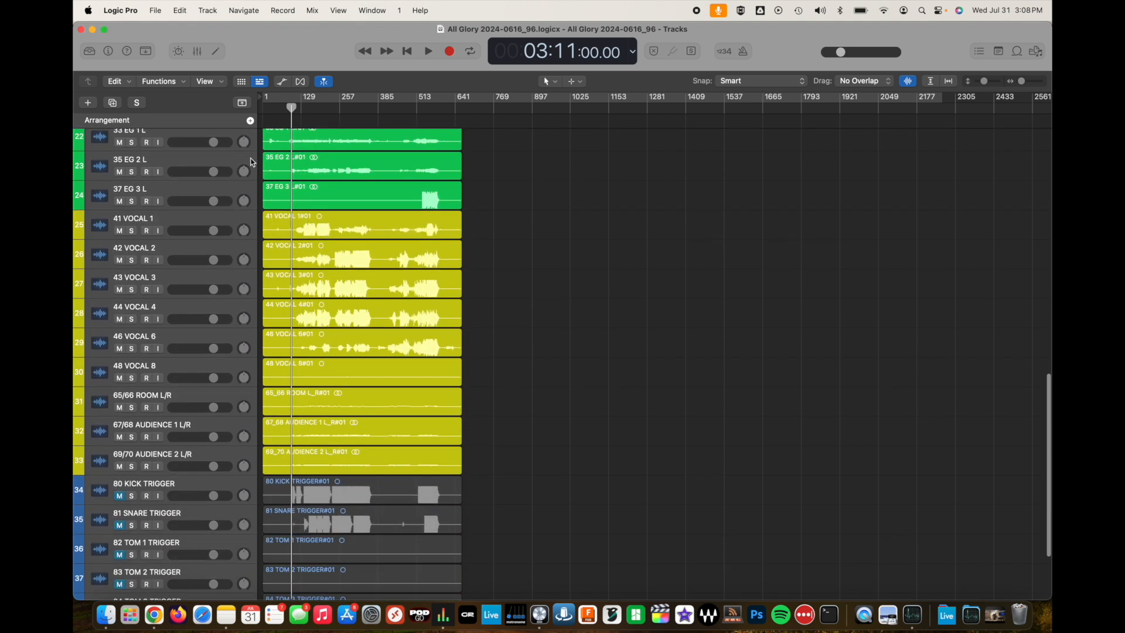
scroll(305, 398, "up", 15)
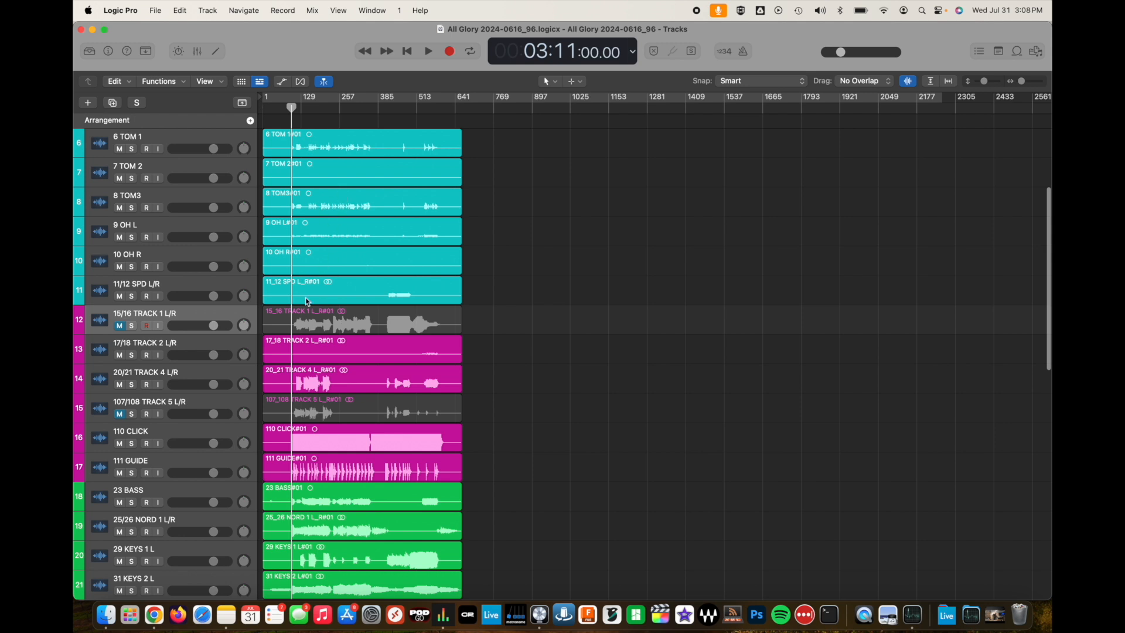
scroll(315, 458, "down", 5)
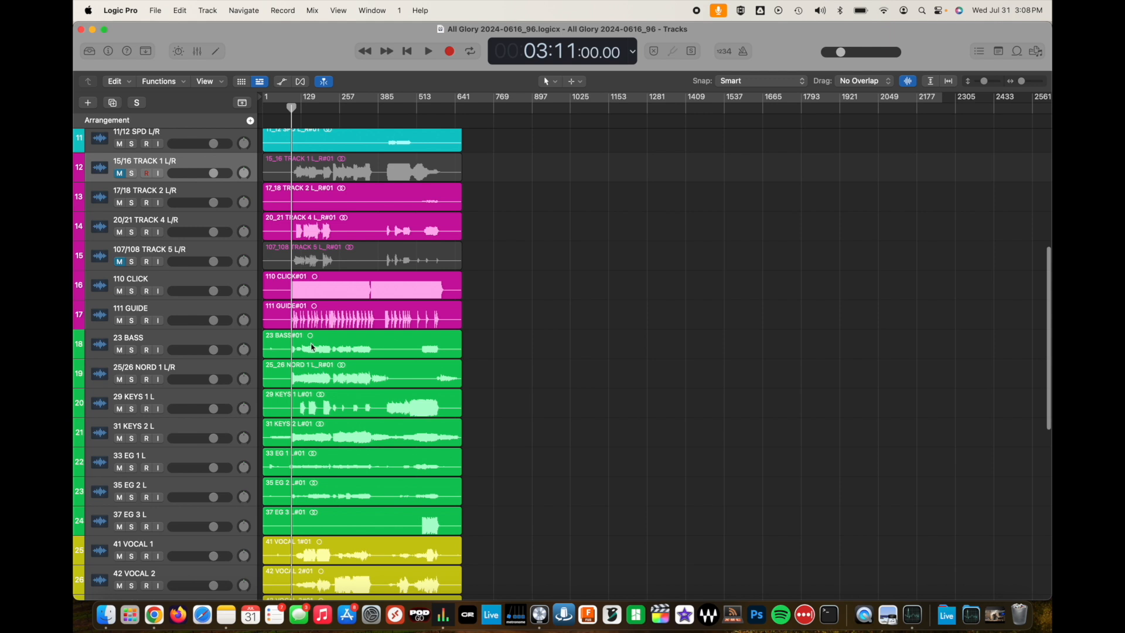
scroll(294, 378, "down", 3)
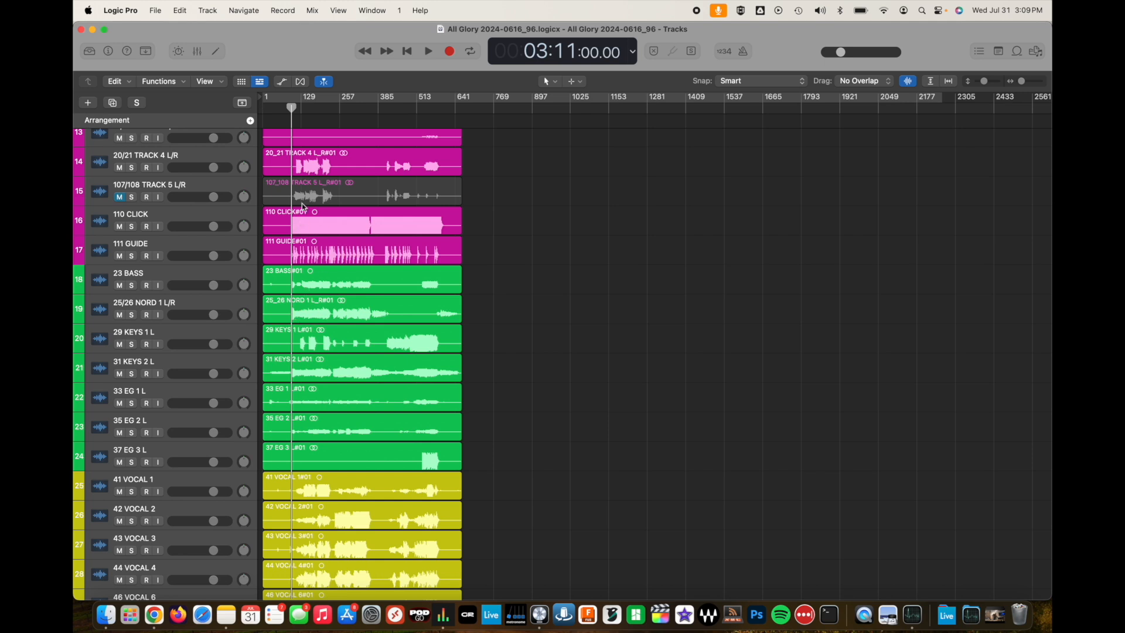
scroll(321, 421, "down", 5)
scroll(321, 421, "up", 3)
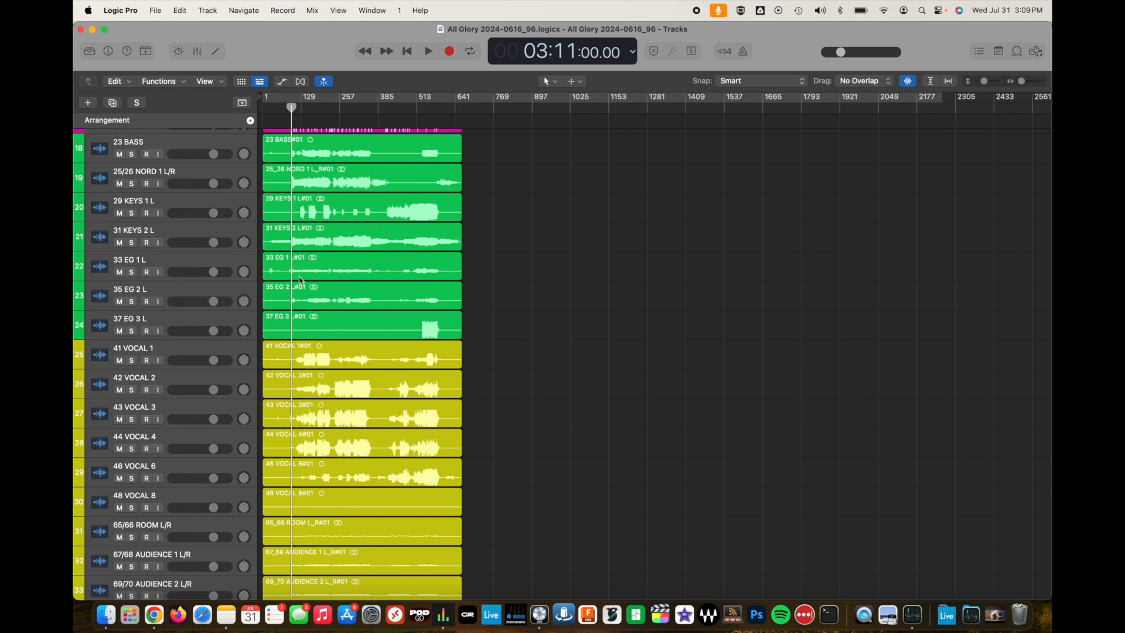
- Play the passage around bar 97 to locate the point where the band enters after the count-in
key("super+Right")
key("super+Right")
key("super+Right")
key("super+Right")
key("super+Right")
key("super+Right")
key("super+Right")
key("super+Right")
scroll(374, 270, "up", 5)
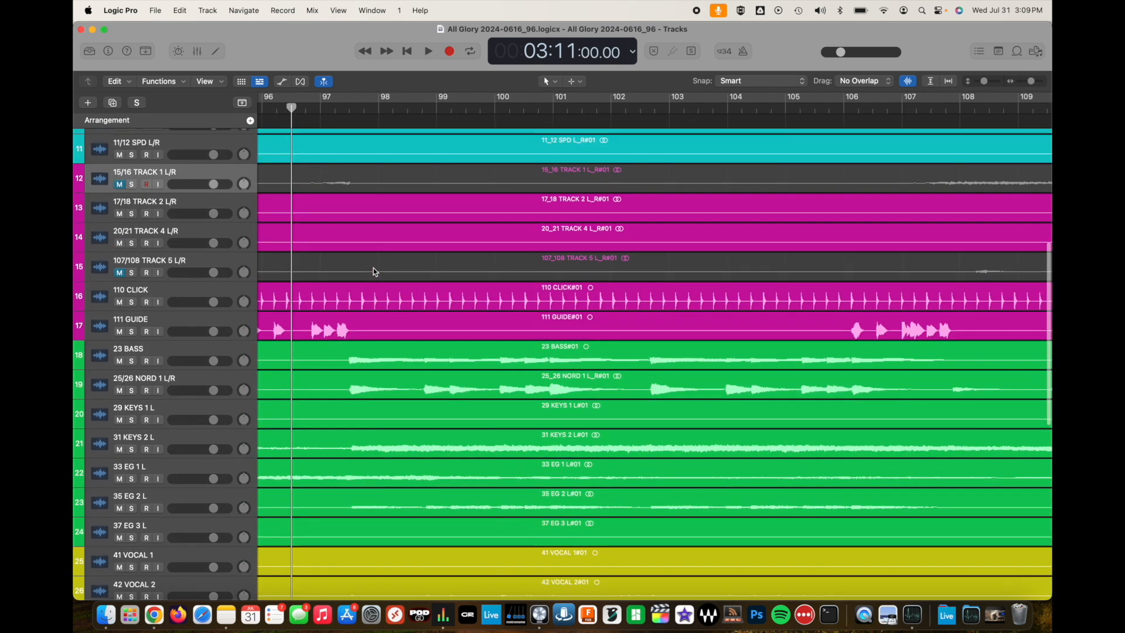
scroll(374, 270, "up", 1)
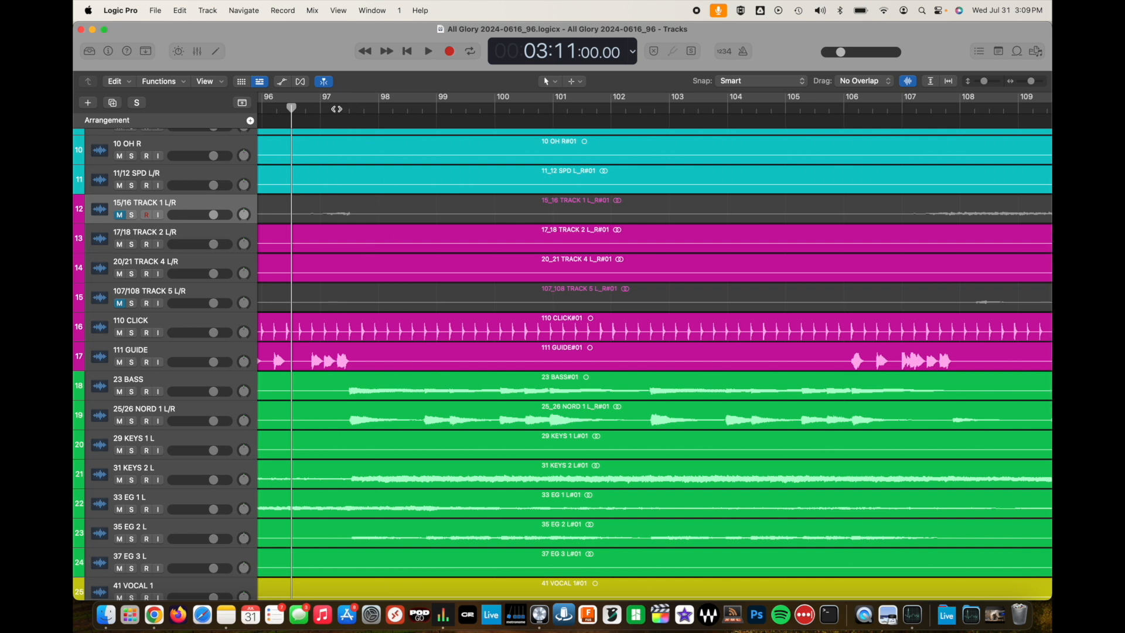
left_click(305, 109)
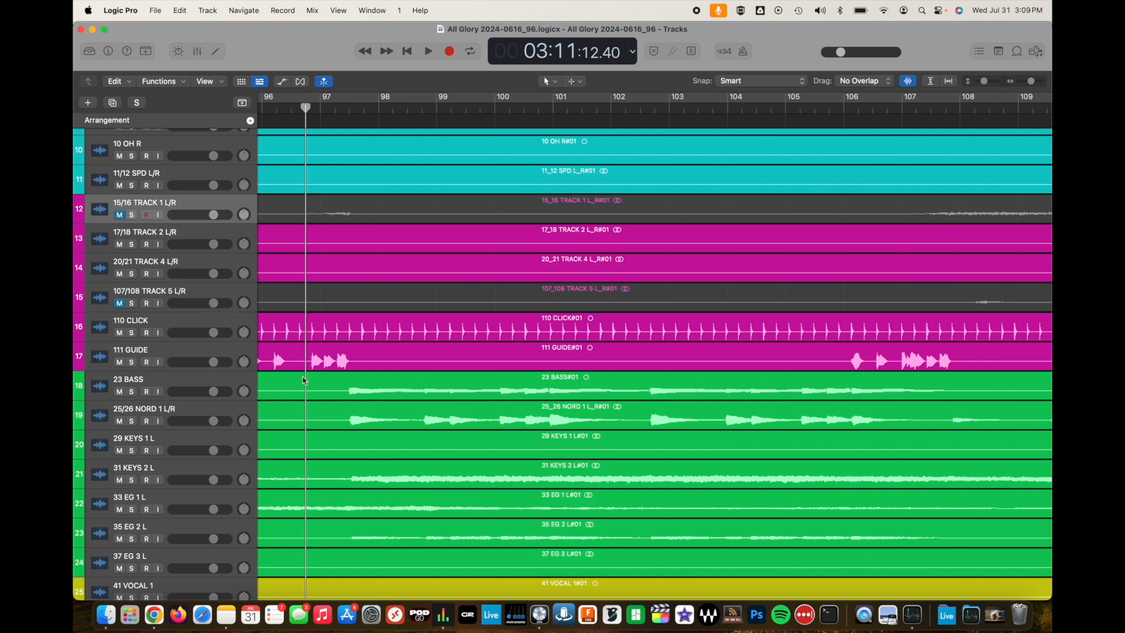
key("space")
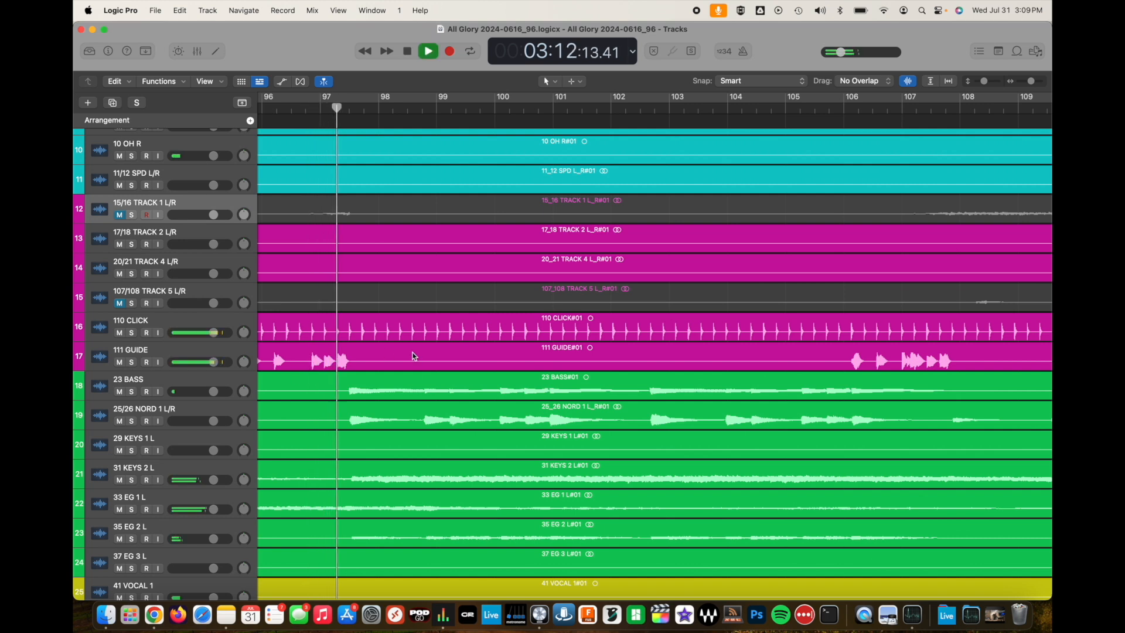
key("space")
- Open the 110 CLICK region in the audio editor and magnify the click transients around bar 97
left_click(349, 333)
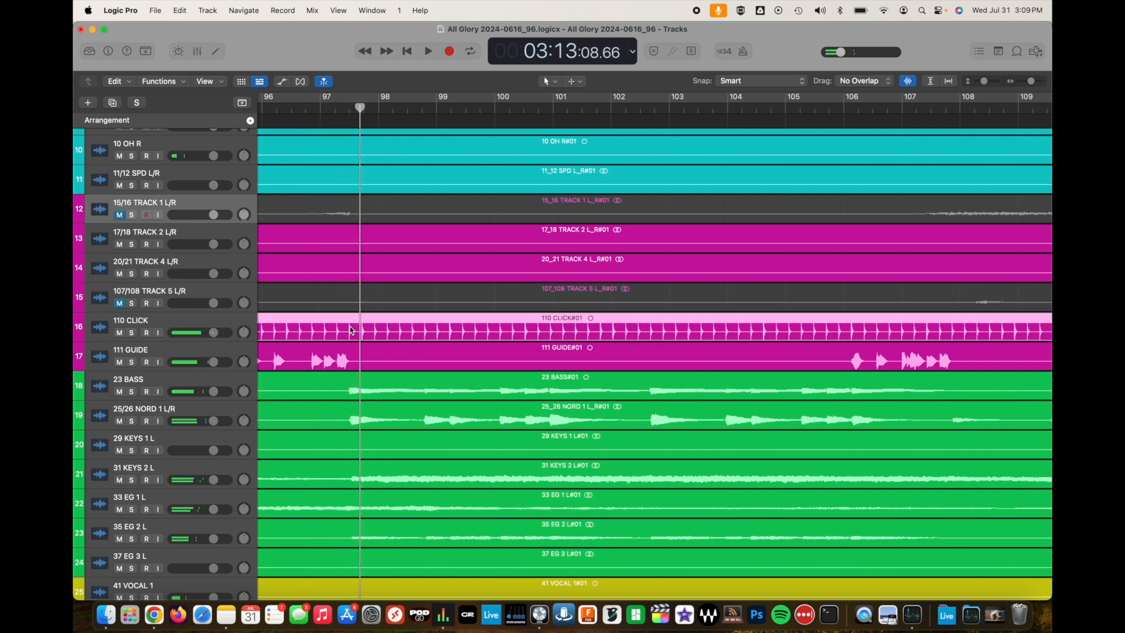
double_click(350, 330)
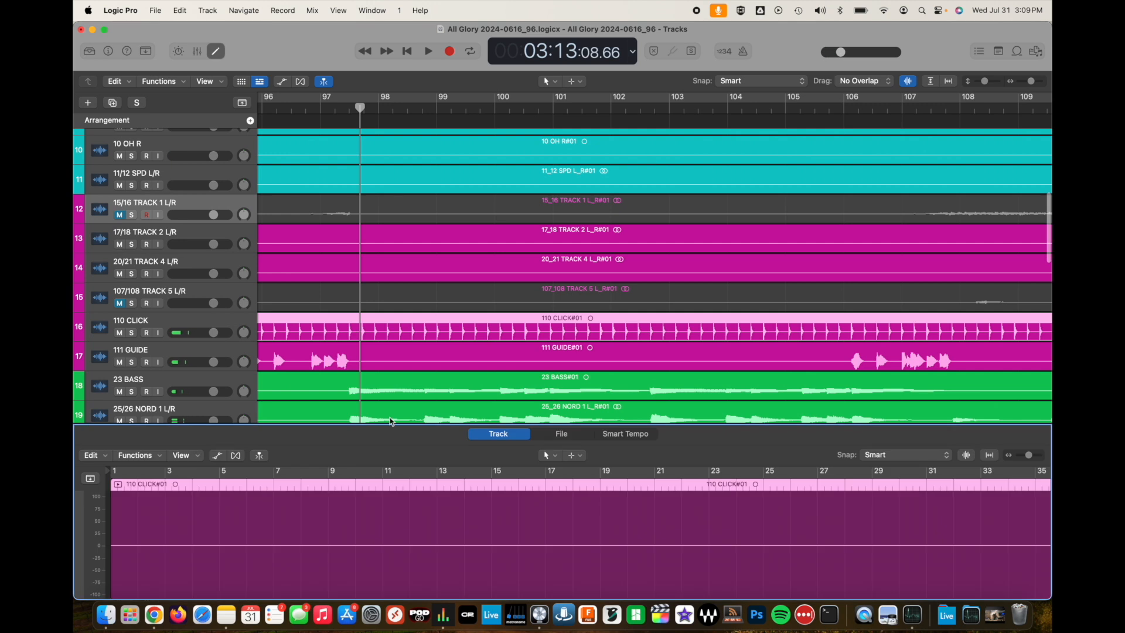
left_click(362, 337)
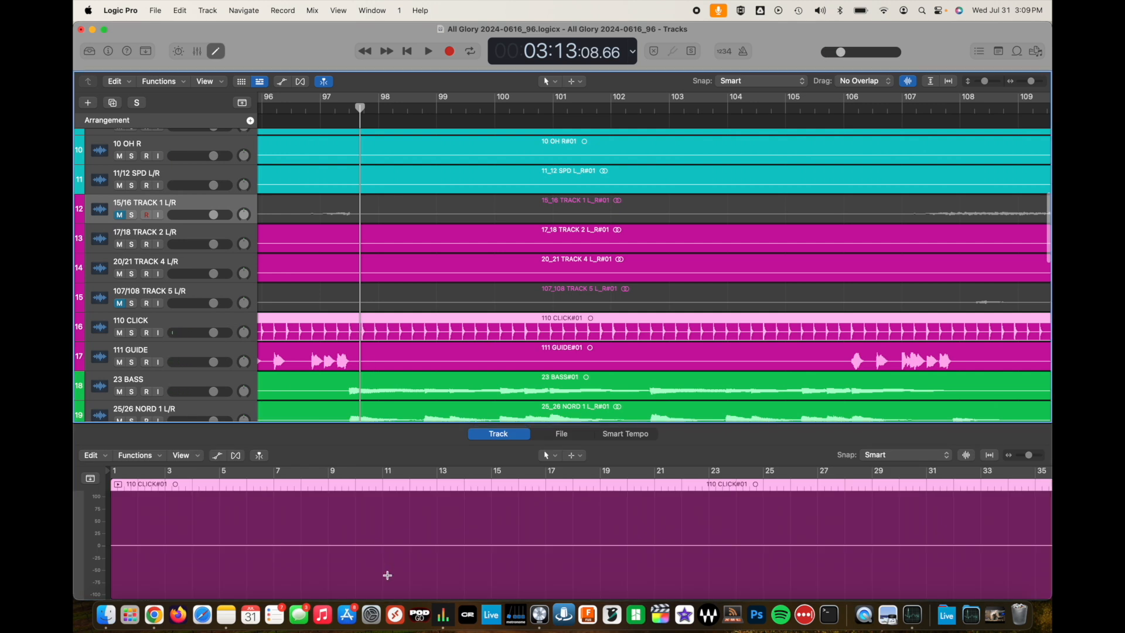
scroll(469, 552, "down", 10)
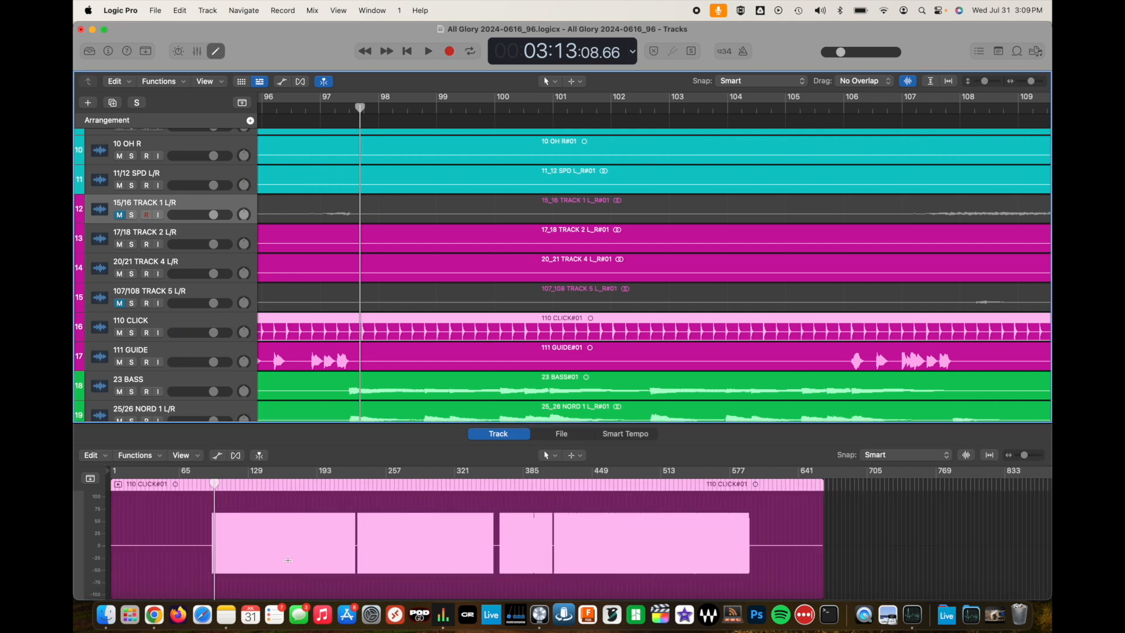
scroll(225, 538, "up", 10)
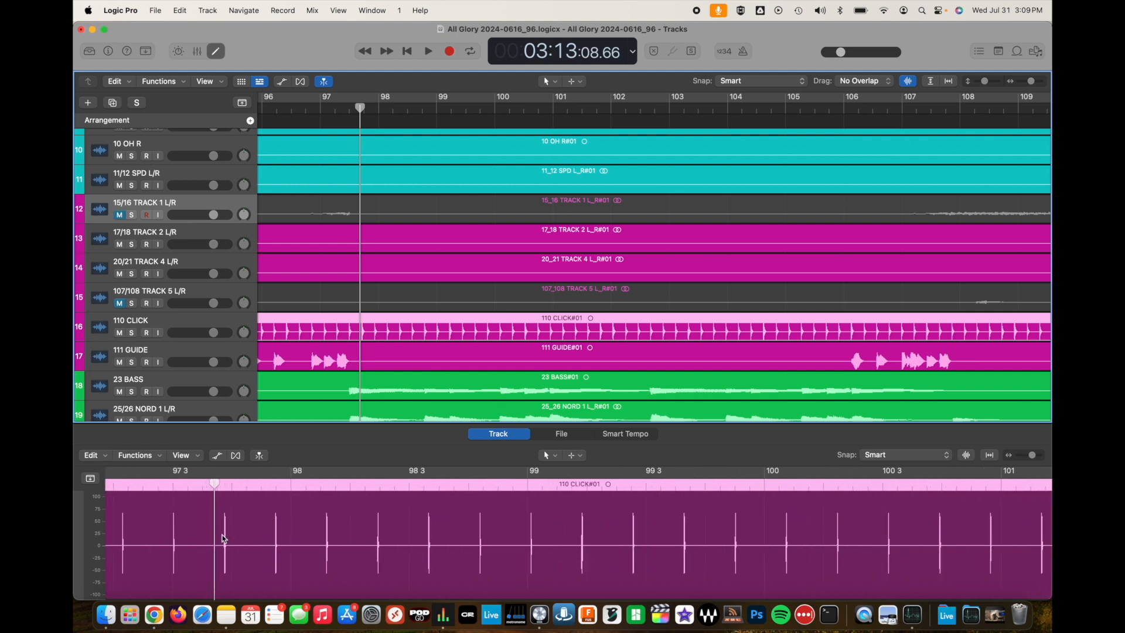
scroll(224, 538, "up", 2)
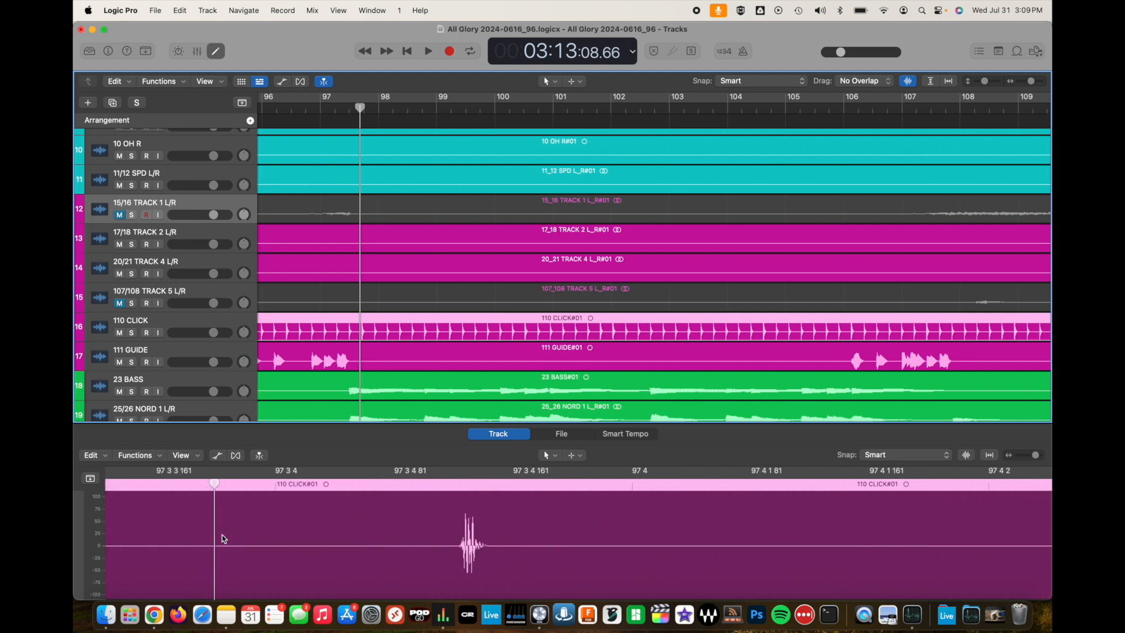
- Replay the count-in before the band's entry and place the playhead on the downbeat at 03:13:00.00
double_click(313, 107)
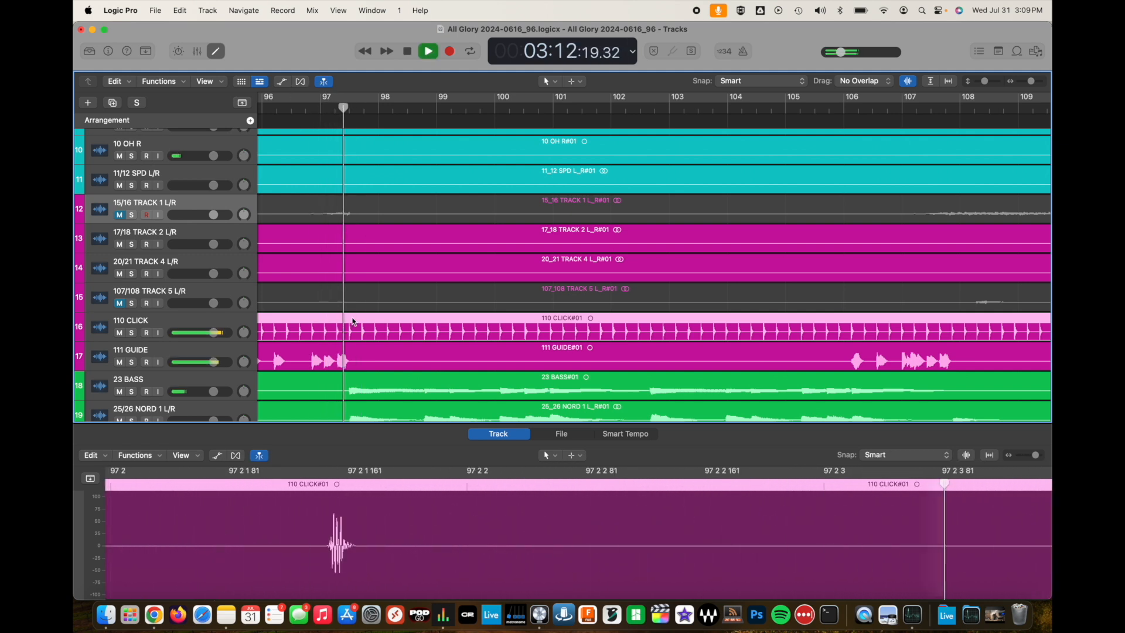
key("space")
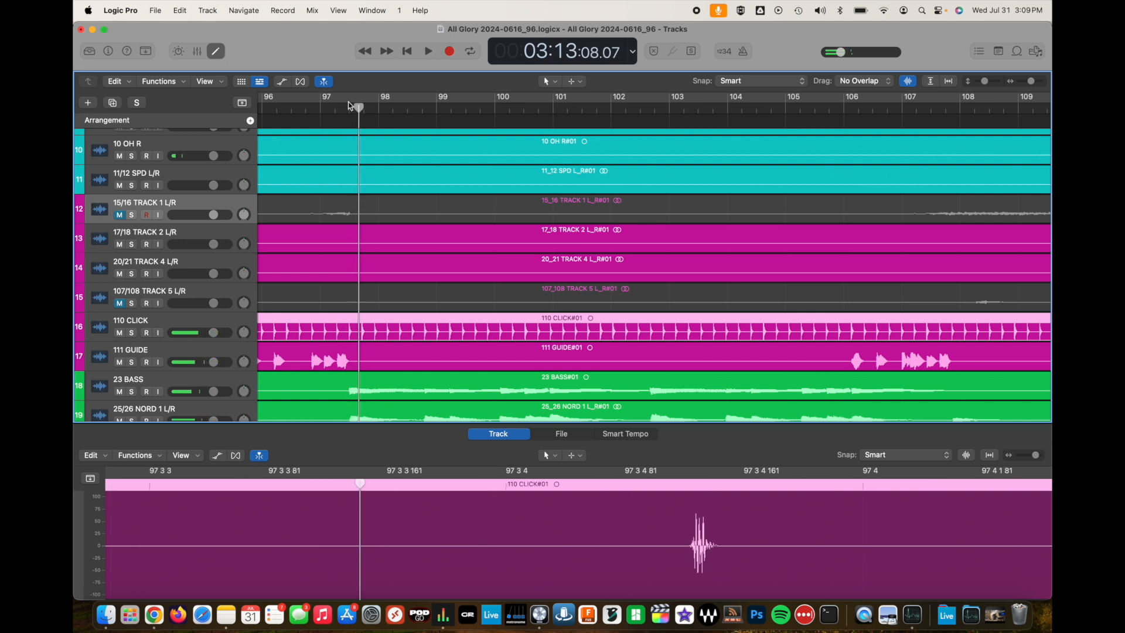
left_click_drag(358, 108, 350, 108)
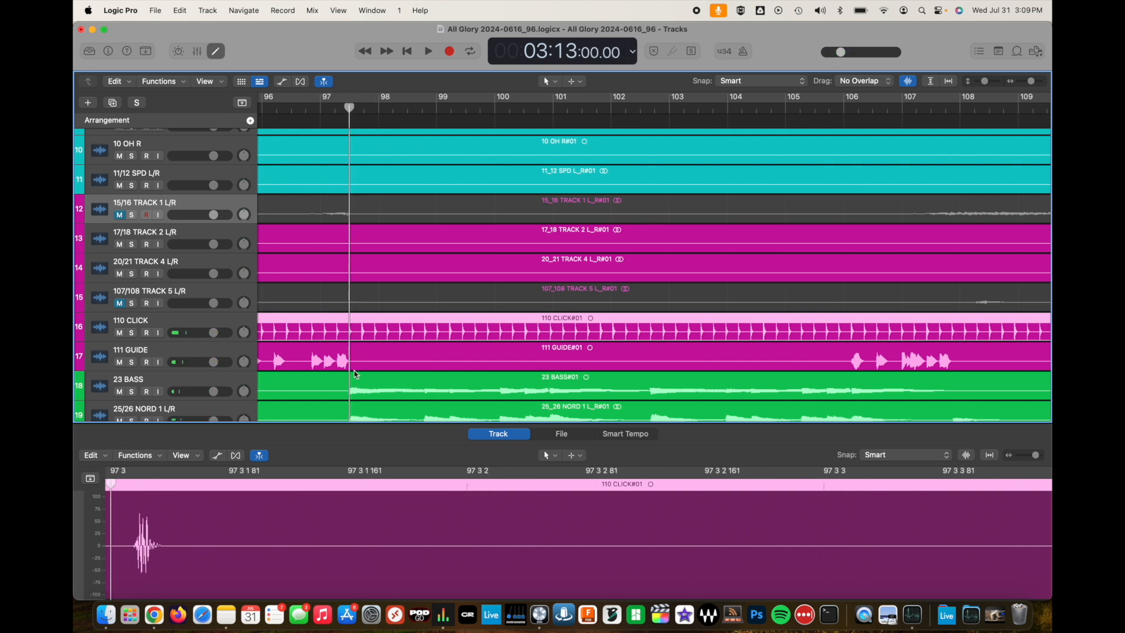
- Mark the click transient at bar 97 beat 3 and fine-position the playhead on it at 03:13:00.18
scroll(299, 516, "down", 5)
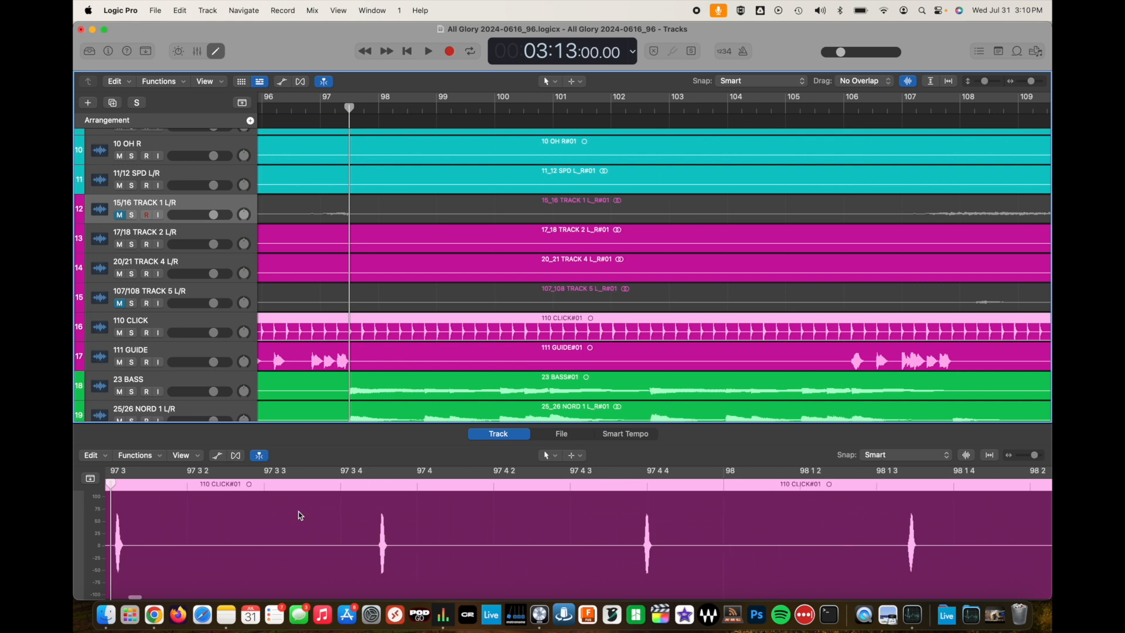
scroll(287, 522, "down", 2)
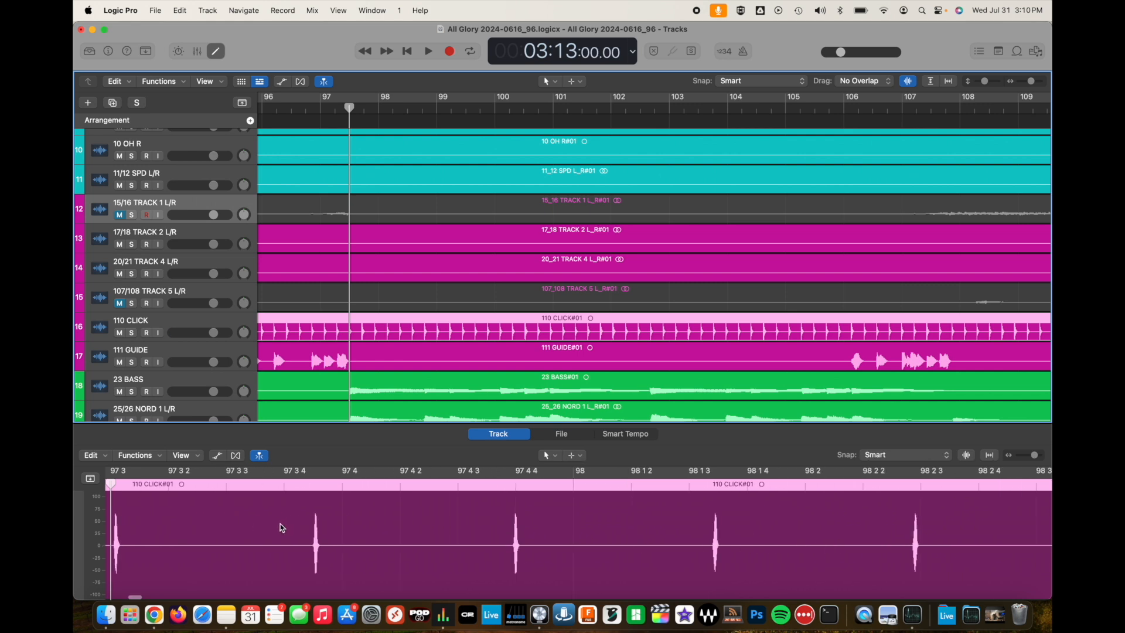
scroll(264, 531, "left", 2)
scroll(245, 541, "left", 2)
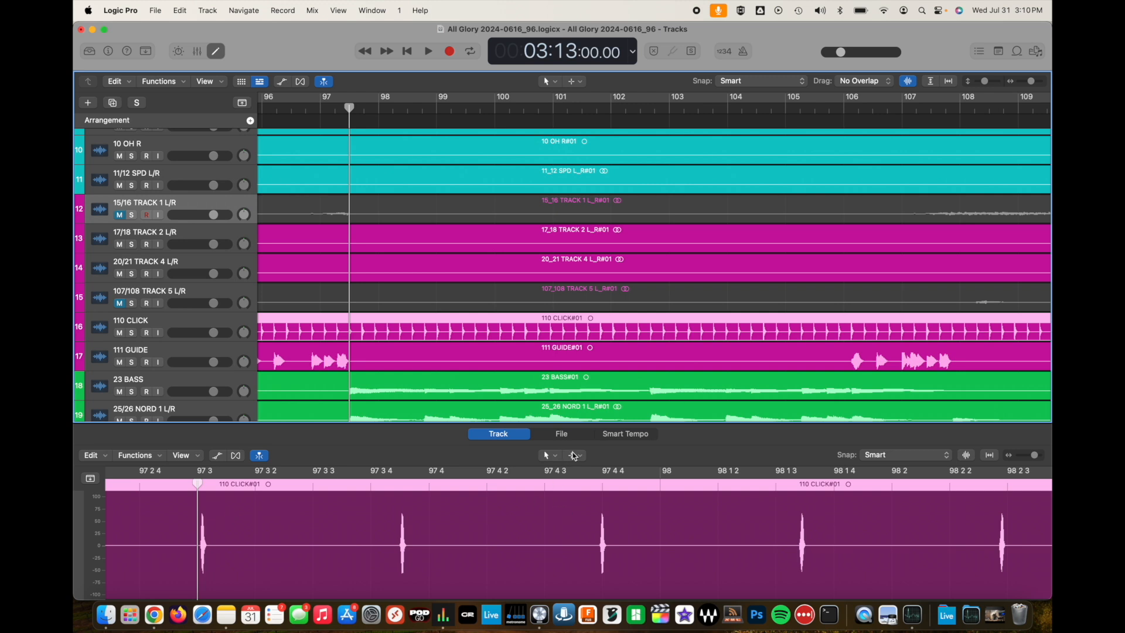
left_click_drag(226, 519, 164, 564)
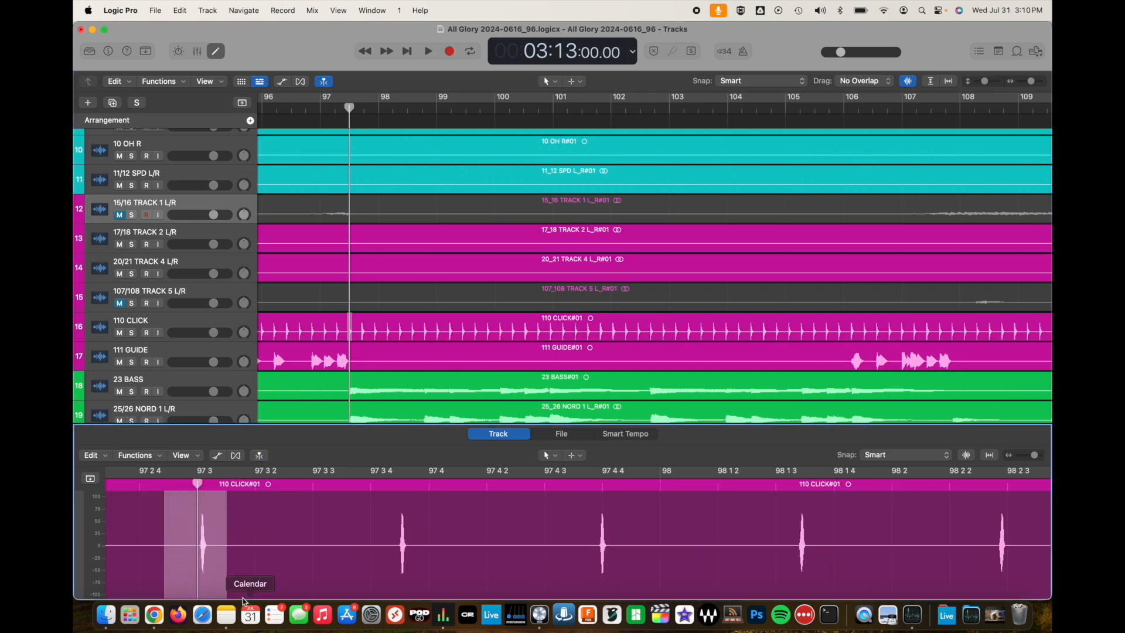
key("space")
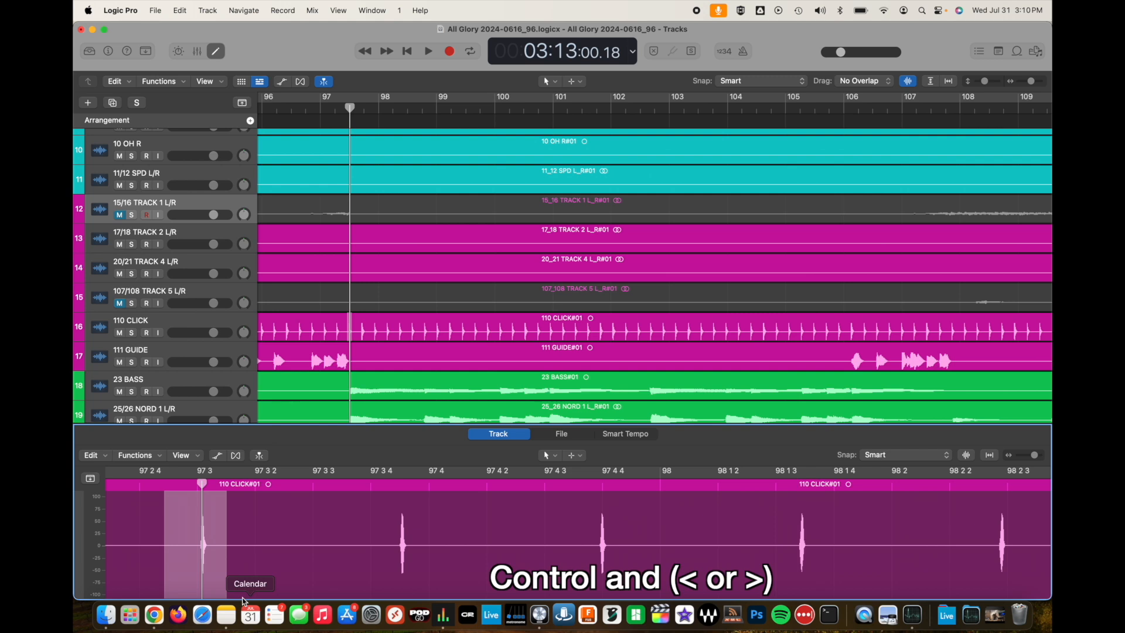
- Select the regions on all tracks and split them at the playhead
left_click(375, 331)
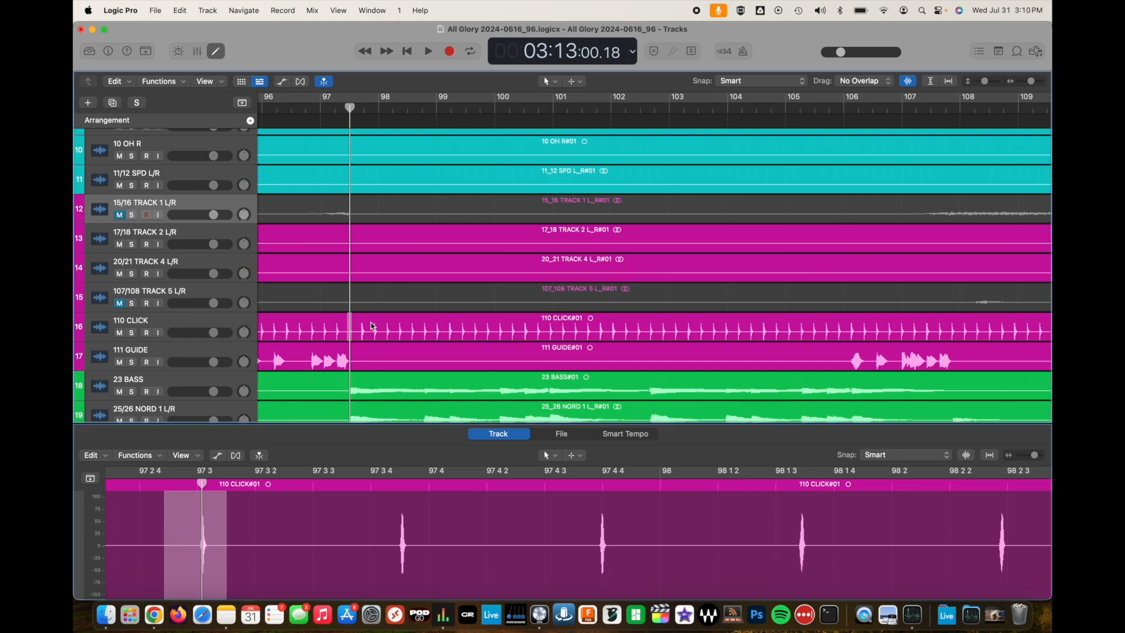
left_click(364, 354)
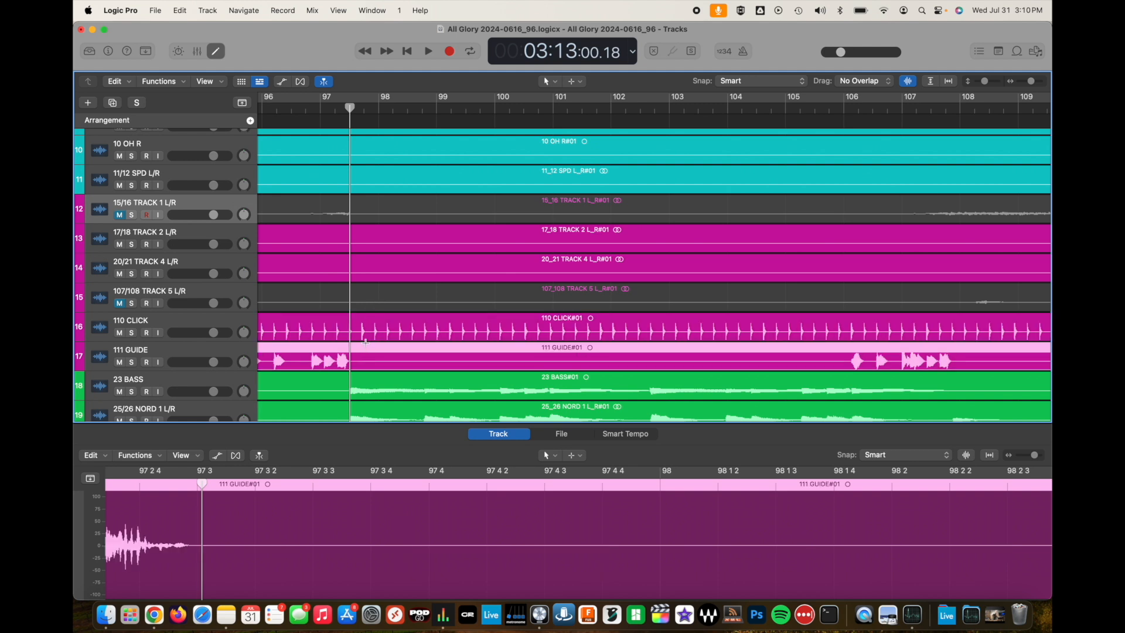
key("super+a")
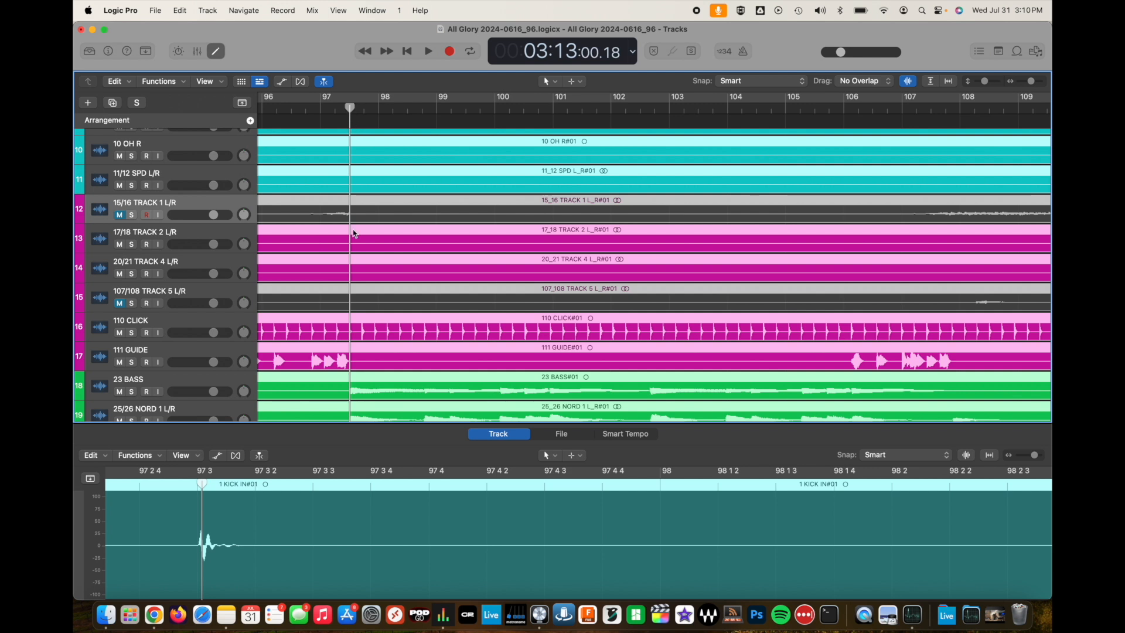
key("super+t")
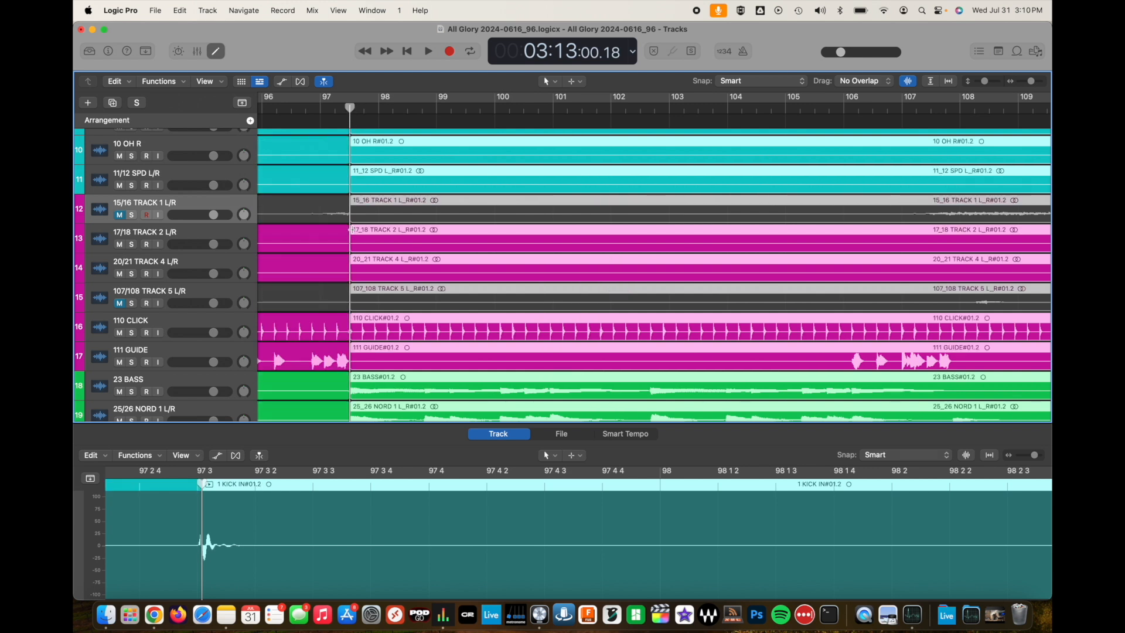
- Delete the regions before the split point on every track, down to 127/128 STREAM
scroll(334, 241, "left", 3)
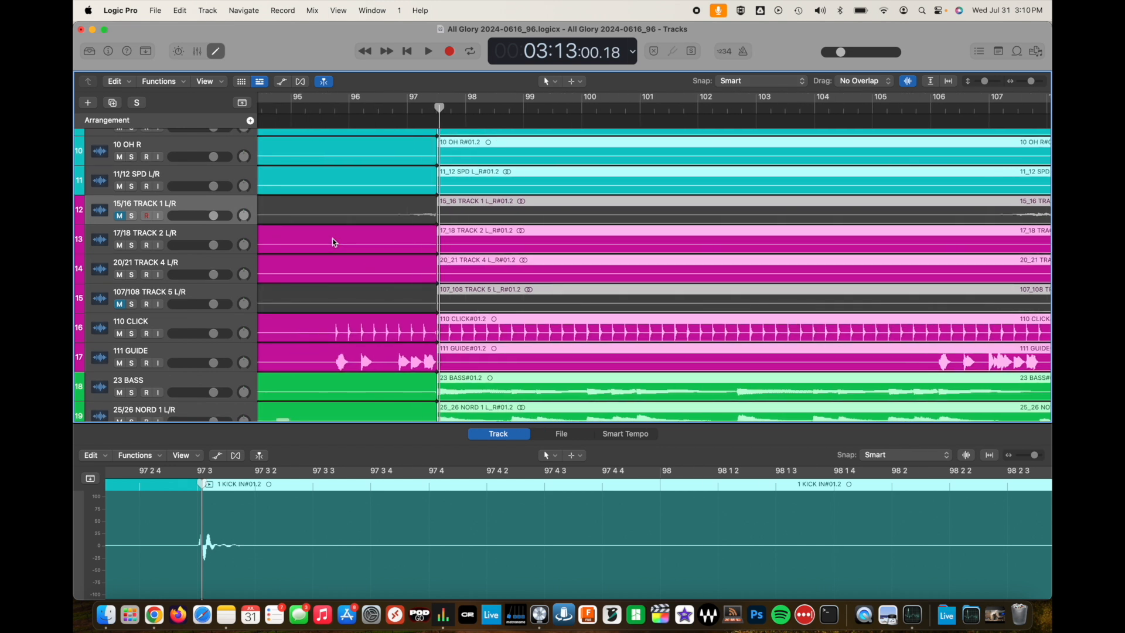
scroll(390, 219, "left", 10)
key("super+Left")
key("super+Left")
key("super+Left")
key("super+Left")
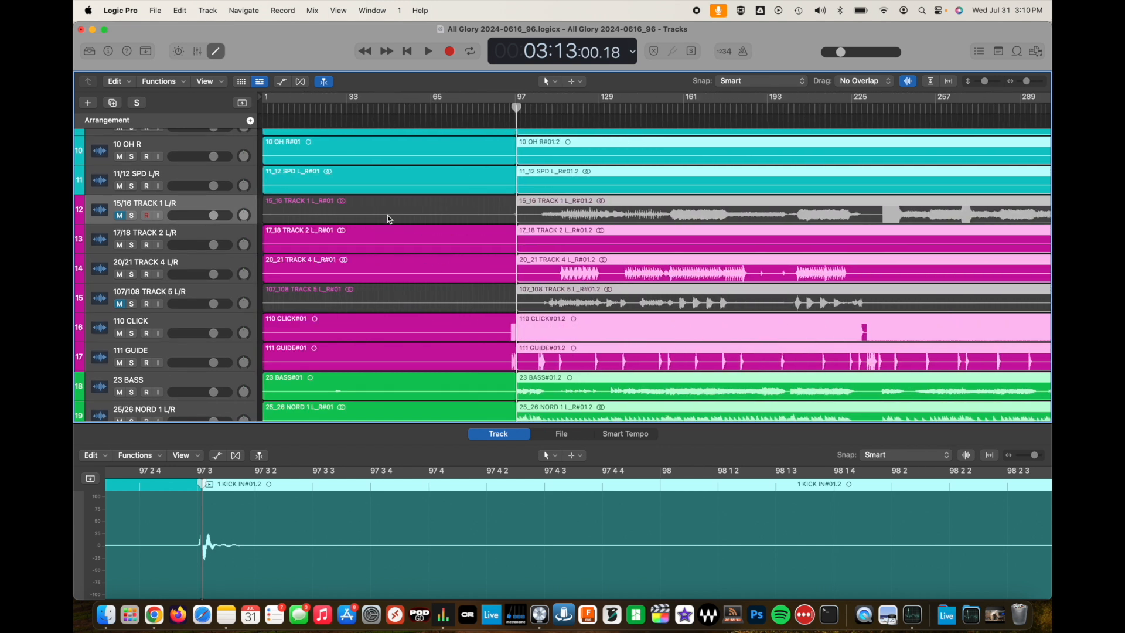
scroll(301, 146, "up", 10)
left_click_drag(258, 141, 326, 603)
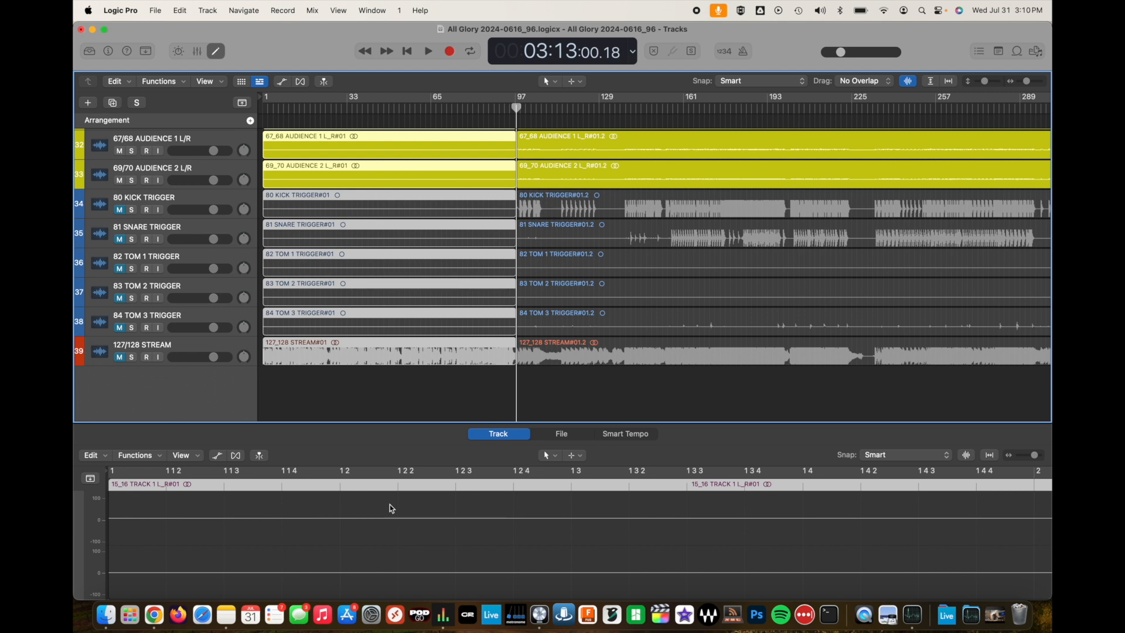
key("Delete")
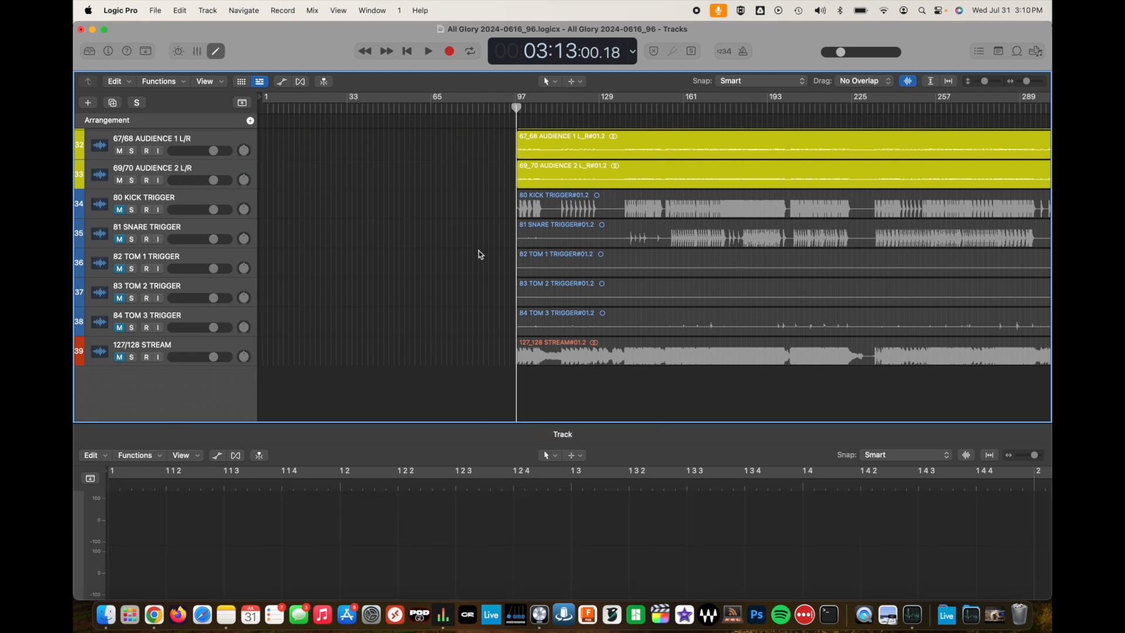
- Select the remaining regions on all tracks, from 1 KICK IN to 127/128 STREAM, and move them to begin at bar 1
scroll(503, 252, "up", 15)
scroll(502, 254, "right", 5)
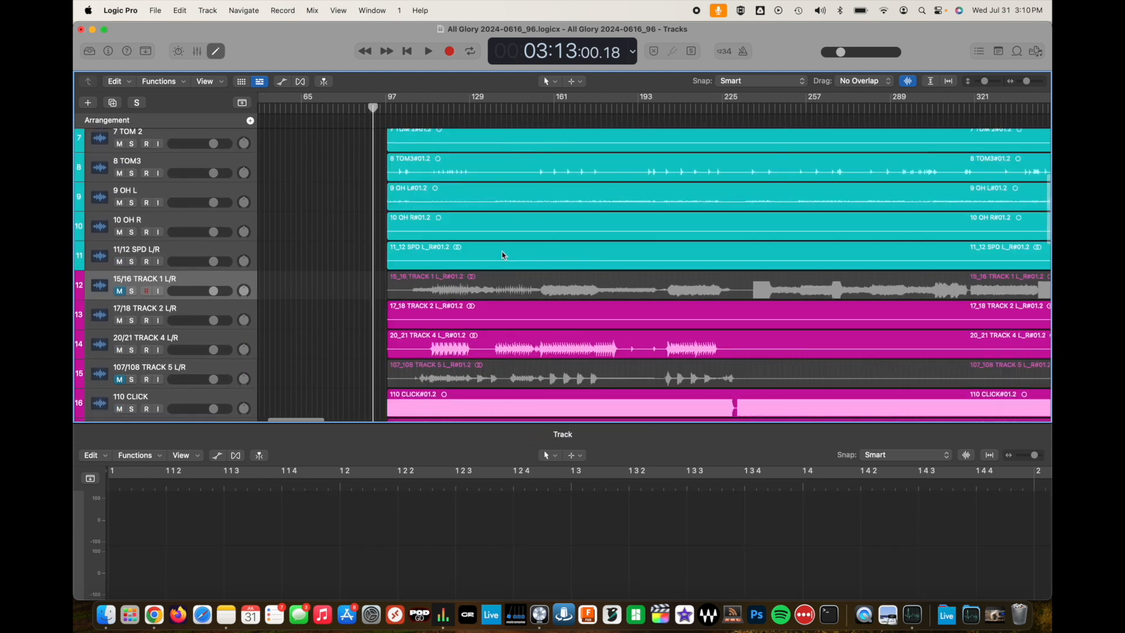
scroll(502, 253, "left", 5)
scroll(503, 252, "up", 6)
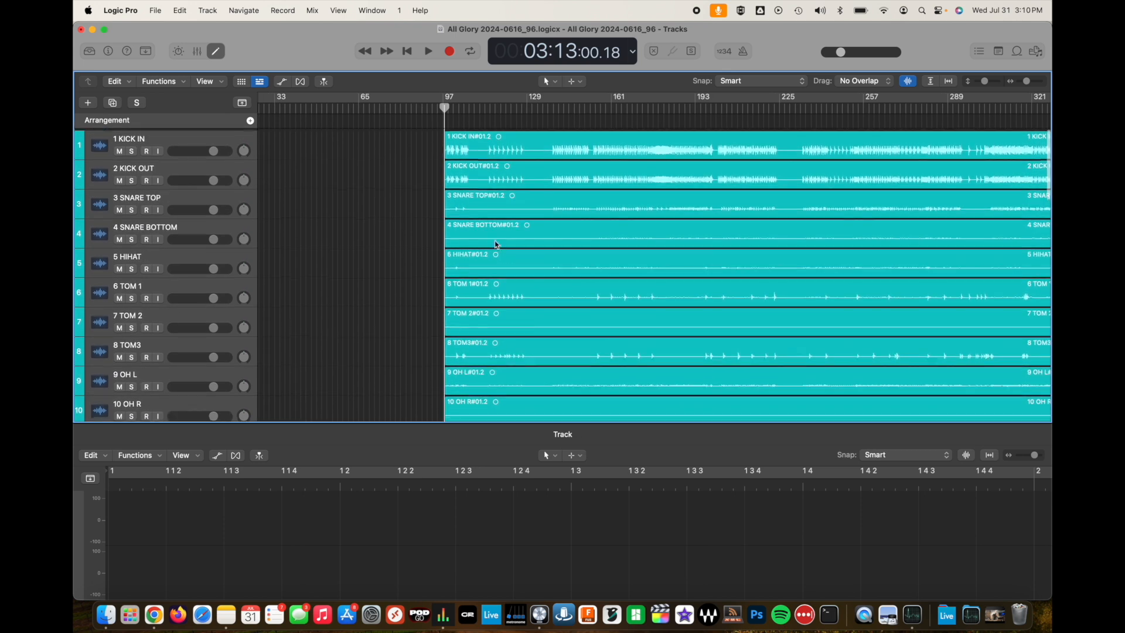
left_click_drag(425, 142, 666, 400)
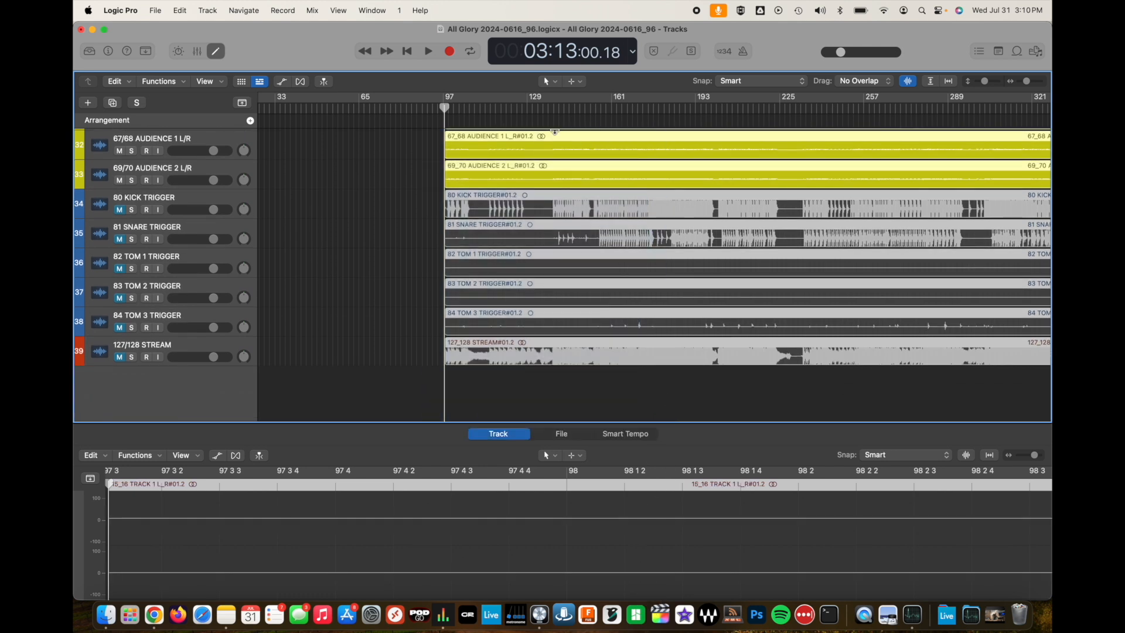
left_click_drag(565, 169, 377, 168)
- Play the passage around bar 133 to find the song's end and place the playhead at 04:27:00.00
scroll(525, 172, "right", 2)
scroll(525, 172, "up", 5)
scroll(525, 173, "left", 1)
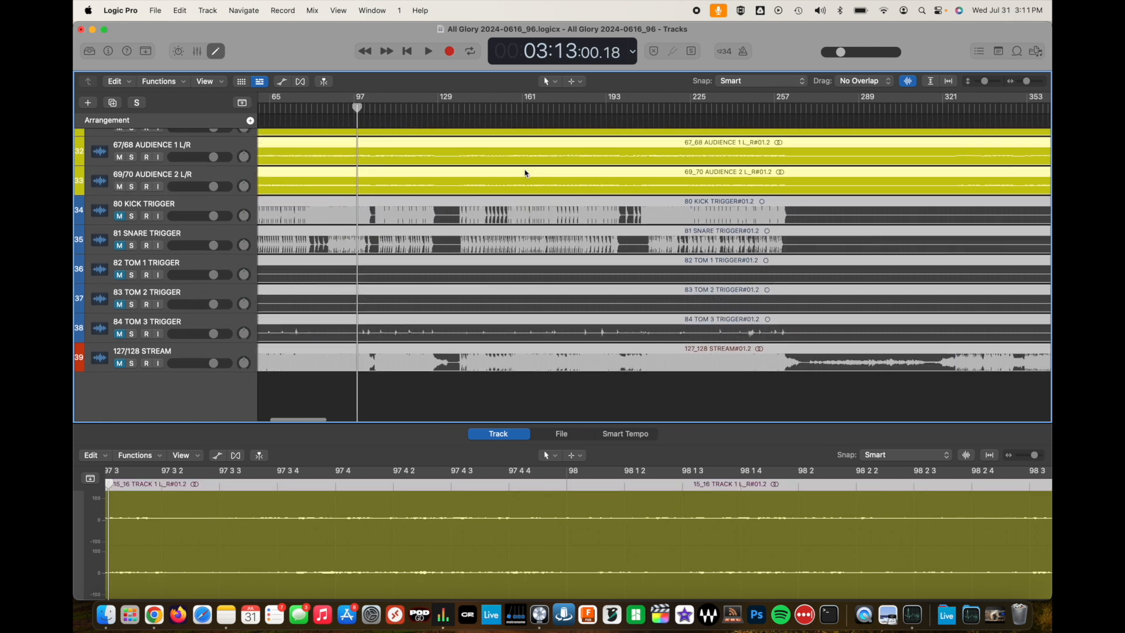
scroll(525, 170, "up", 10)
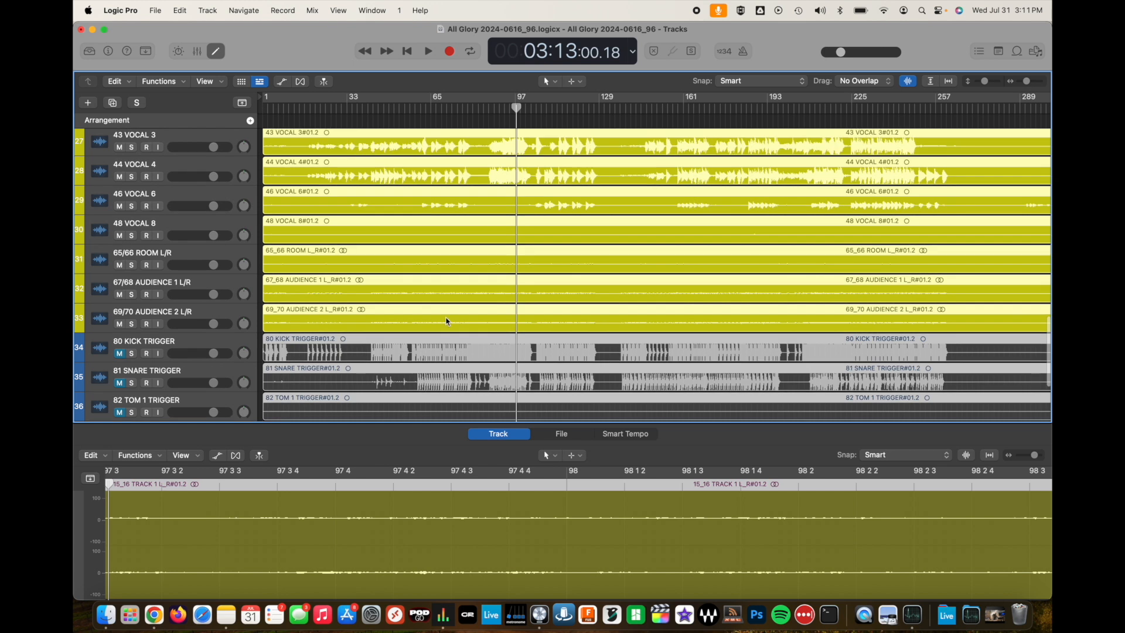
scroll(462, 203, "up", 4)
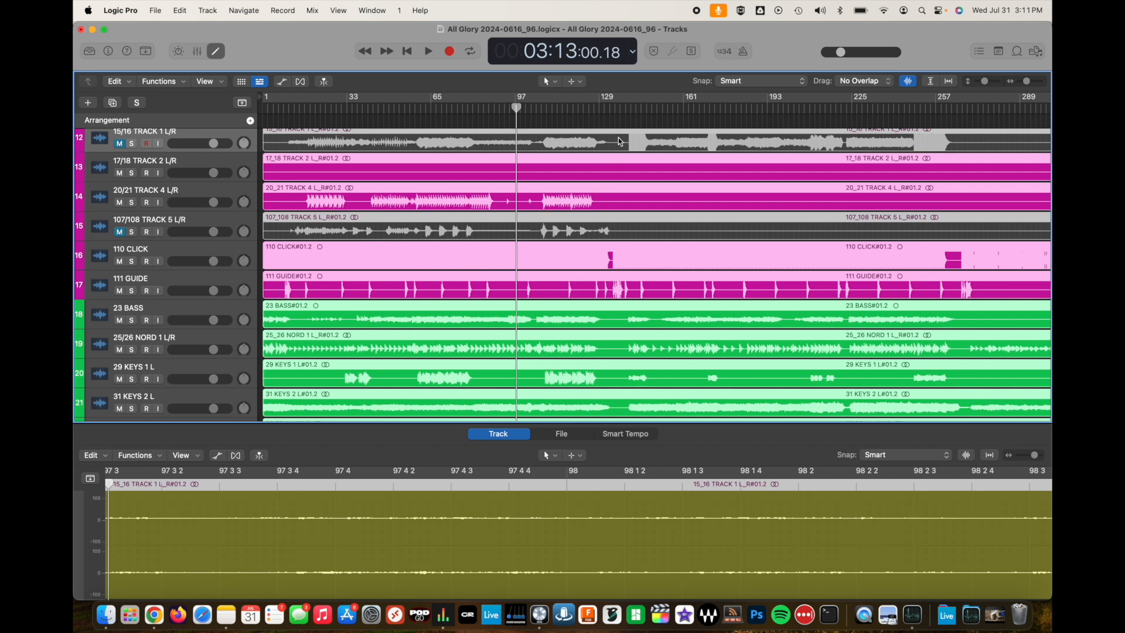
double_click(610, 109)
left_click(607, 109)
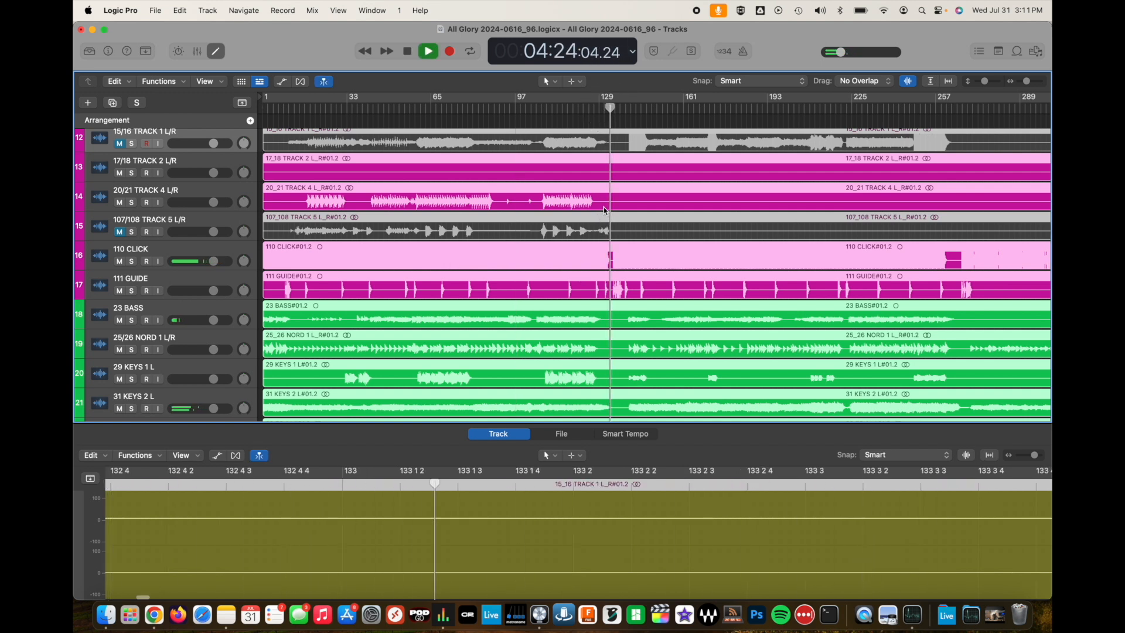
scroll(607, 199, "up", 5)
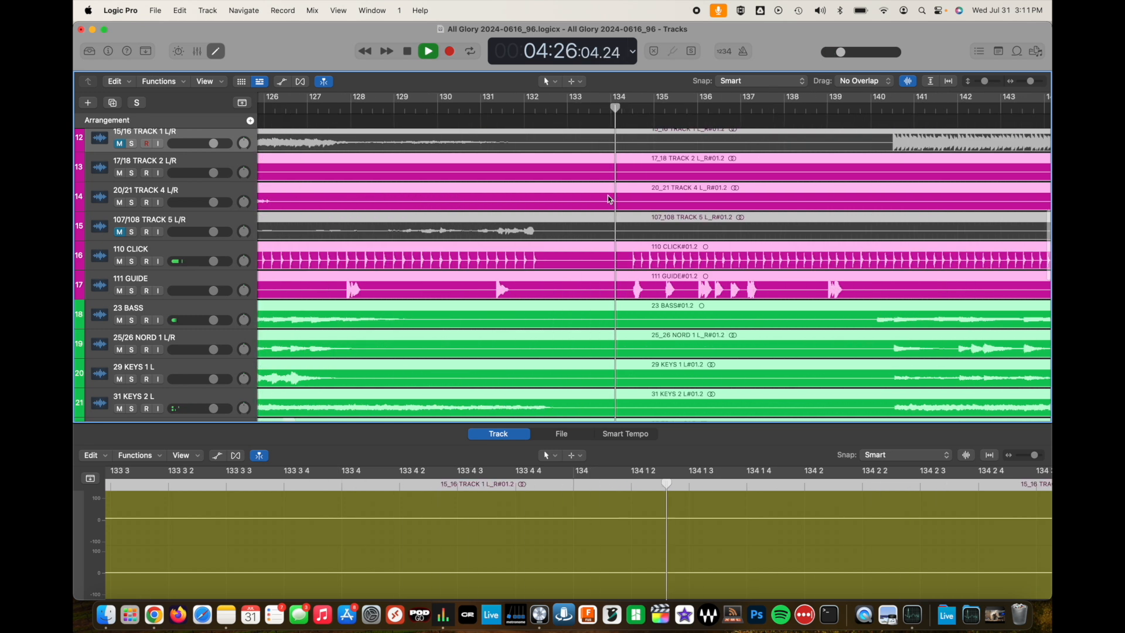
key("space")
left_click(633, 105)
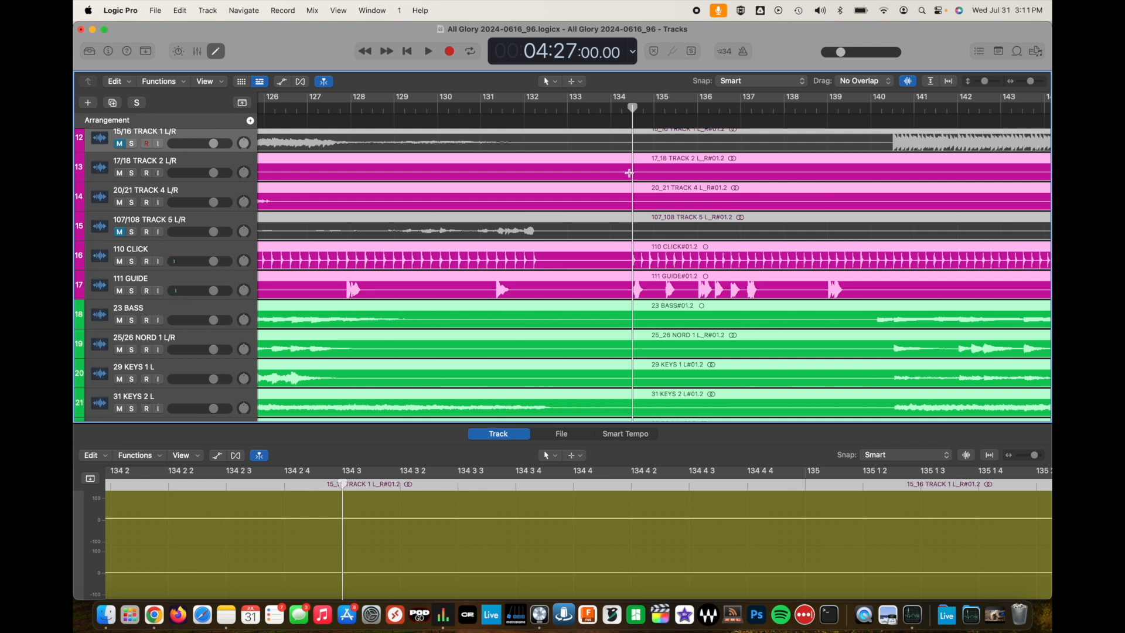
- Split the selected regions on all tracks at the playhead and delete everything after the split
key("super+t")
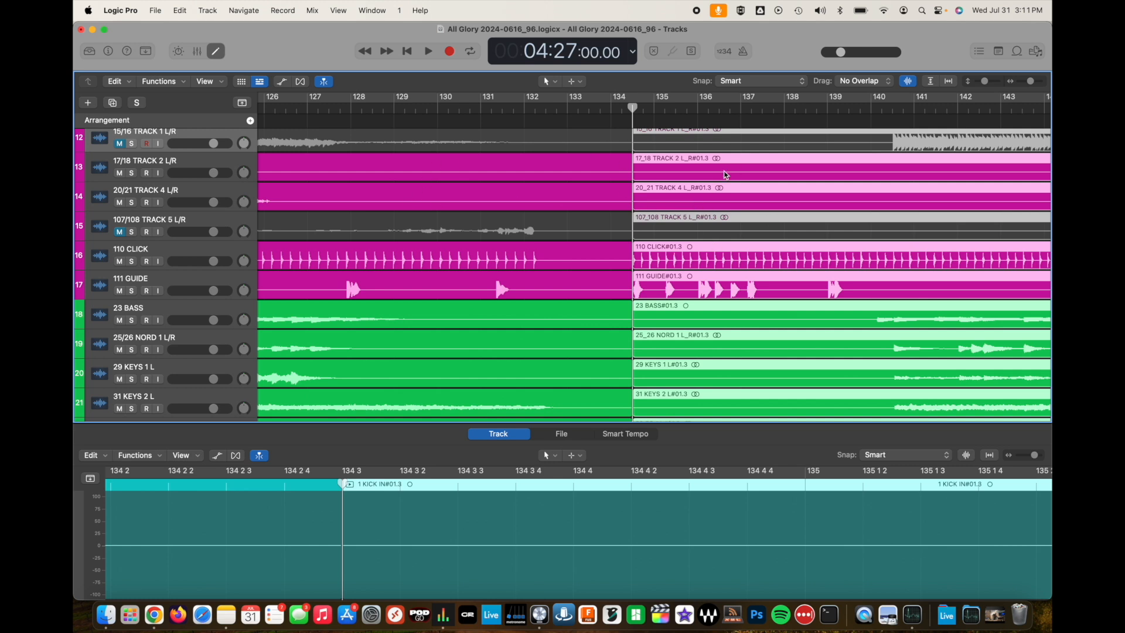
left_click(762, 162)
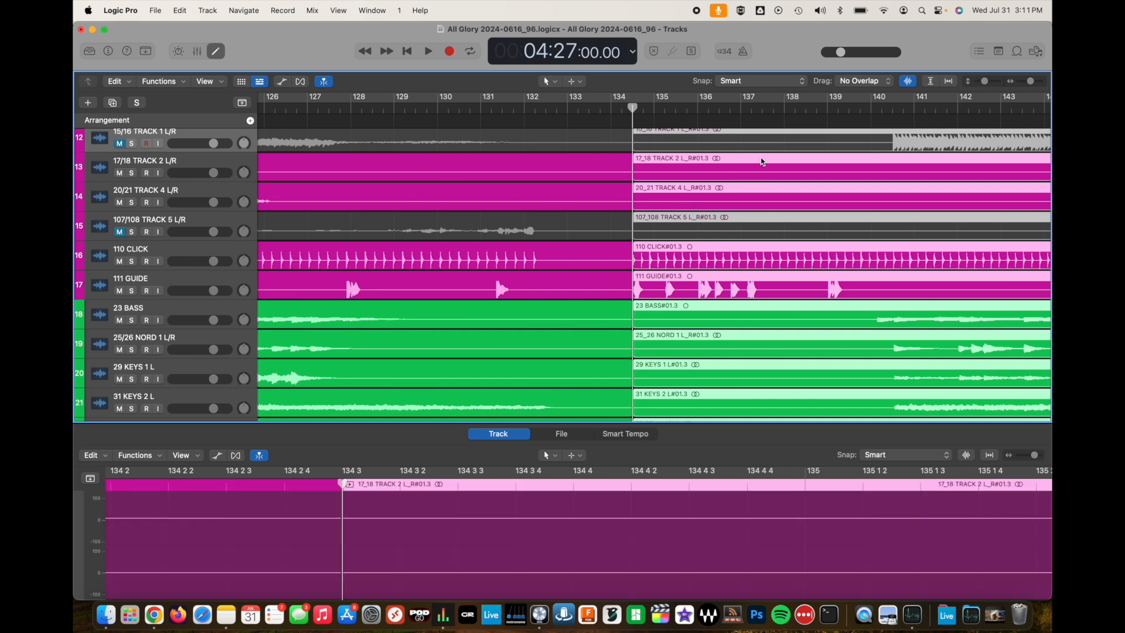
key("Delete")
scroll(625, 168, "down", 10)
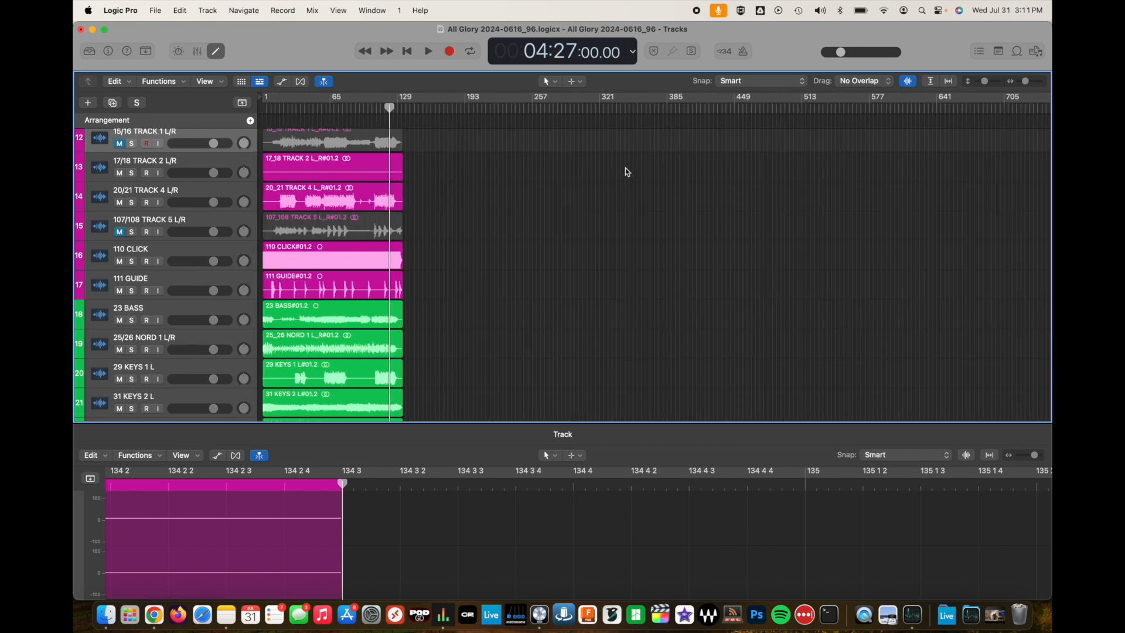
- Select all remaining regions on every track and return the playhead to the project start at 00:00:00.00
left_click(303, 162)
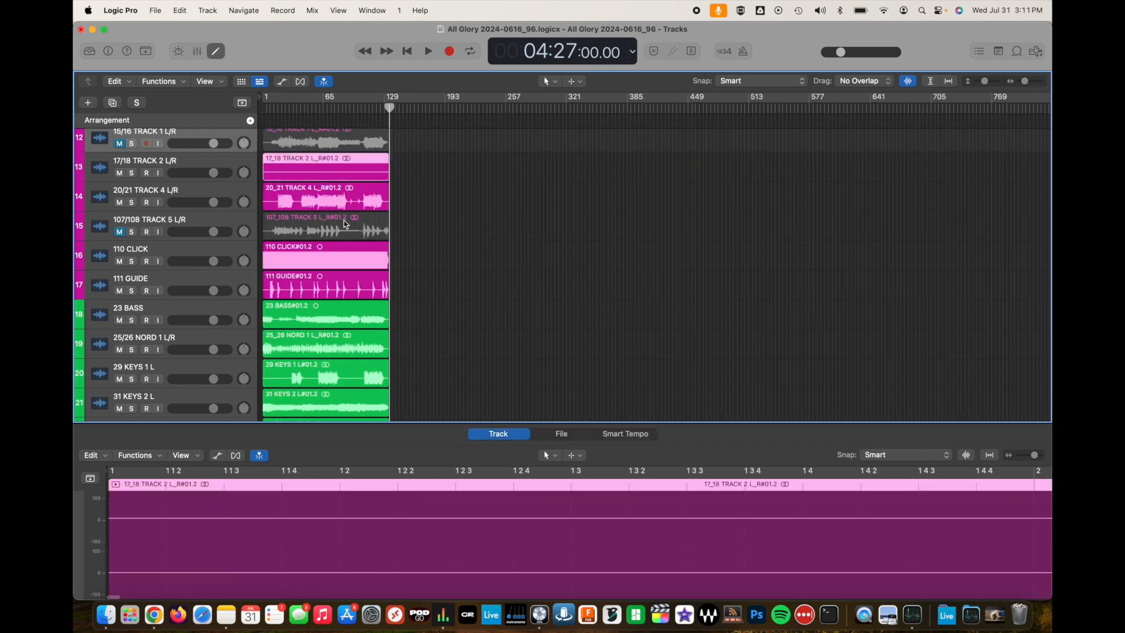
key("super+a")
scroll(381, 205, "up", 10)
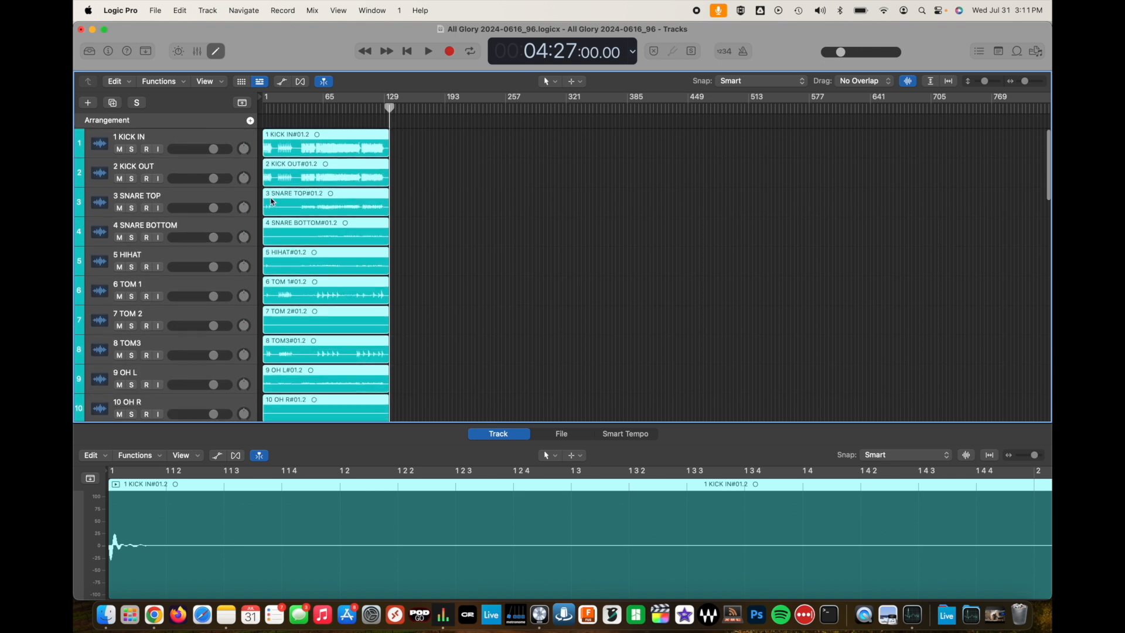
key("super+Right")
key("super+Right")
key("super+Right")
key("super+Right")
key("super+Right")
key("super+Right")
key("super+Right")
key("super+Right")
key("super+Right")
key("super+Right")
scroll(271, 201, "left", 20)
key("super+Left")
key("super+Left")
key("super+Left")
key("super+Left")
key("super+Left")
key("super+Left")
key("super+Left")
key("super+Left")
key("super+Left")
key("super+Left")
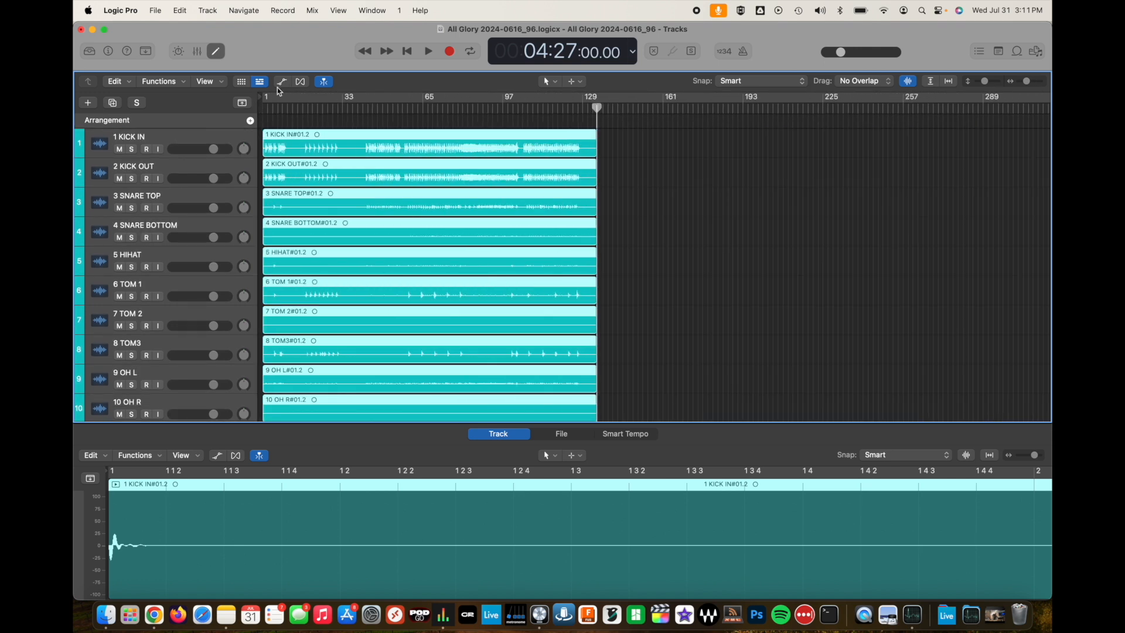
left_click_drag(267, 107, 252, 108)
- Set Snap to Off and align the selected regions' starting edge exactly with the project start
key("super+Right")
key("super+Right")
key("super+Right")
key("super+Right")
key("super+Right")
key("super+Right")
key("super+Right")
key("super+Right")
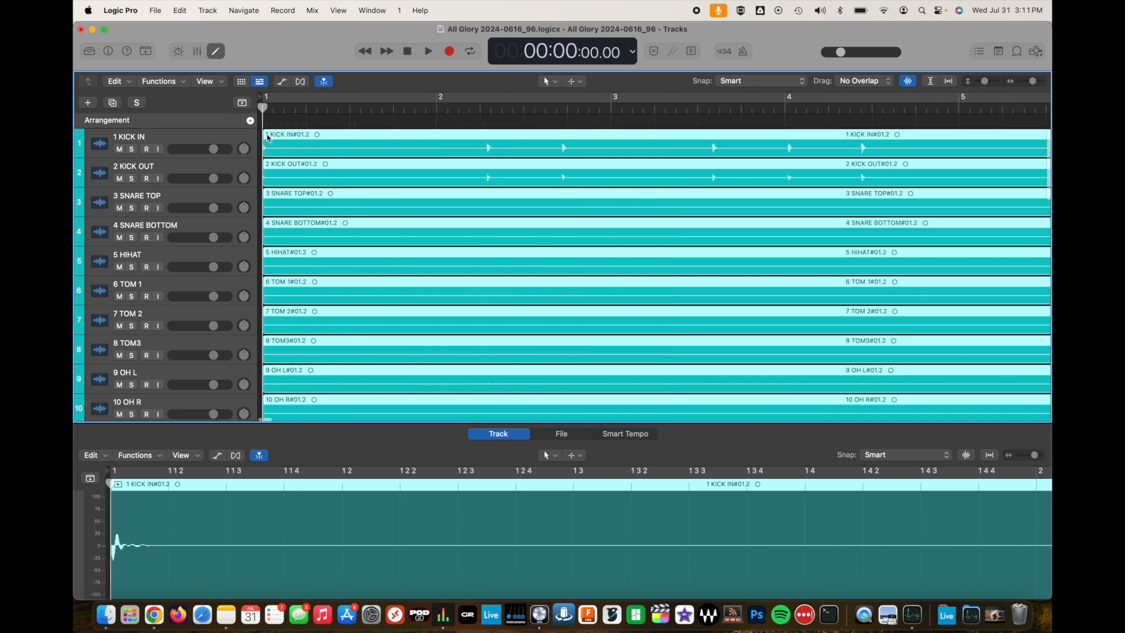
key("super+Right")
key("super+Right")
key("super+Right")
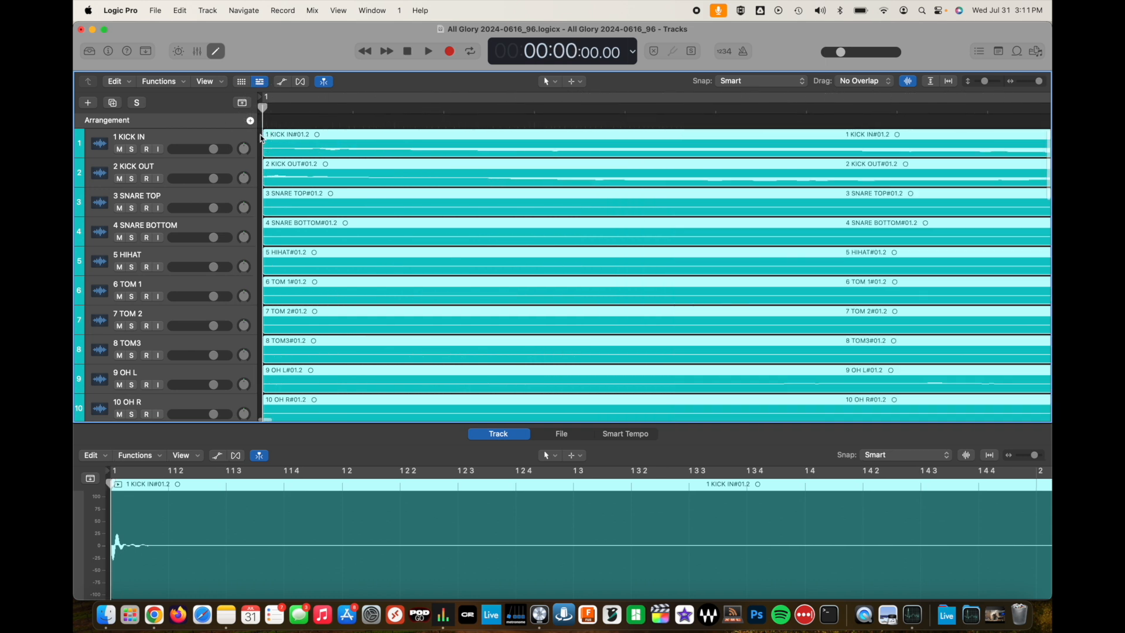
mouse_move(724, 81)
left_click(725, 82)
left_click(762, 86)
left_click(674, 84)
left_click_drag(354, 140, 269, 136)
- Play the opening bars from the project start to check the trimmed beginning, and look over the tracks
key("super+Left")
key("super+Left")
key("super+Left")
key("super+Left")
key("super+Left")
key("super+Left")
key("super+Left")
key("super+Left")
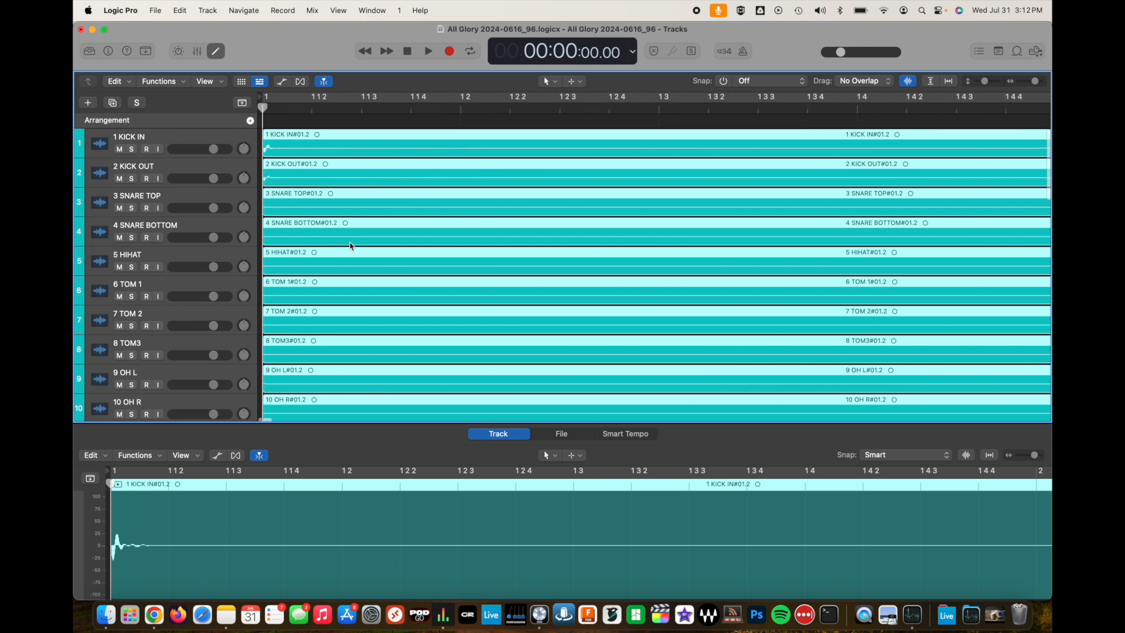
left_click(344, 250)
key("space")
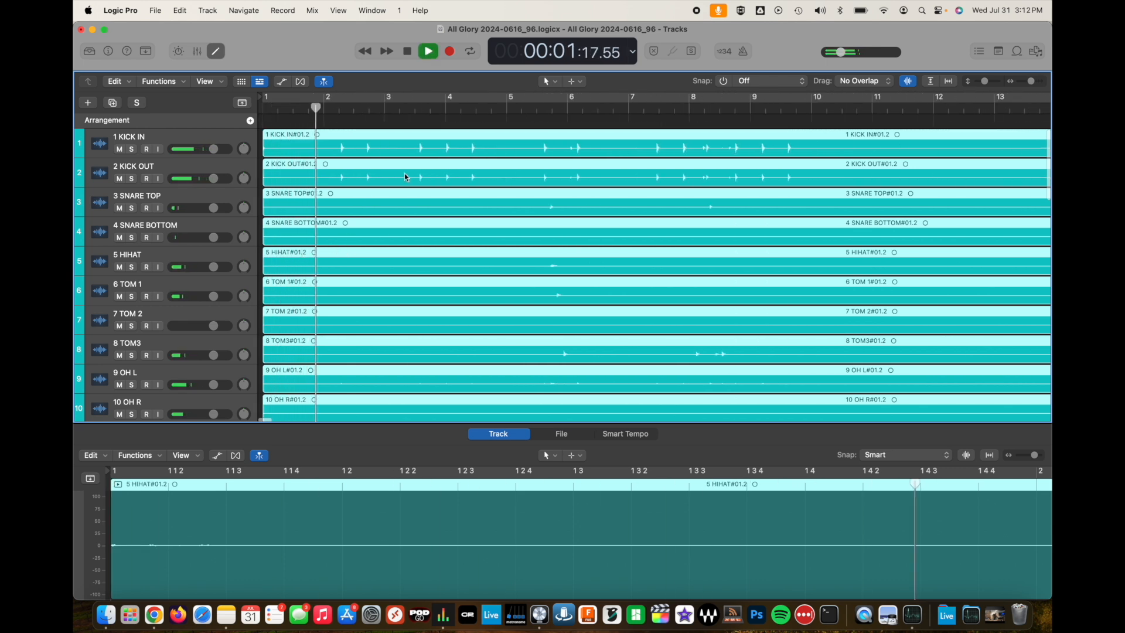
key("space")
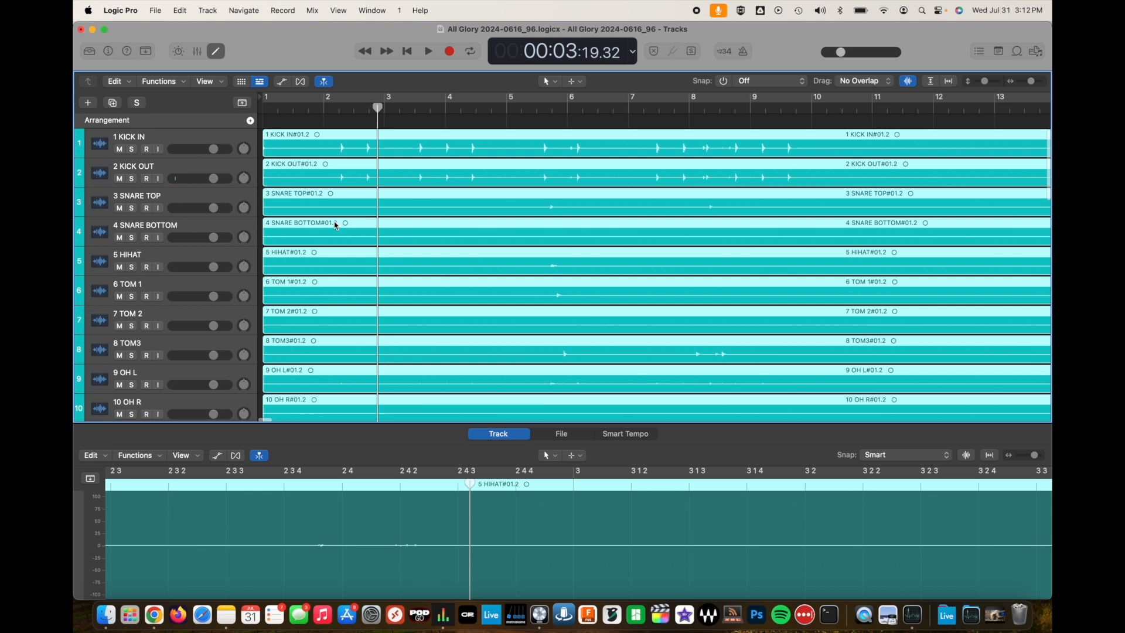
scroll(335, 226, "down", 15)
scroll(297, 236, "up", 10)
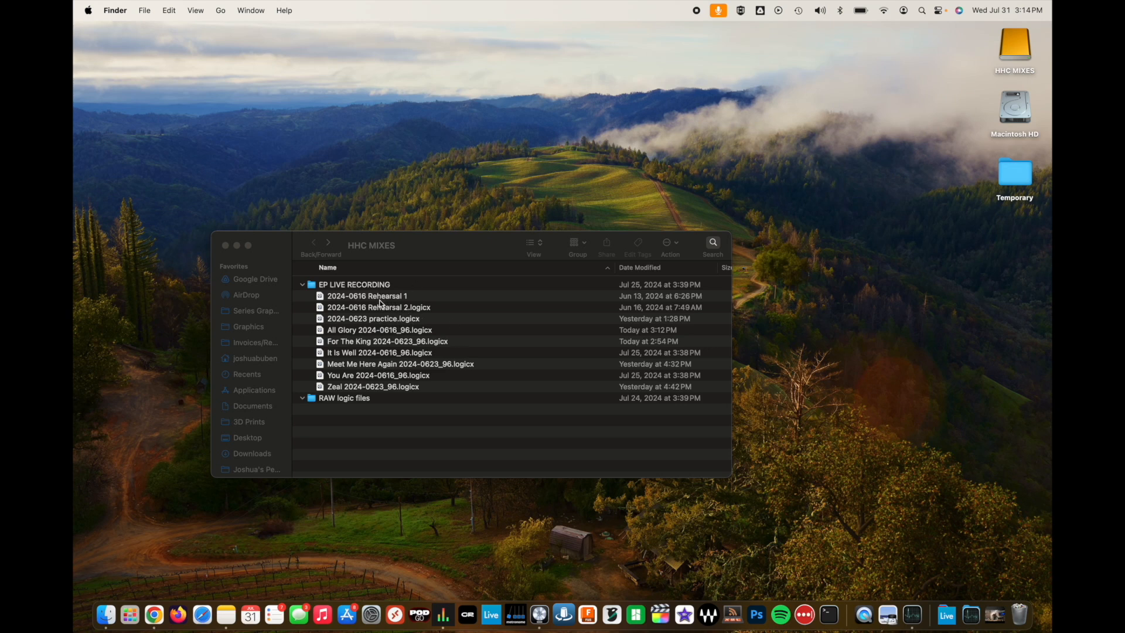
- In Finder, show the package contents of 2024-0616 Rehearsal 1 and expand its Media and Audio Files folders
left_click(379, 300)
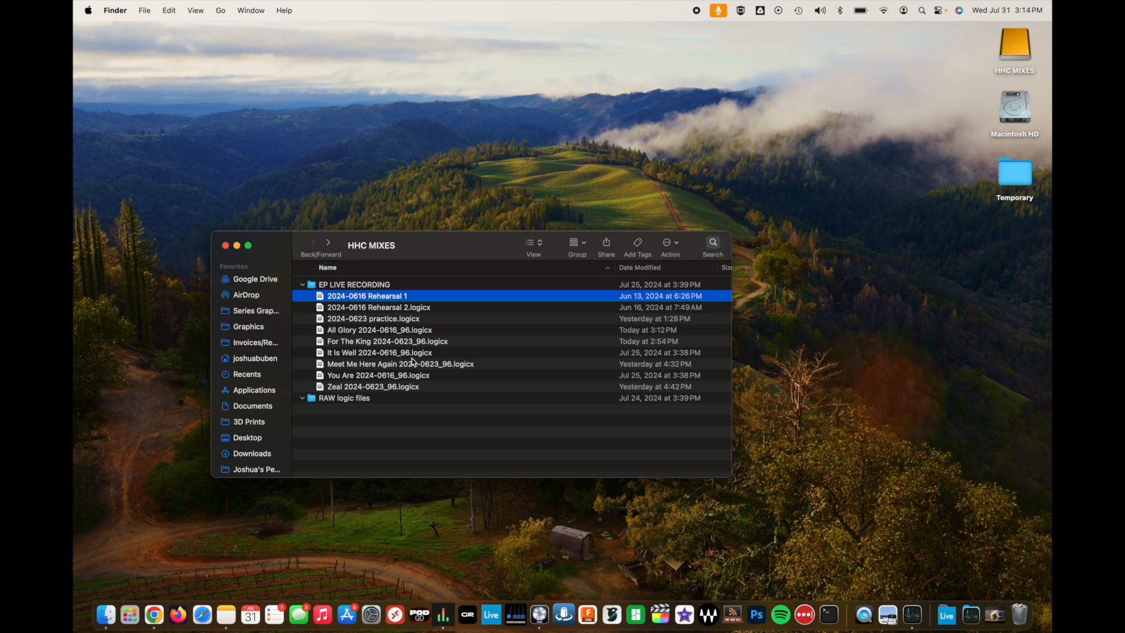
right_click(366, 302)
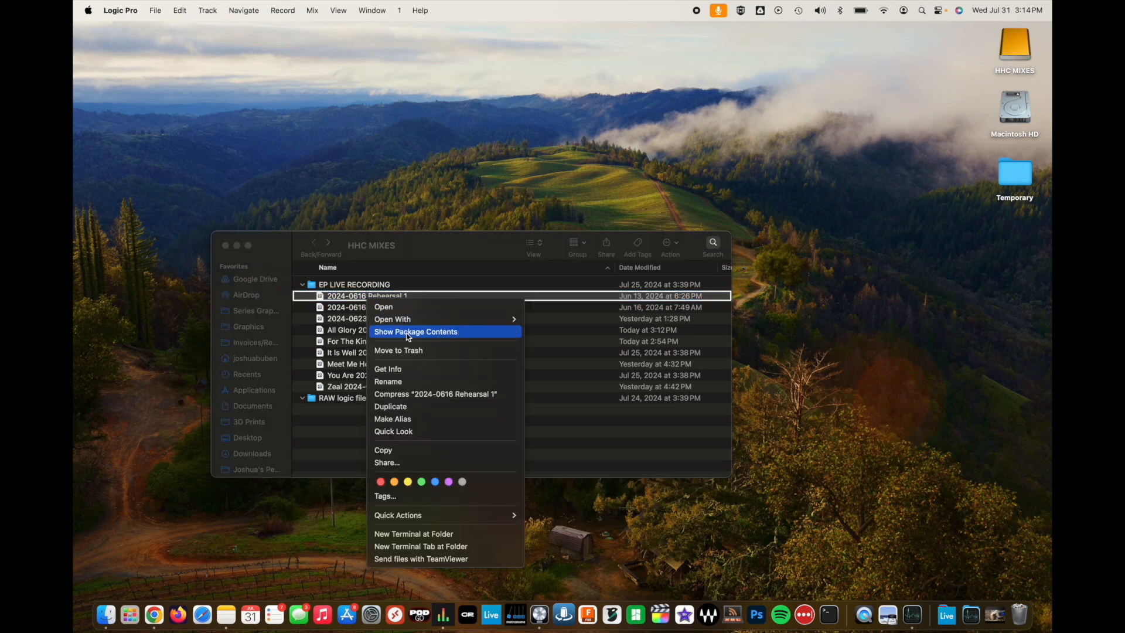
left_click(409, 331)
left_click(305, 297)
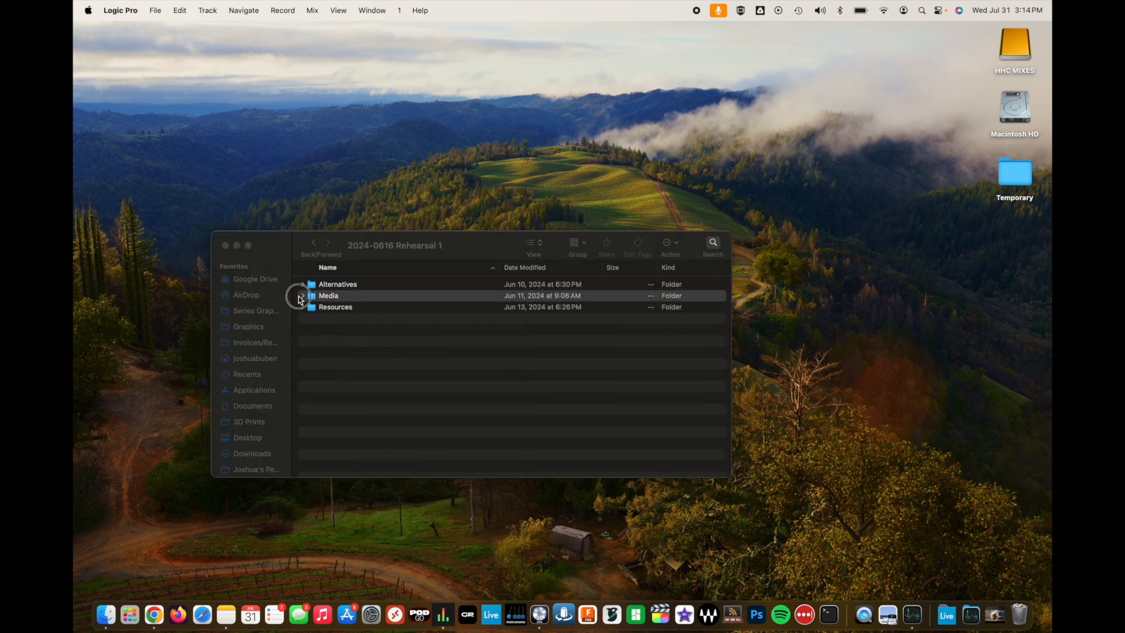
left_click(303, 297)
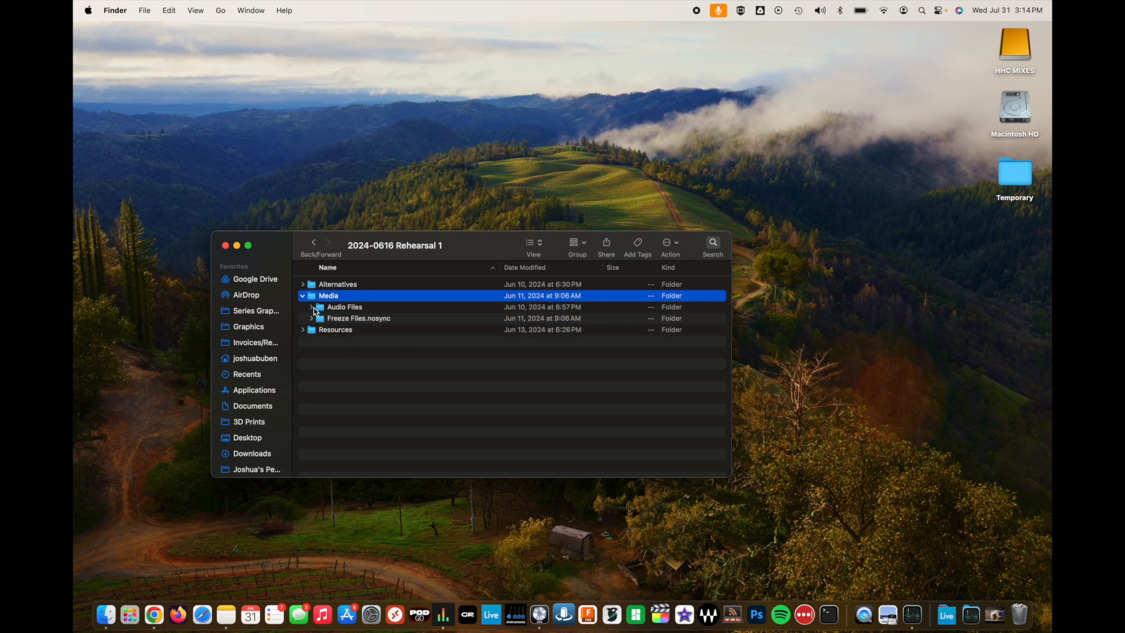
left_click(311, 309)
- Enlarge the Finder window upward and examine the numbered WAV takes of each track down to 127_128 STREAM
scroll(383, 373, "down", 10)
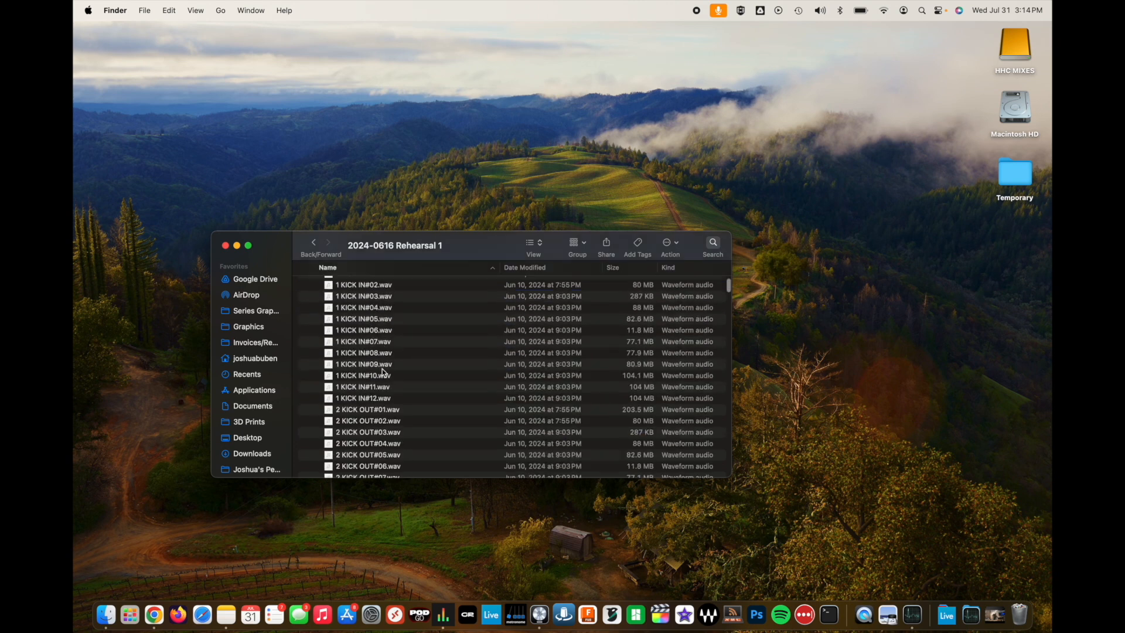
scroll(383, 373, "down", 10)
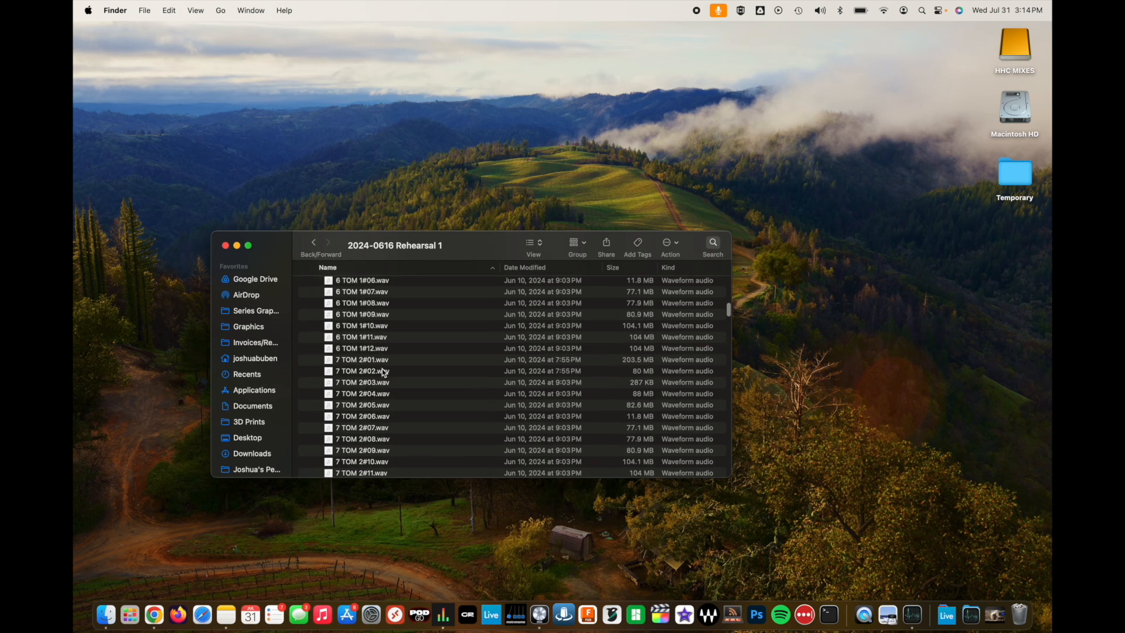
scroll(403, 331, "down", 15)
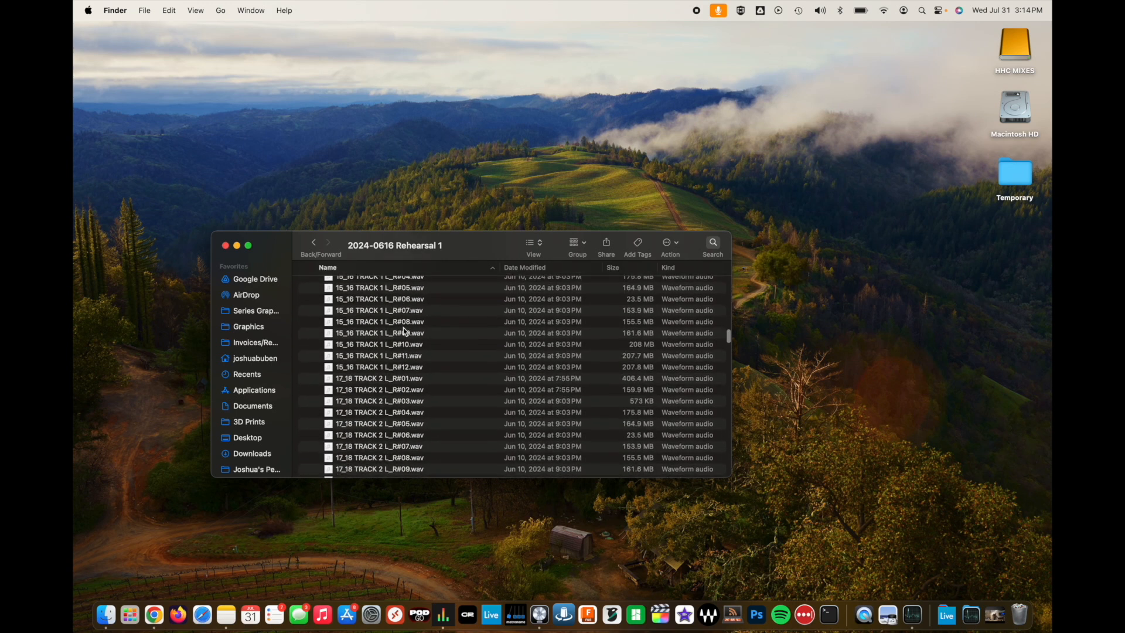
scroll(403, 331, "down", 10)
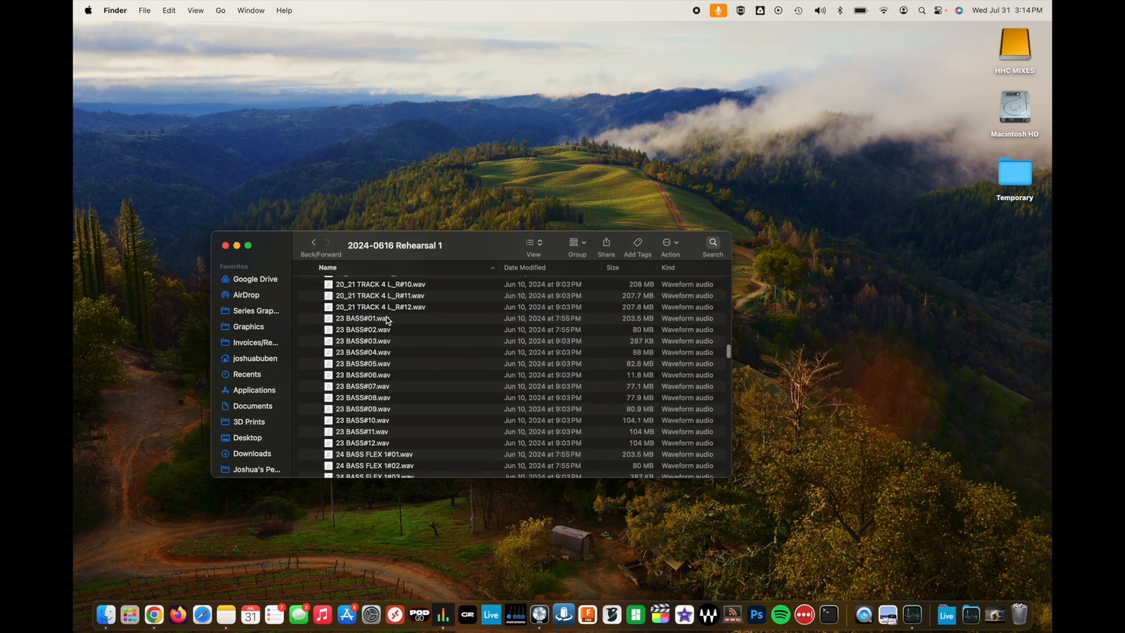
scroll(368, 372, "down", 10)
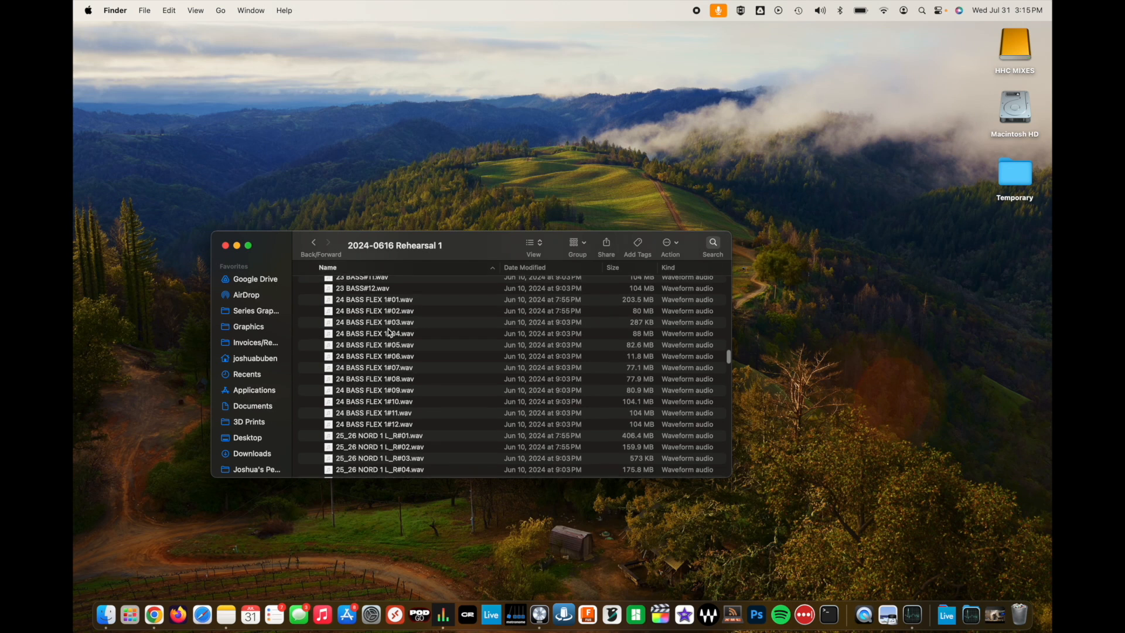
scroll(389, 333, "down", 10)
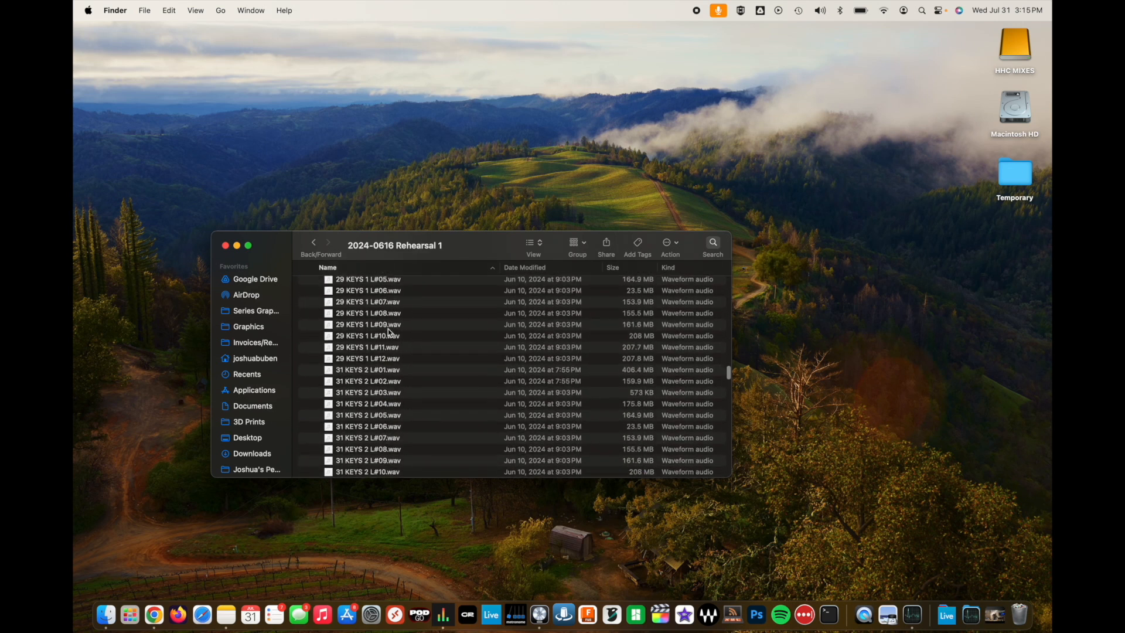
left_click_drag(476, 232, 475, 44)
scroll(408, 213, "down", 5)
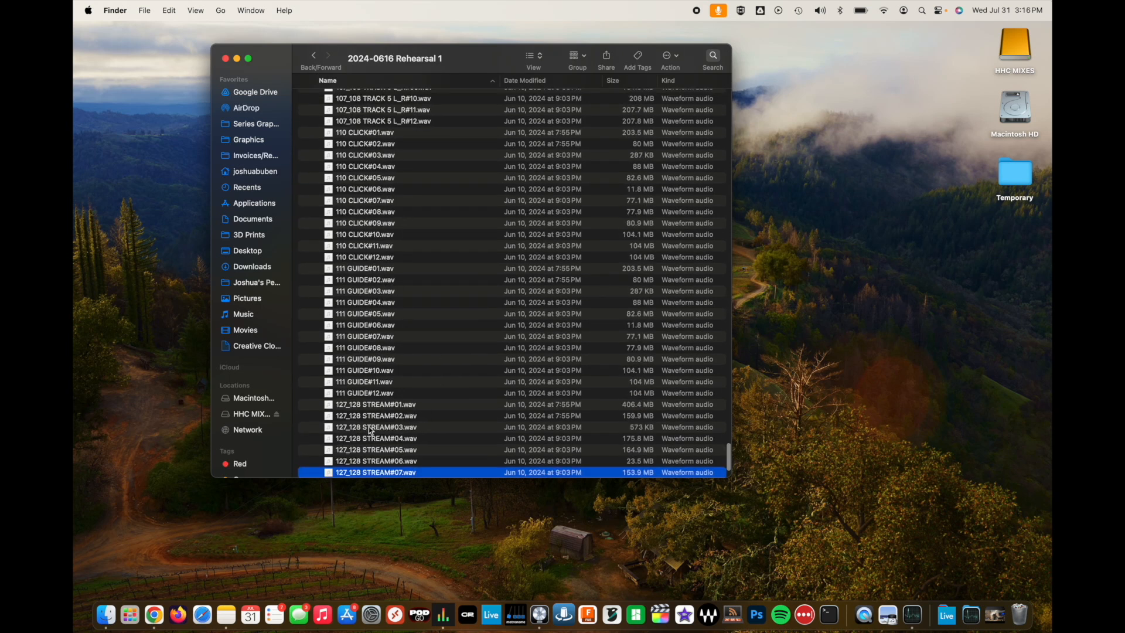
scroll(365, 412, "down", 3)
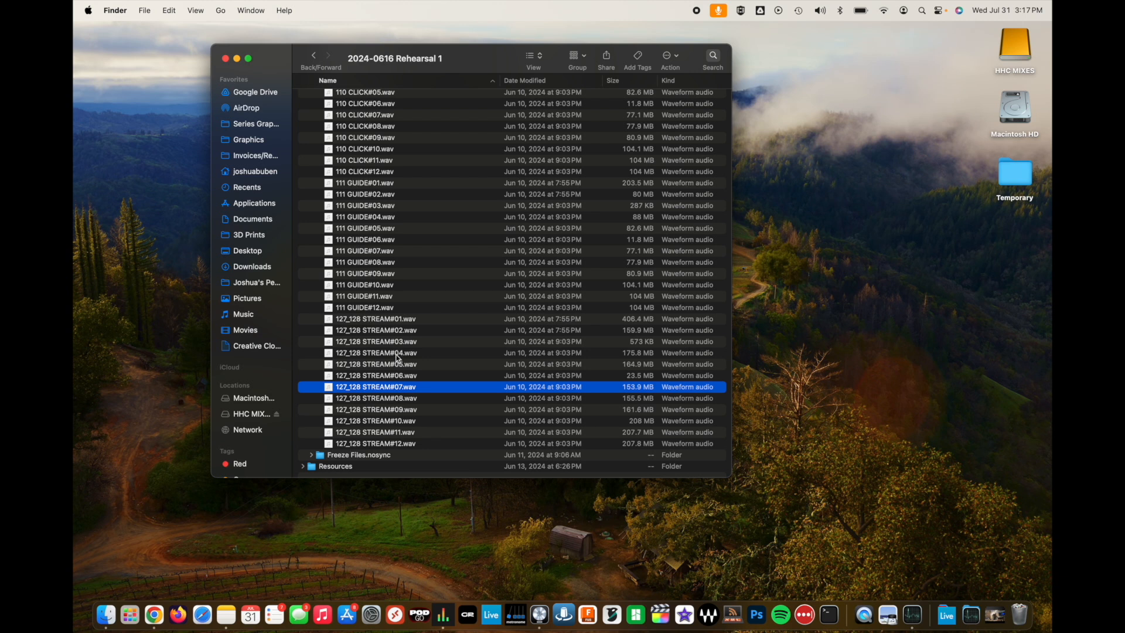
scroll(386, 279, "up", 3)
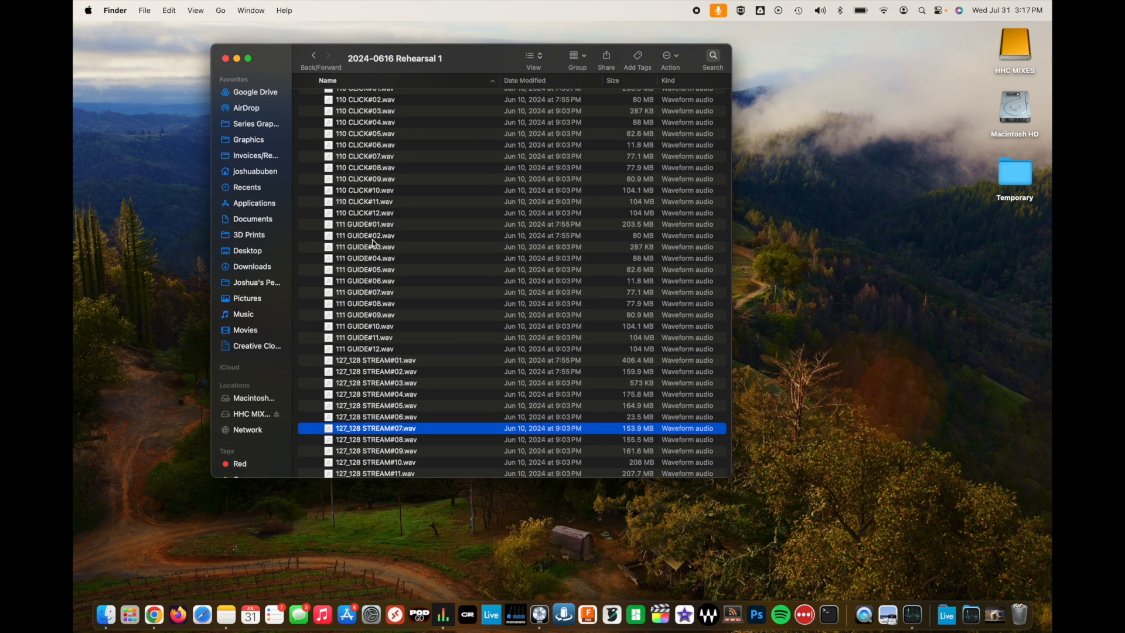
left_click(371, 271, "super")
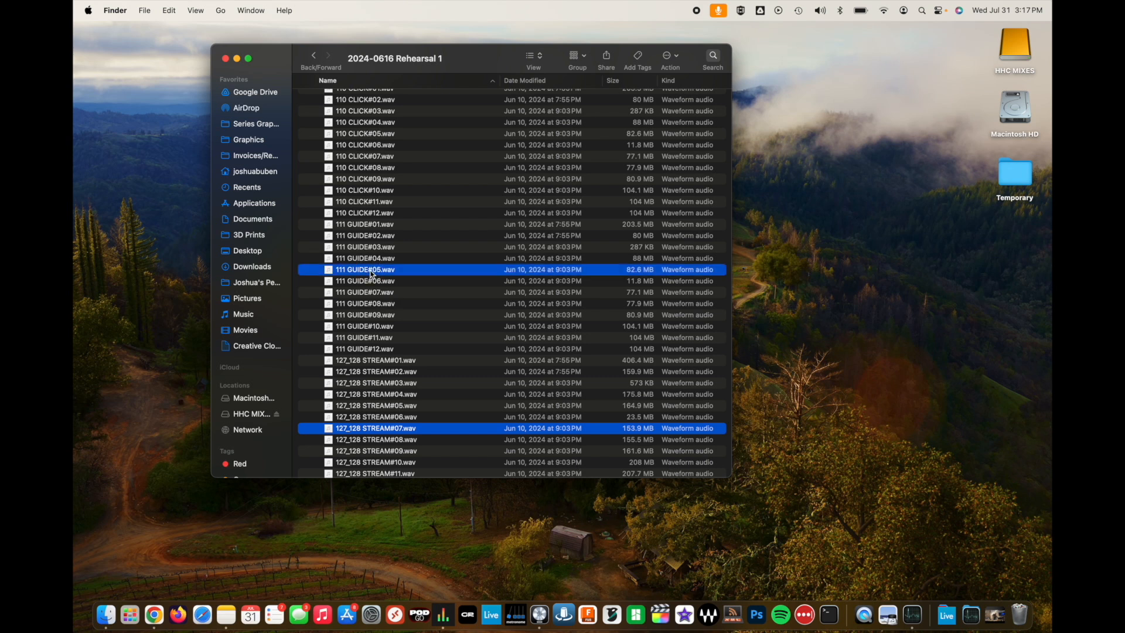
scroll(371, 286, "down", 1)
scroll(420, 402, "down", 3)
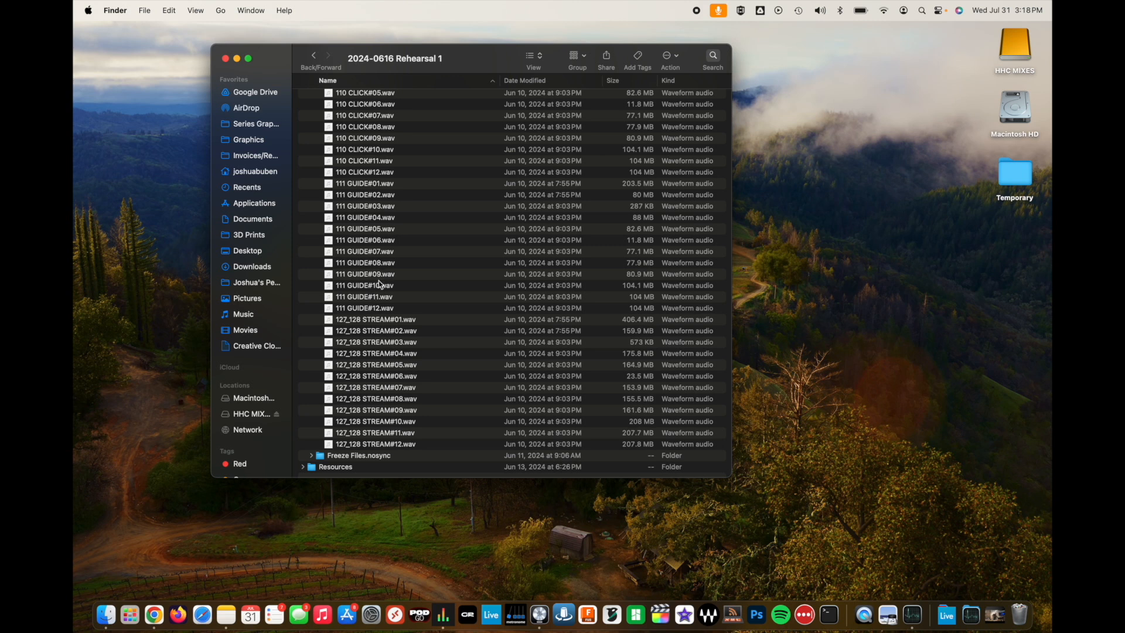
- Start a fresh file selection with takes 02, 04 and 05 of 111 GUIDE
left_click(364, 230)
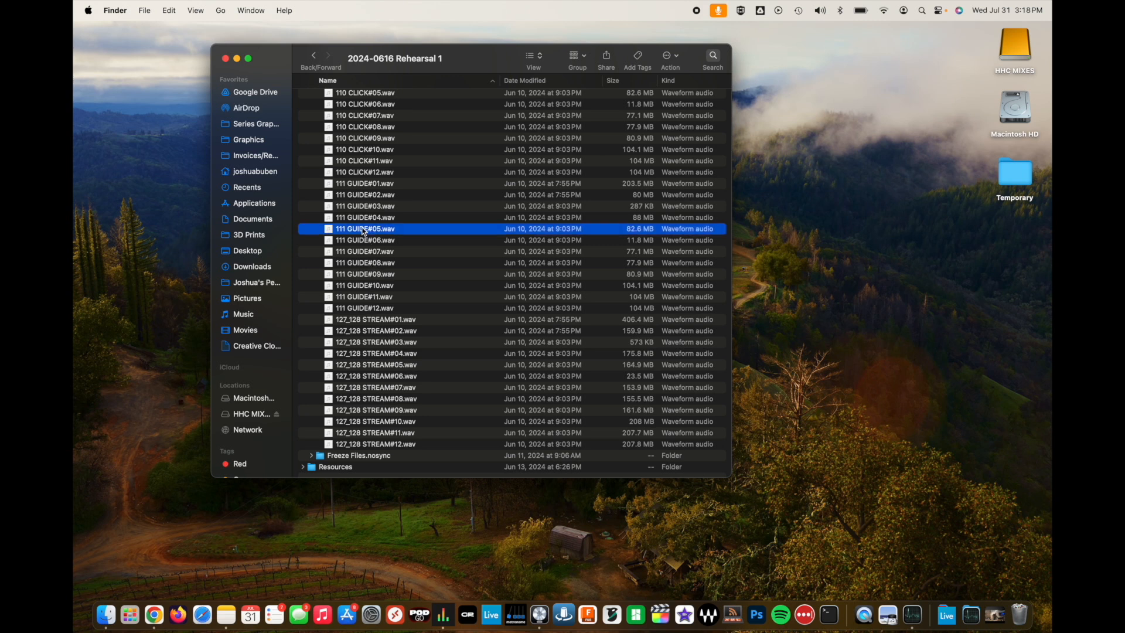
left_click(364, 220, "shift")
left_click(365, 194, "super")
- Add takes 02, 05 and 06 of 110 CLICK to the file selection
scroll(365, 198, "up", 4)
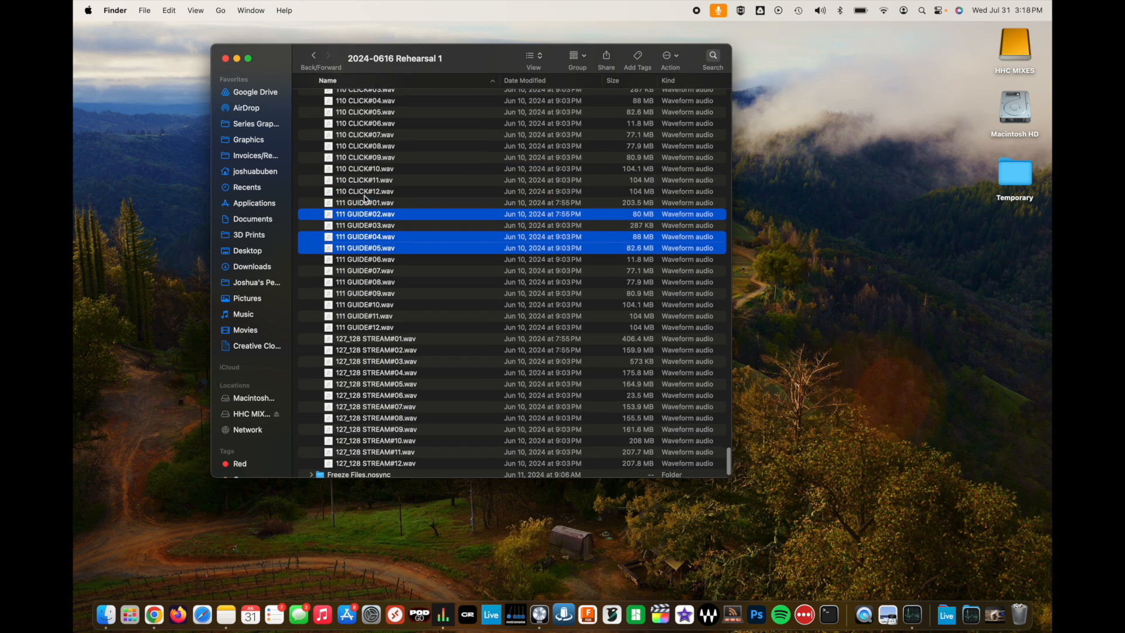
left_click(365, 197, "super")
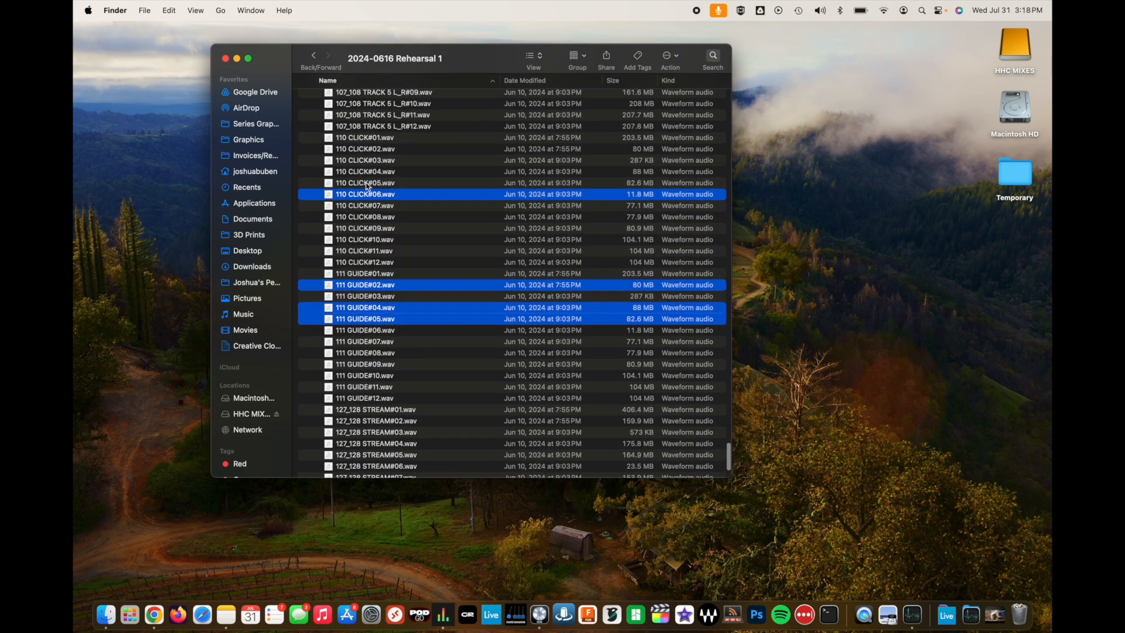
left_click(367, 186, "super")
left_click(368, 162, "super")
left_click(368, 161, "super")
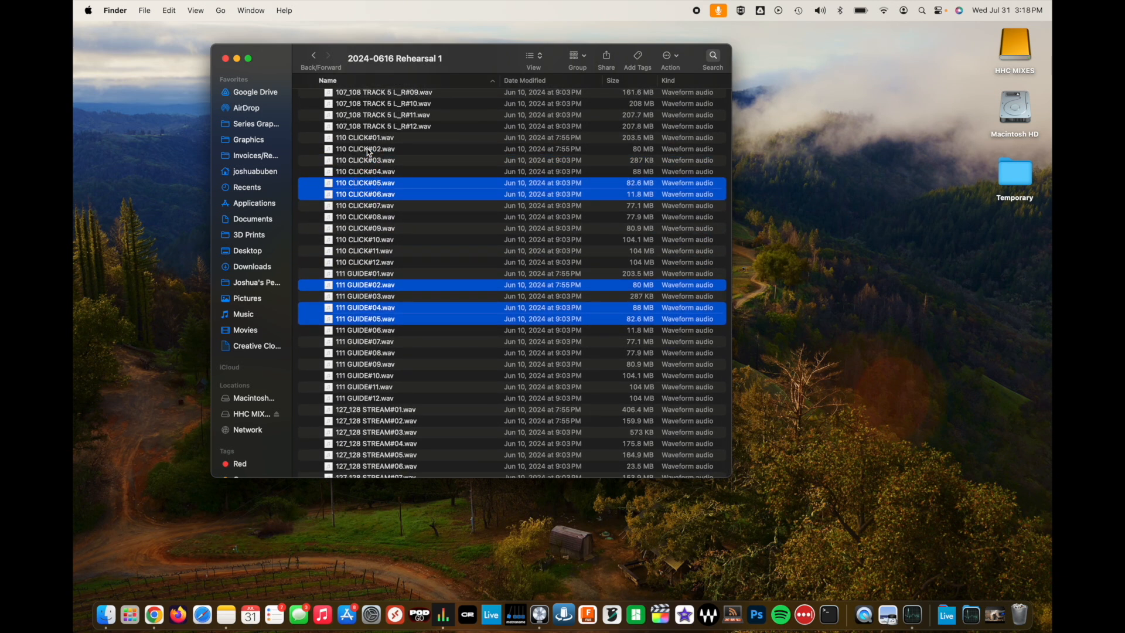
left_click(368, 152, "super")
- Add takes 02, 04 and 05 of the vocal, electric guitar, keys, Nord and 23 BASS files to the selection
scroll(367, 151, "up", 10)
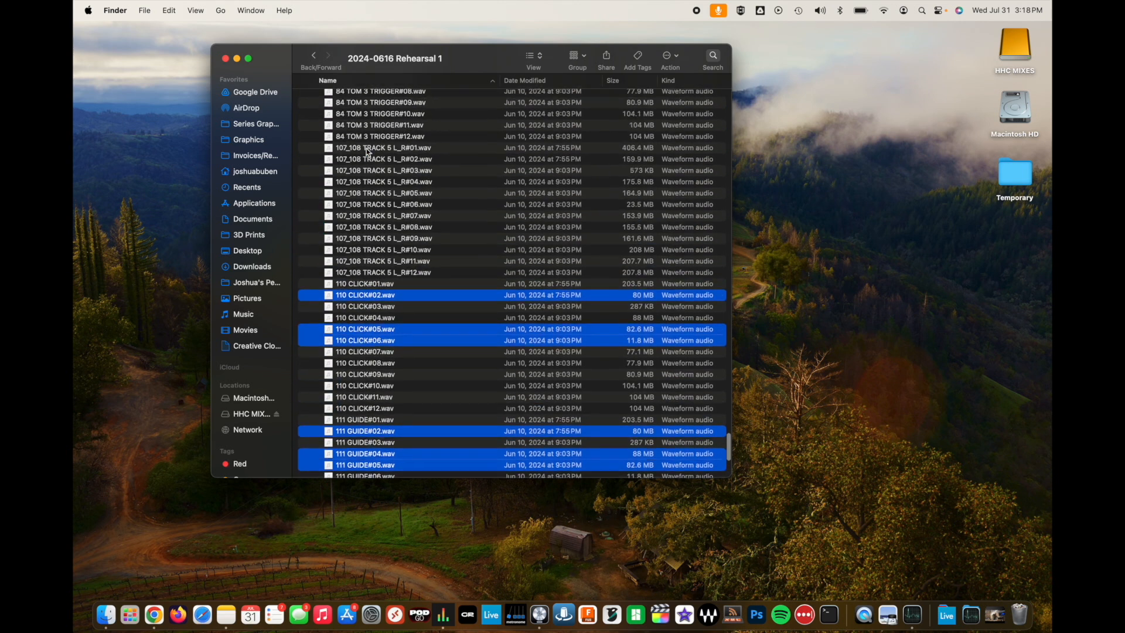
scroll(367, 151, "up", 15)
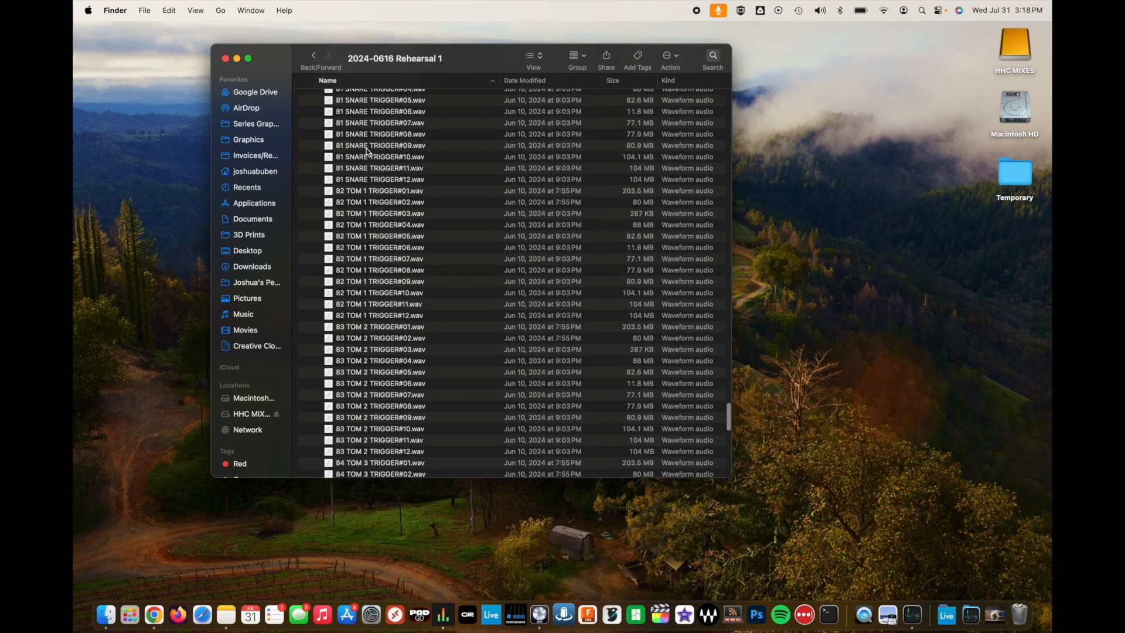
scroll(367, 151, "up", 15)
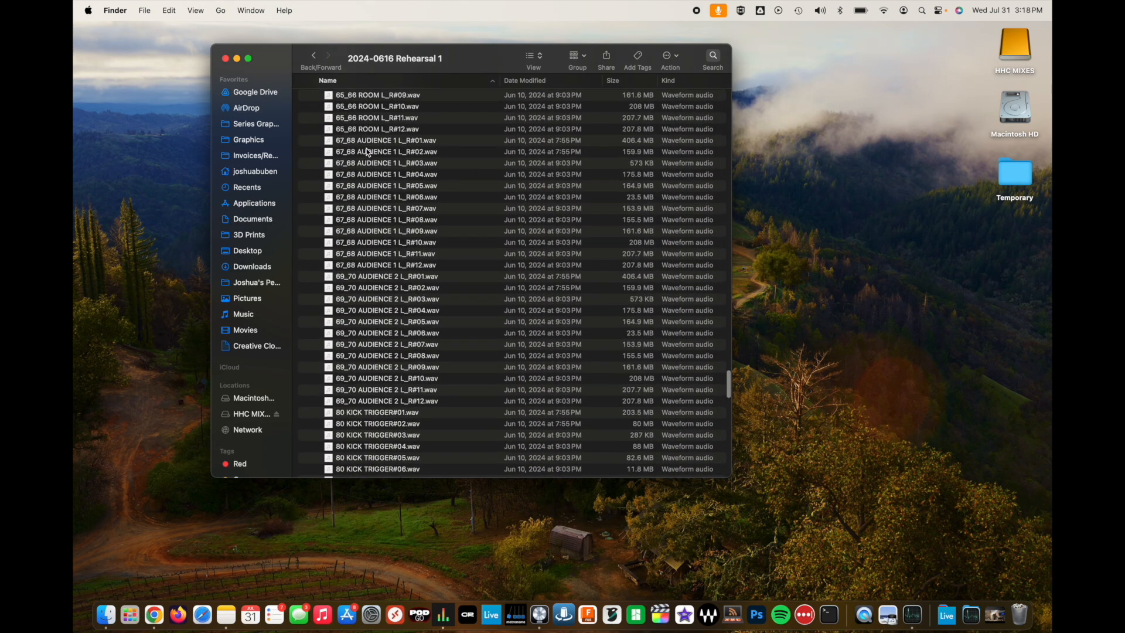
scroll(363, 159, "up", 20)
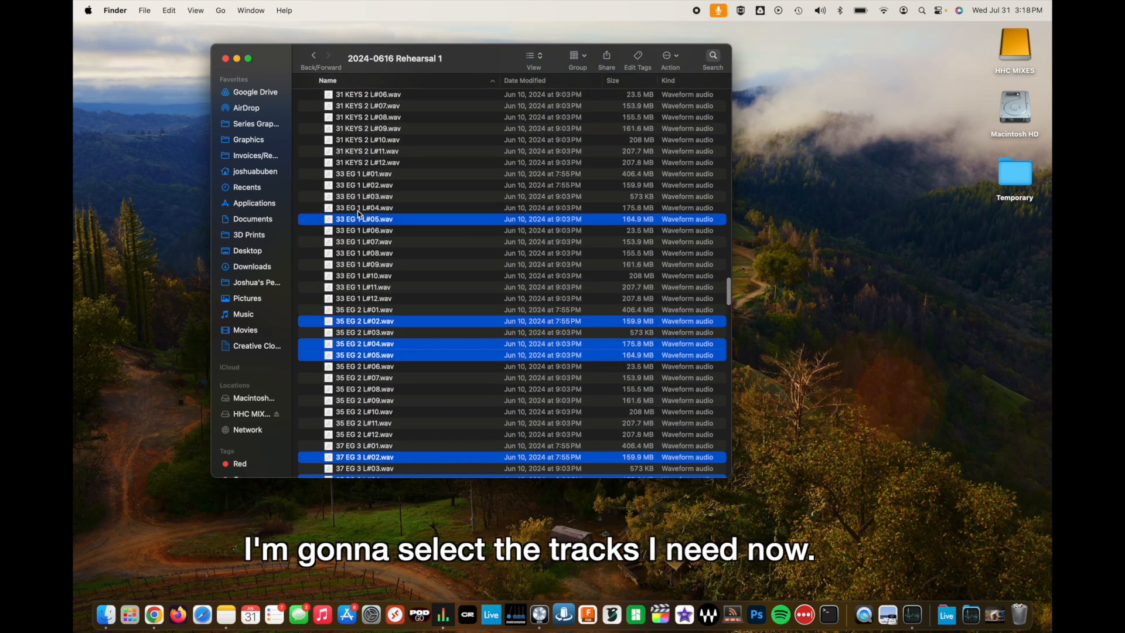
scroll(378, 212, "up", 12)
scroll(361, 194, "down", 5)
- Switch to the Logic Pro project, clear the region selection and hide the audio editor
key("ctrl+Left")
scroll(300, 252, "down", 20)
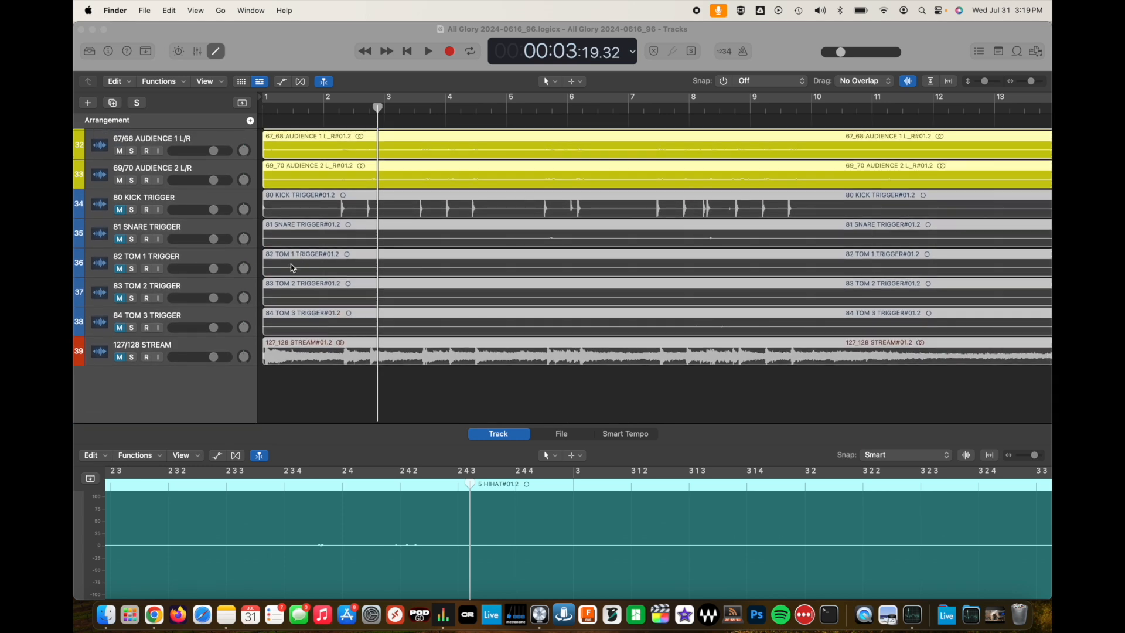
left_click(277, 394)
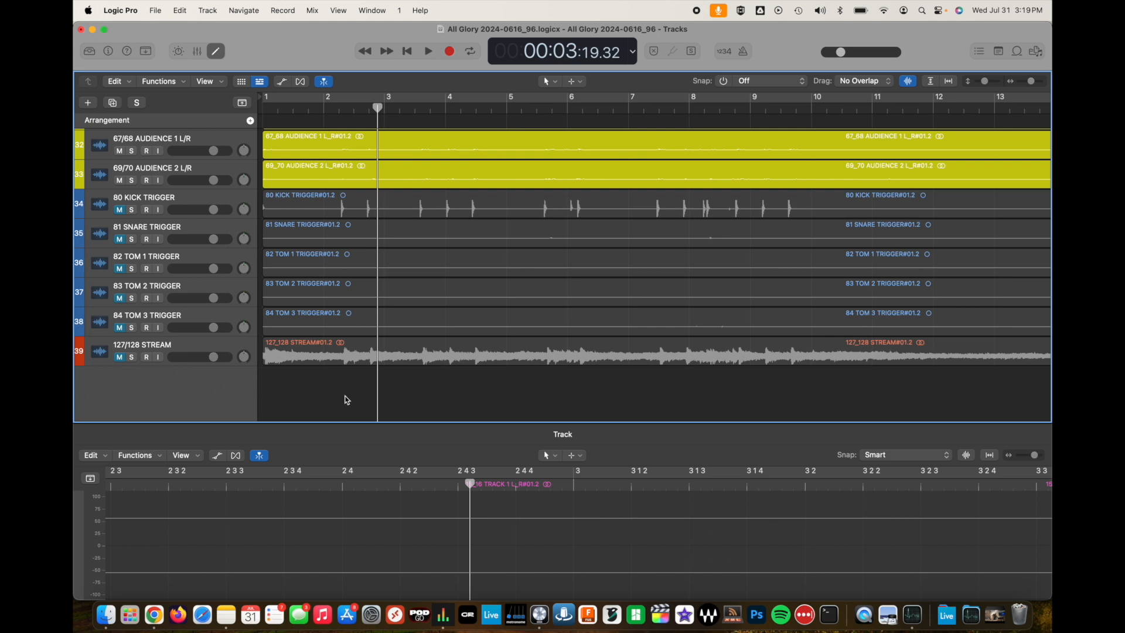
key("e")
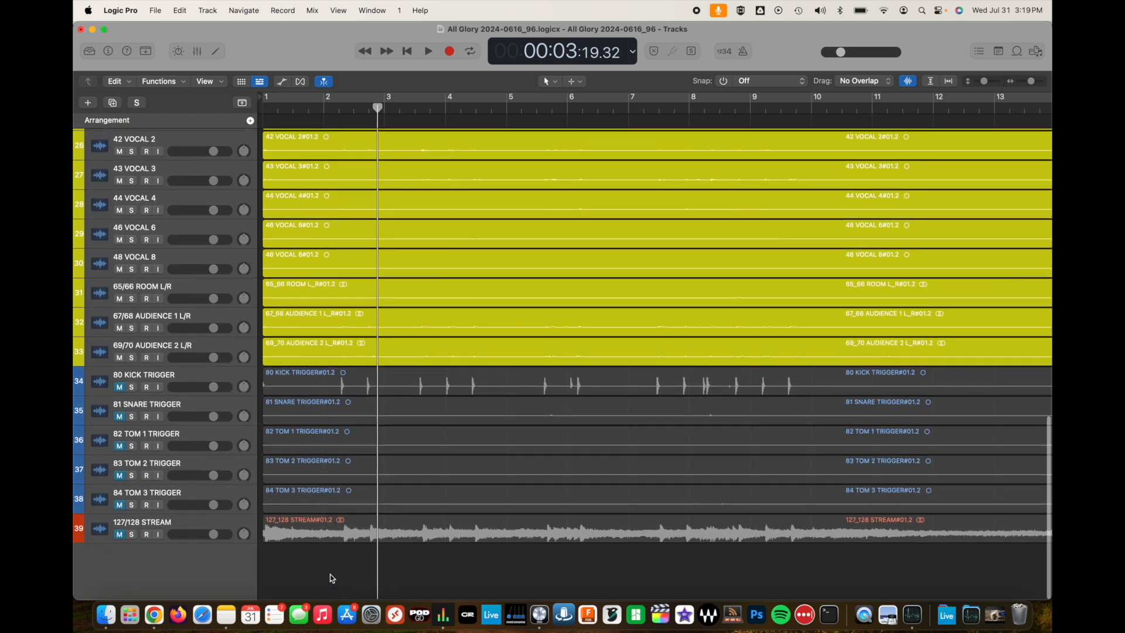
- Import the selected Finder takes below the project's last track, creating new tracks, and look over the added tracks
key("ctrl+Right")
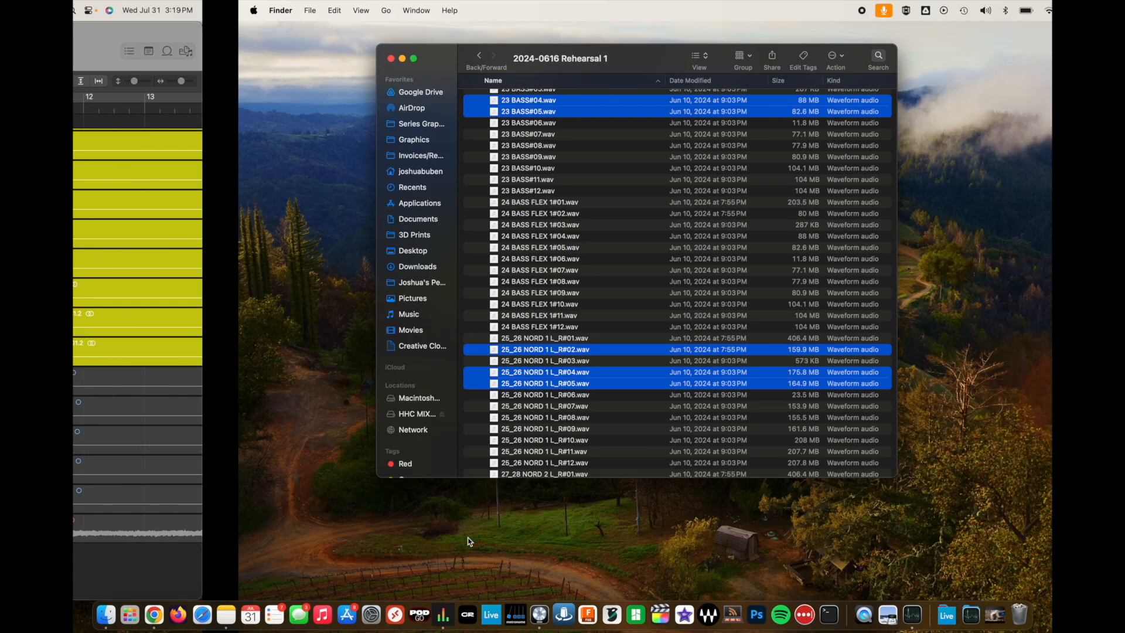
left_click_drag(403, 112, 260, 560)
key("ctrl+Left")
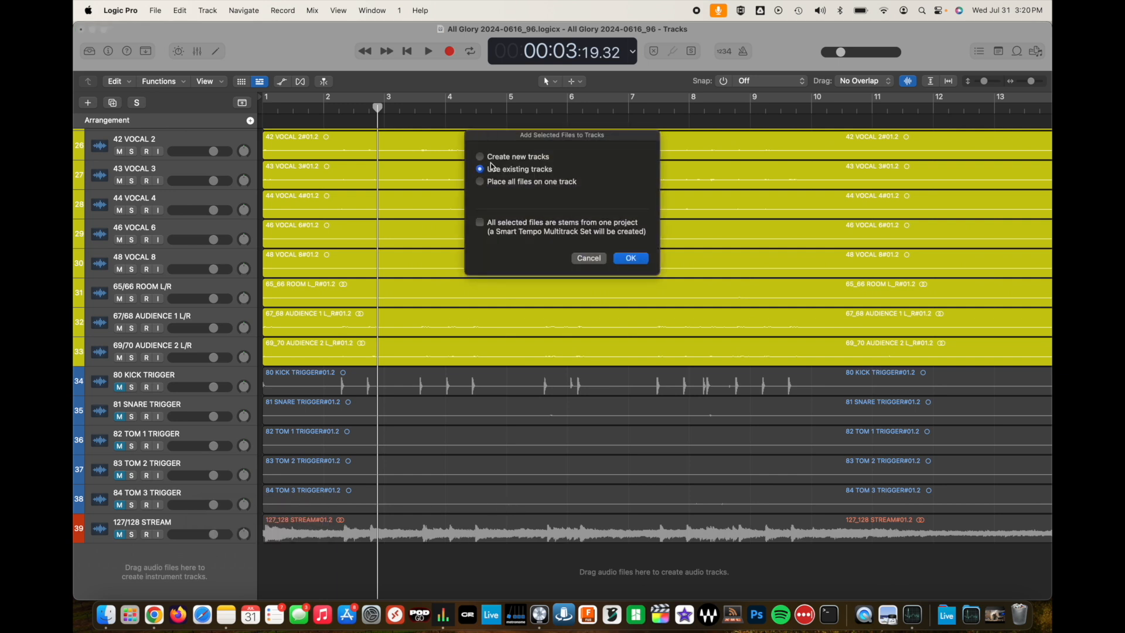
left_click(637, 259)
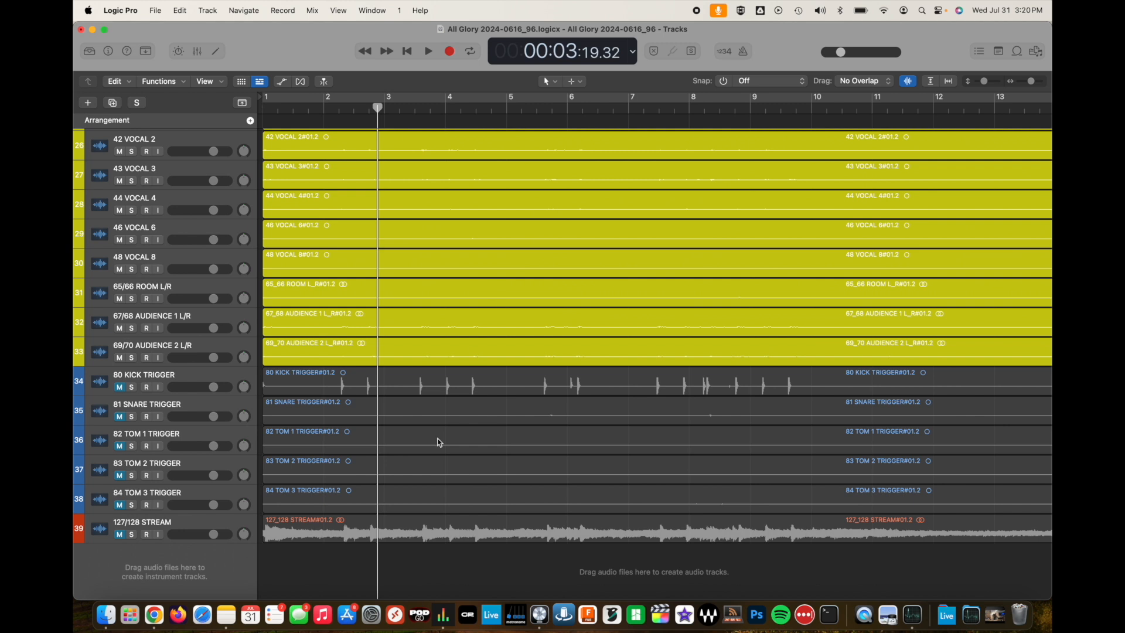
scroll(439, 442, "down", 20)
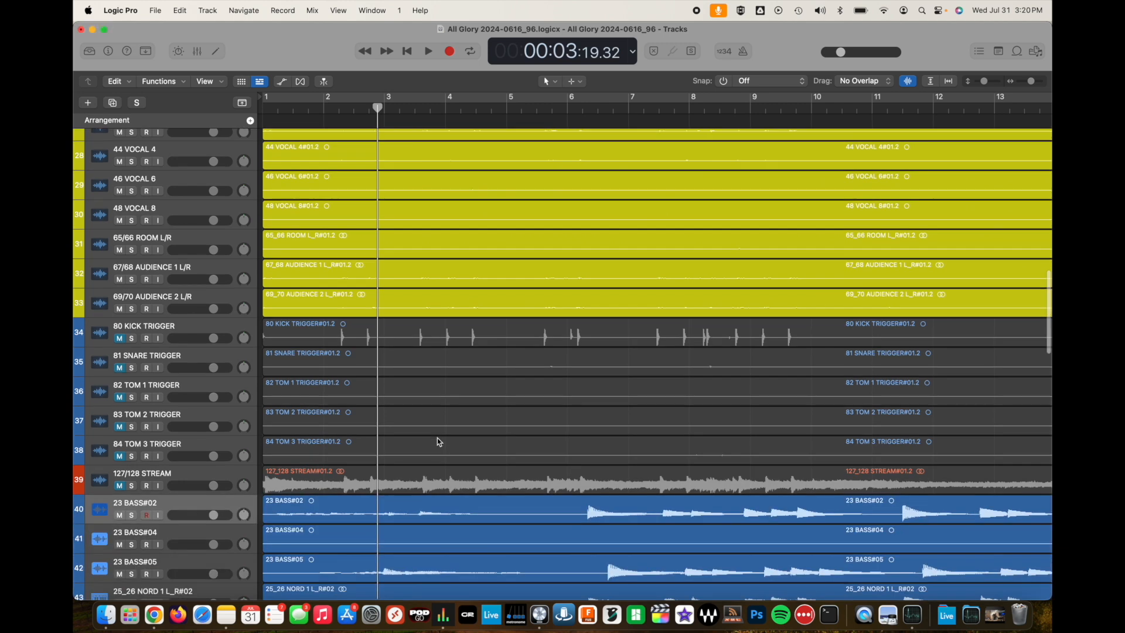
scroll(440, 442, "down", 10)
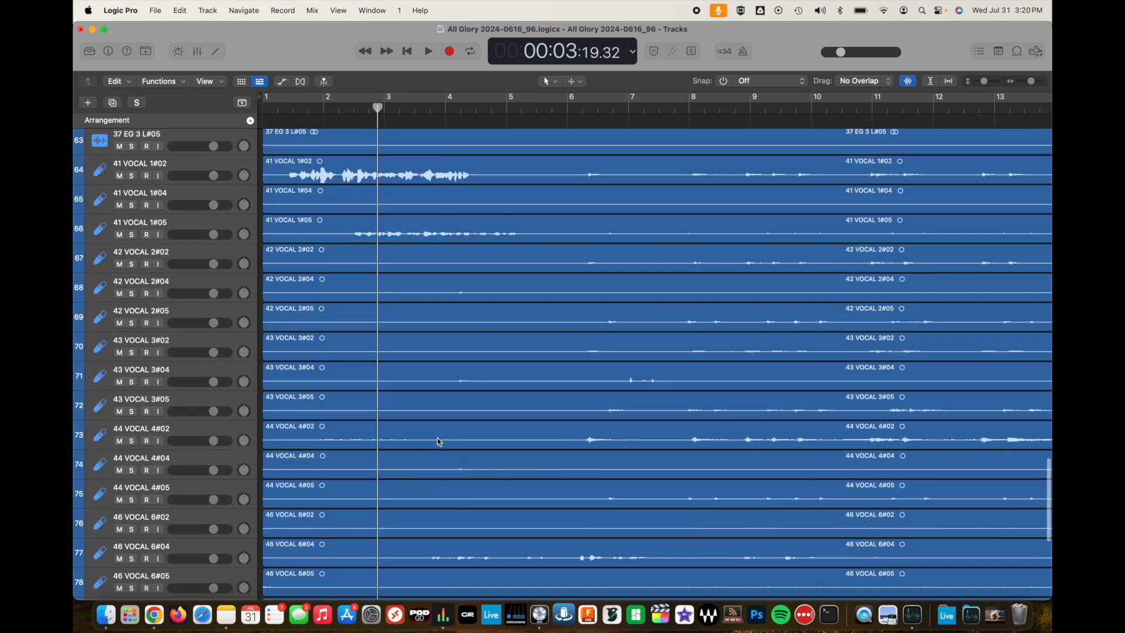
scroll(505, 455, "up", 20)
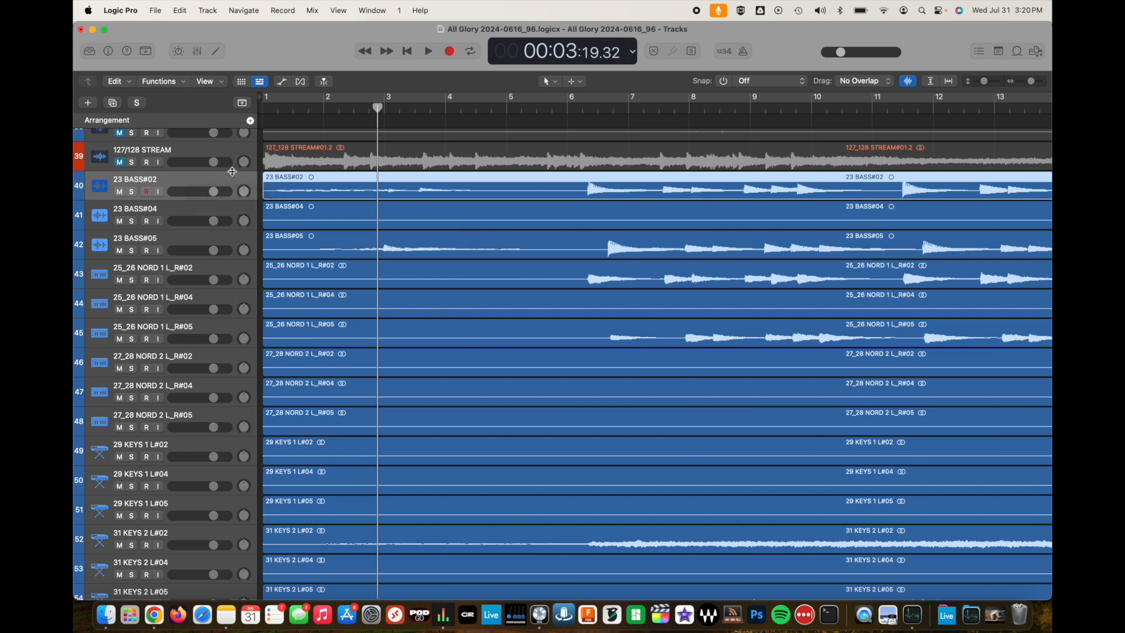
- Select all imported #02 take tracks from 23 BASS to 111 GUIDE and move them together to the end of the track list
left_click(234, 274, "super")
scroll(232, 314, "down", 4)
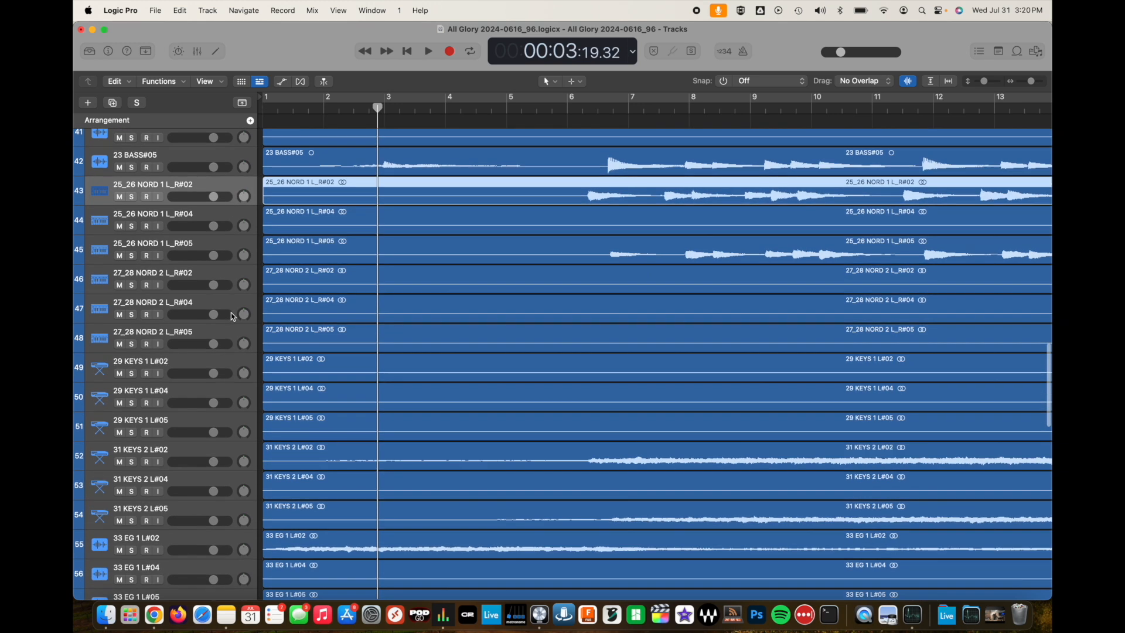
left_click(227, 259, "super")
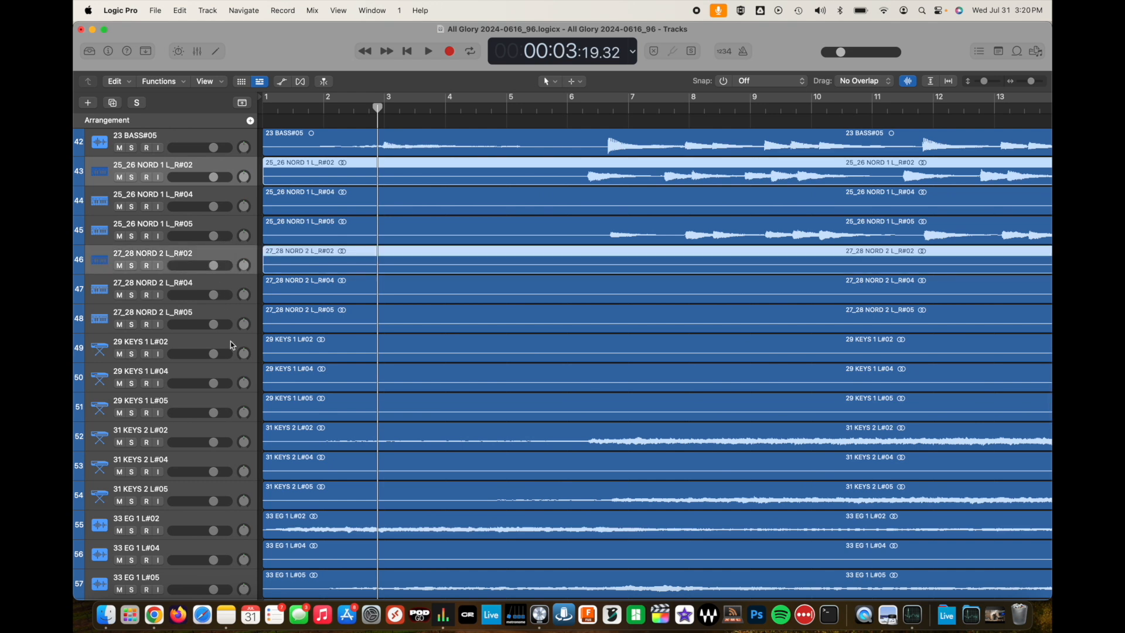
scroll(230, 341, "down", 12)
left_click(227, 258, "super")
scroll(228, 263, "down", 1)
left_click(229, 317, "super")
scroll(229, 329, "down", 2)
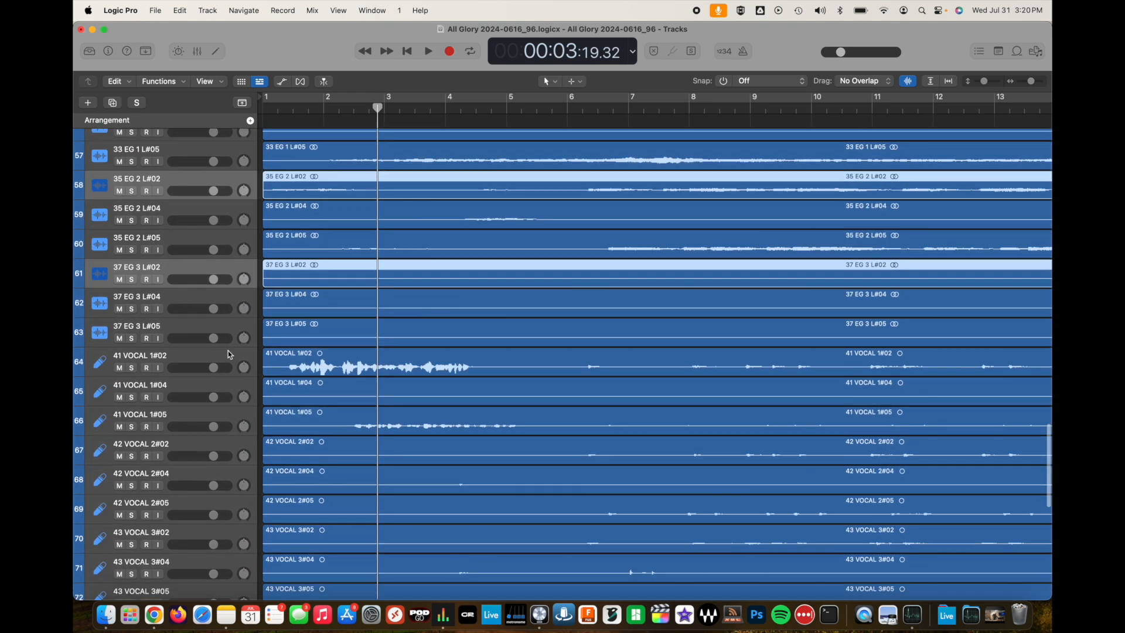
left_click(229, 354, "super")
scroll(229, 357, "down", 5)
left_click(232, 387, "super")
scroll(230, 381, "down", 6)
left_click(227, 375, "super")
scroll(228, 378, "down", 6)
left_click(231, 380, "super")
left_click(227, 466, "super")
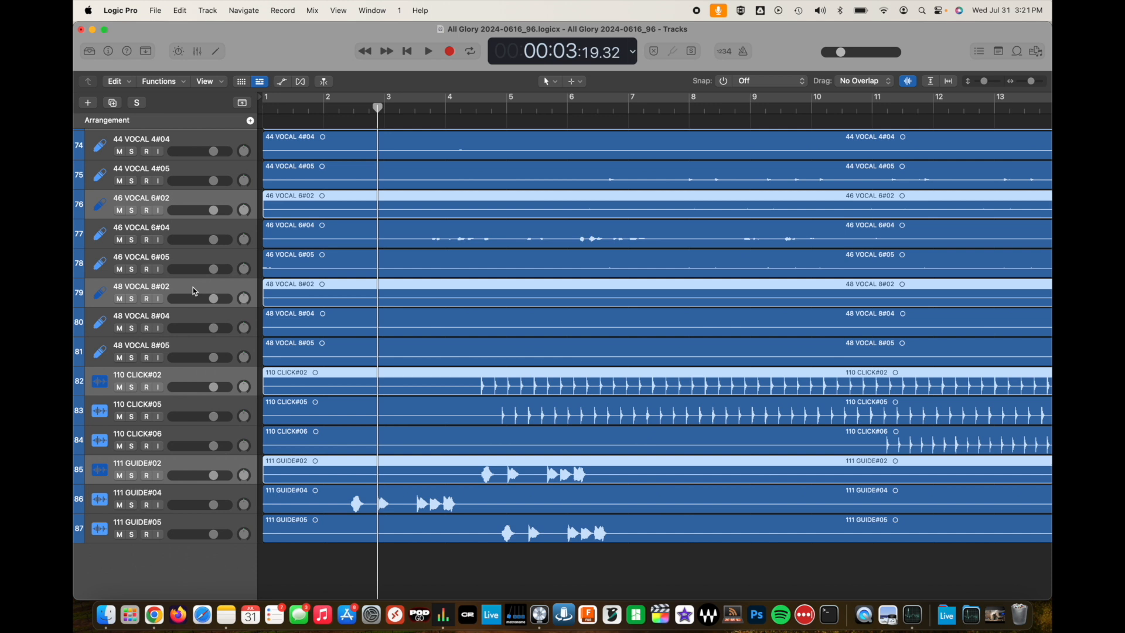
left_click_drag(198, 289, 221, 542)
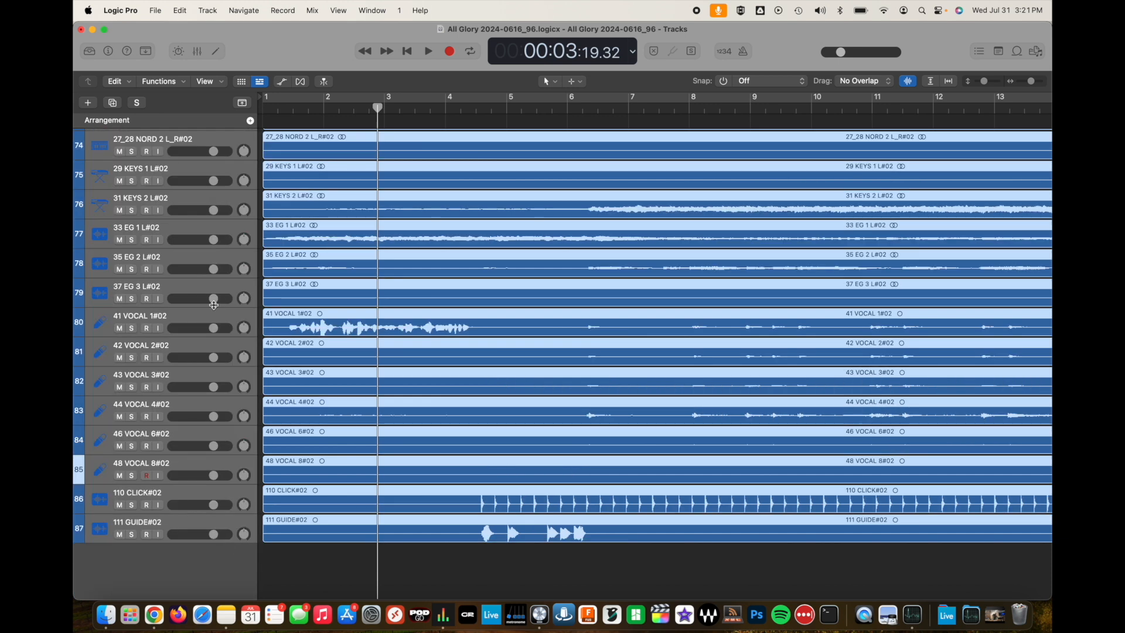
- Delete the 110 CLICK#06 track together with its region
scroll(173, 216, "up", 6)
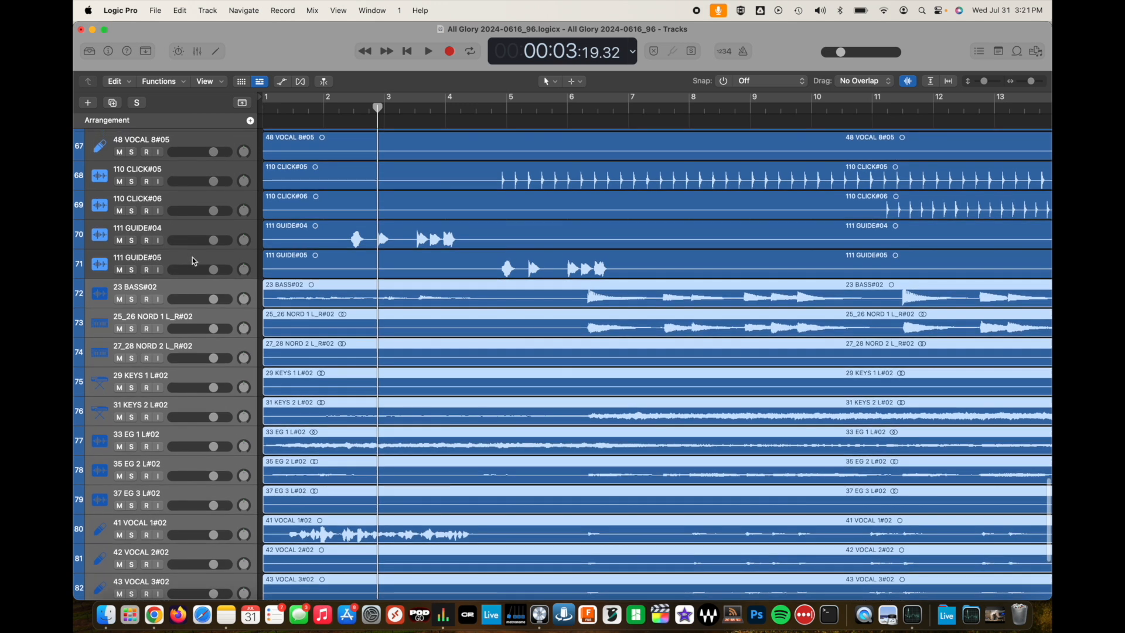
left_click(206, 264)
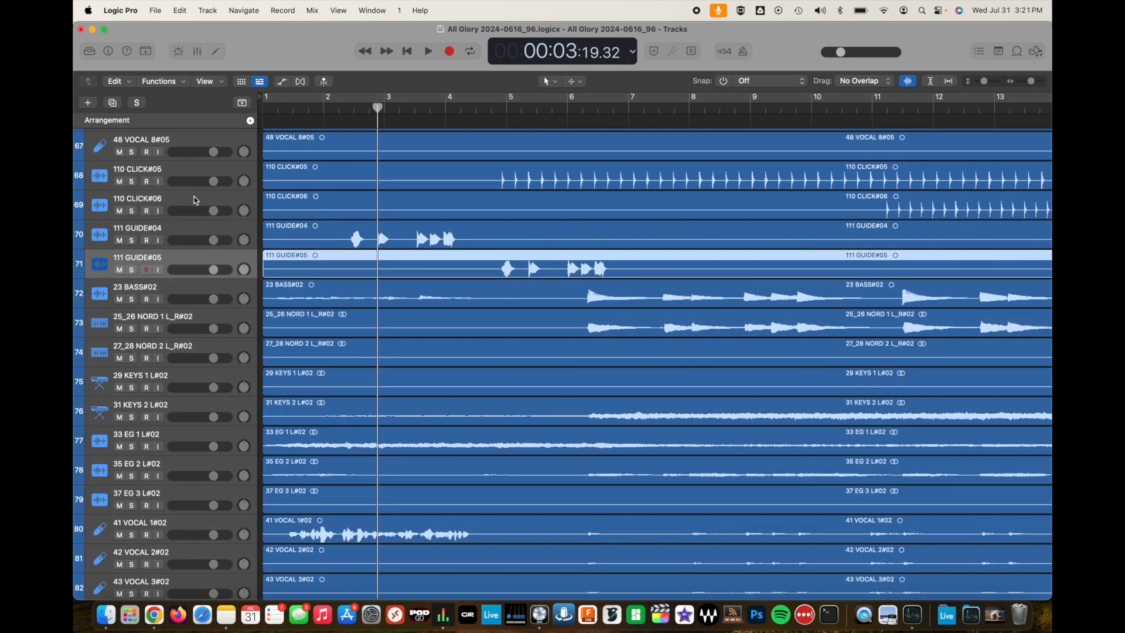
scroll(194, 196, "up", 2)
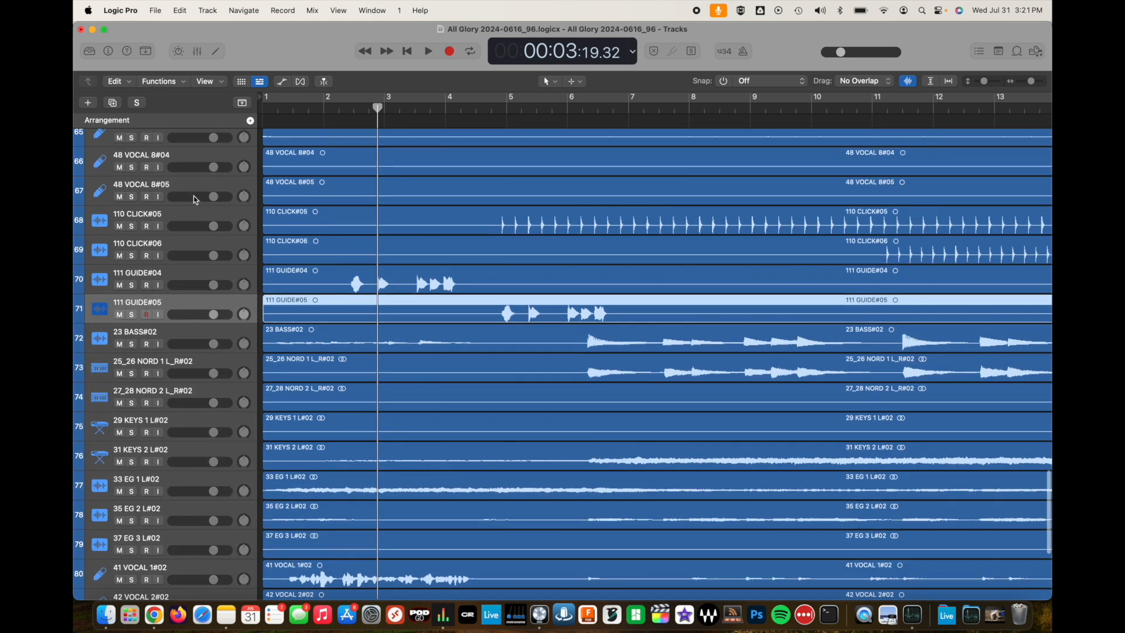
left_click(200, 245)
key("super+Delete")
key("Return")
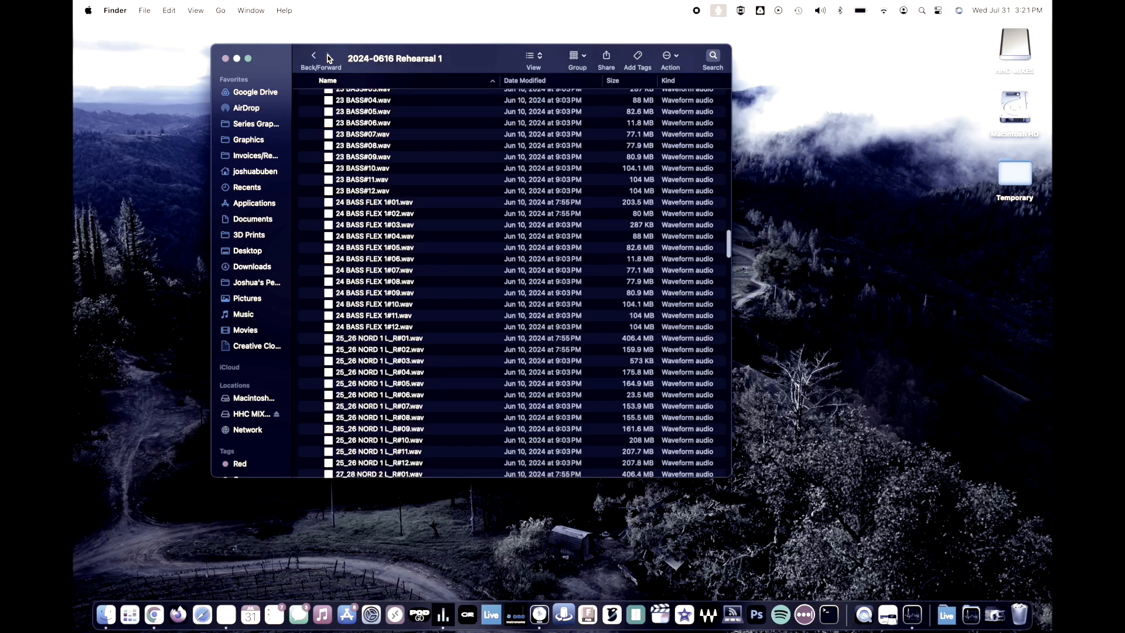
- Add 110 CLICK#04 from the rehearsal's audio files in Finder as a new track below 111 GUIDE#02
scroll(528, 302, "down", 5)
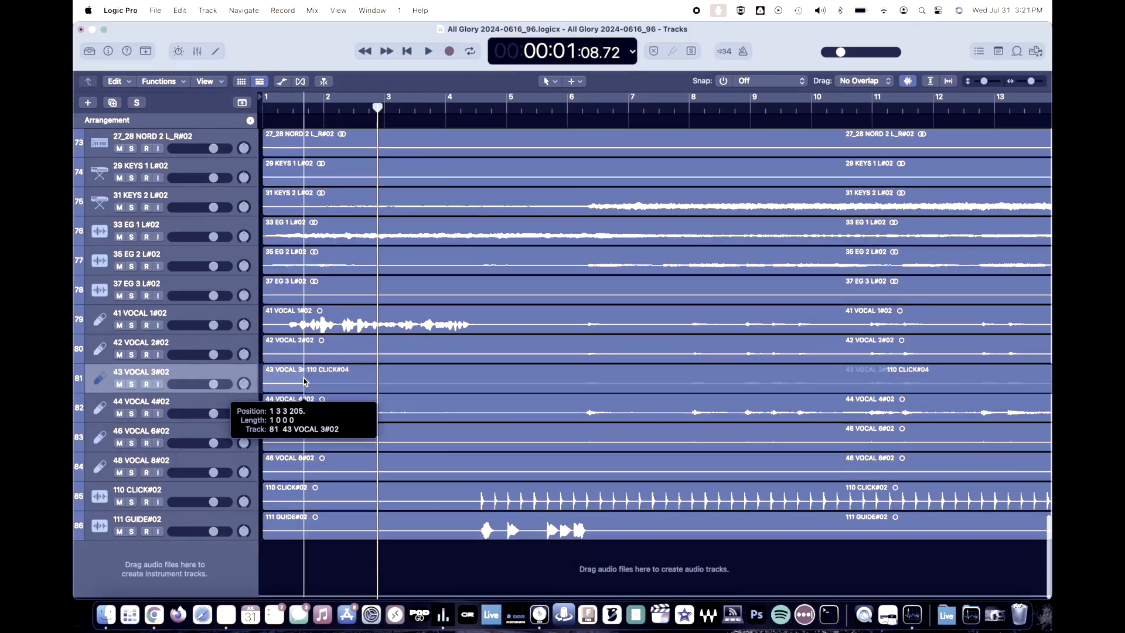
left_click_drag(304, 382, 289, 557)
scroll(287, 562, "up", 10)
scroll(285, 569, "down", 10)
key("super+Tab")
left_click_drag(389, 200, 265, 561)
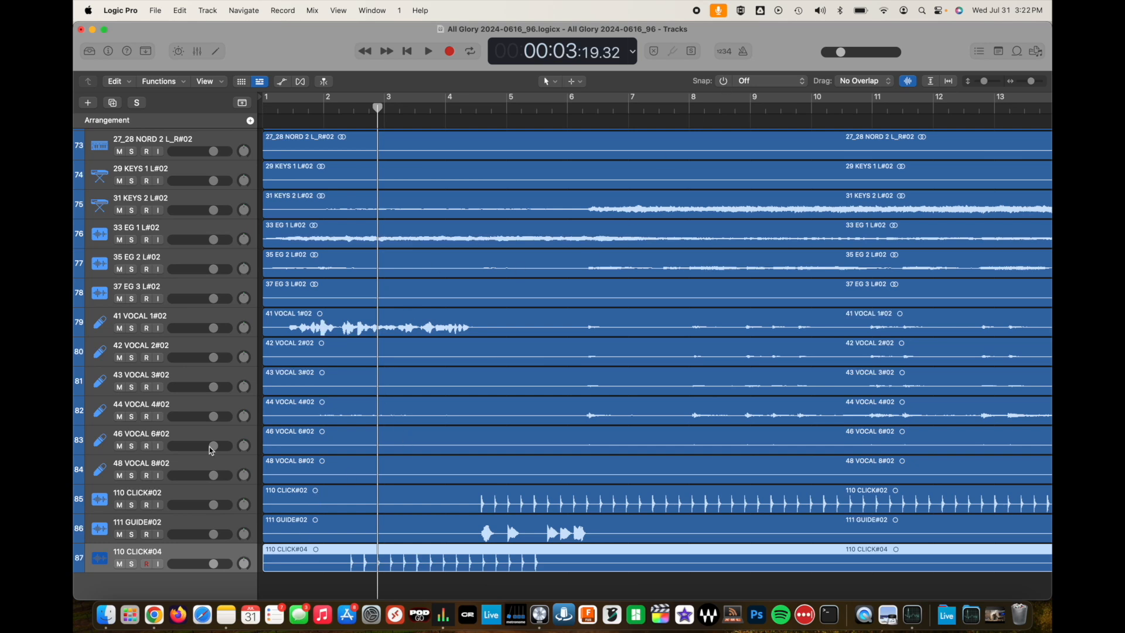
- Group the #04 take tracks, including 110 CLICK#04, above the #05 takes, and move 23 BASS#05 to the start of the #05 group
scroll(211, 450, "down", 2)
scroll(211, 450, "up", 5)
scroll(211, 450, "up", 6)
left_click(176, 322)
scroll(175, 319, "up", 3)
left_click(174, 316, "super")
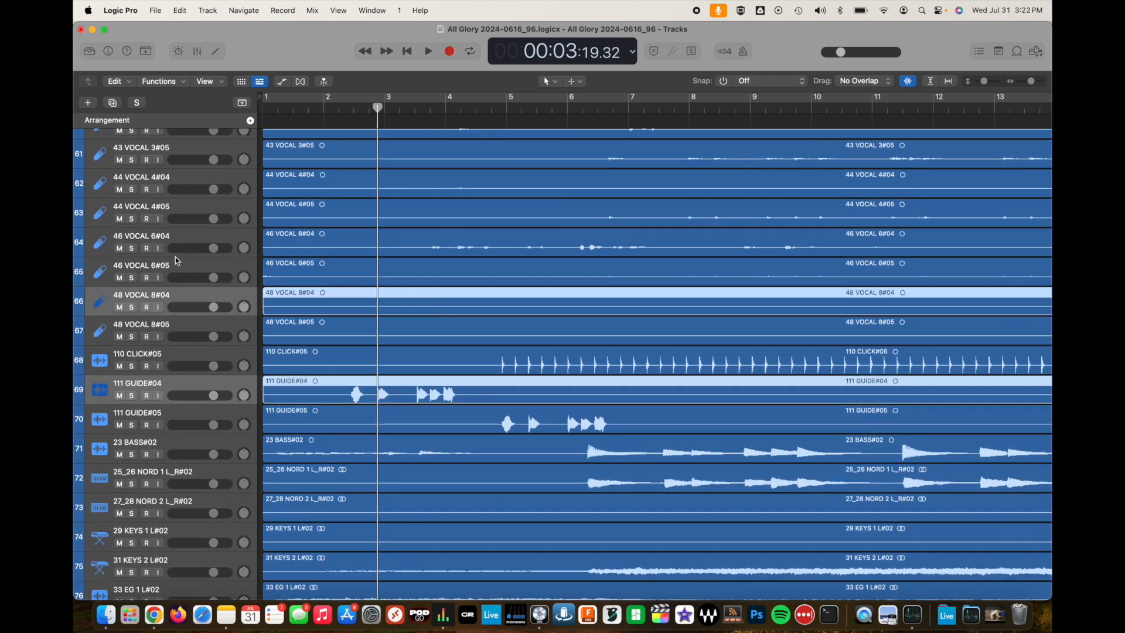
scroll(185, 135, "up", 15)
scroll(175, 410, "down", 20)
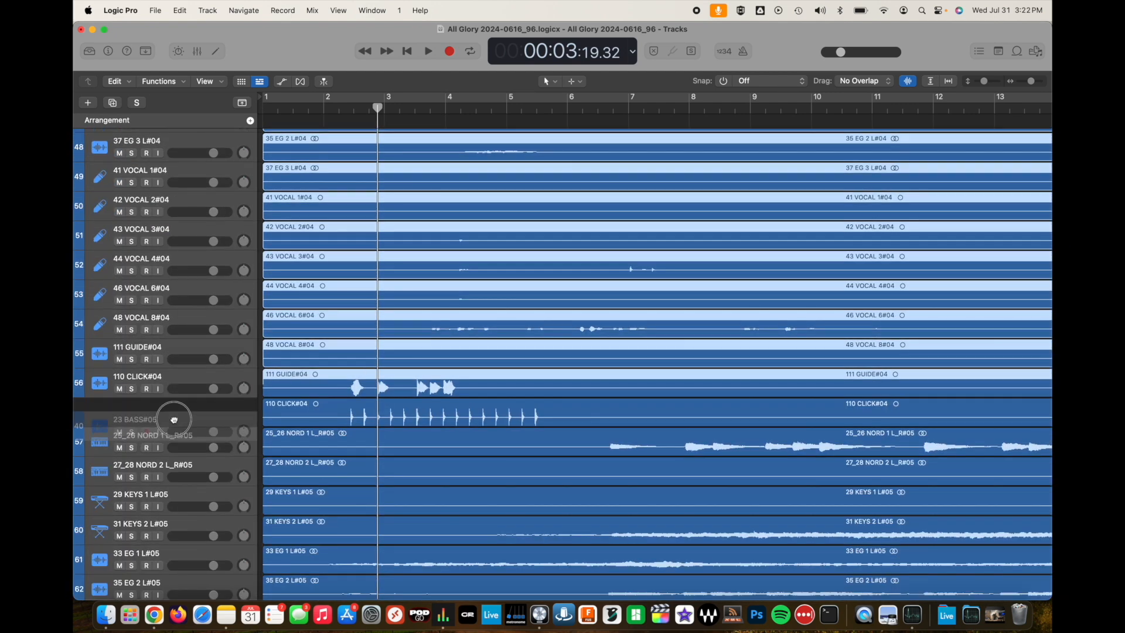
scroll(197, 416, "down", 4)
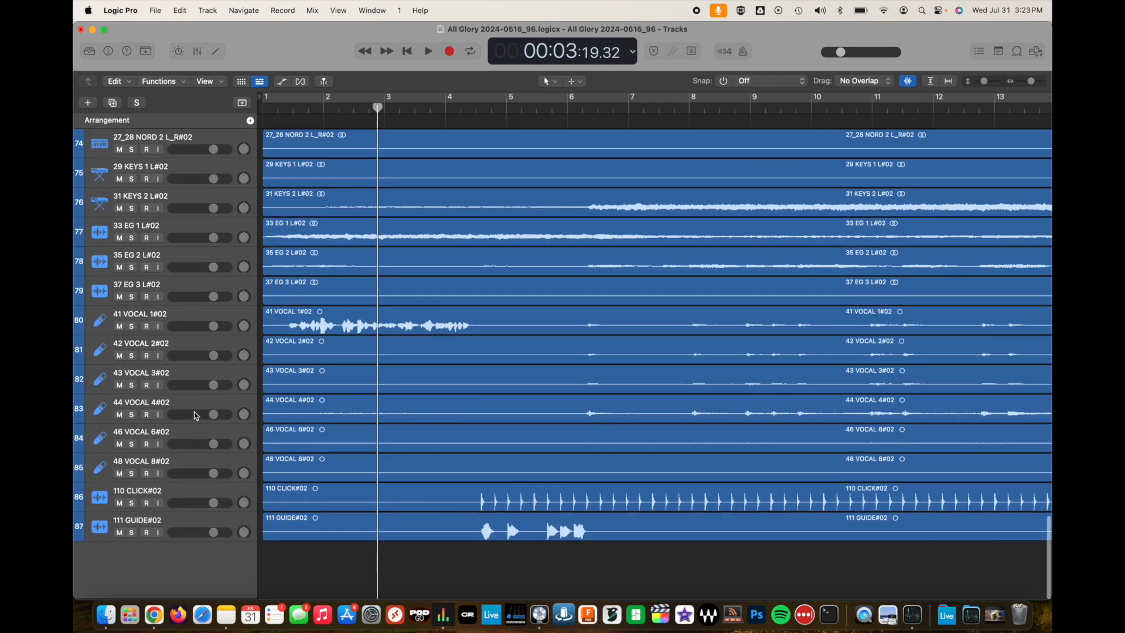
- Select all #02 take tracks from 23 BASS#02 to 111 GUIDE#02 and assign them a bright purple track color
left_click(181, 522)
scroll(181, 519, "up", 6)
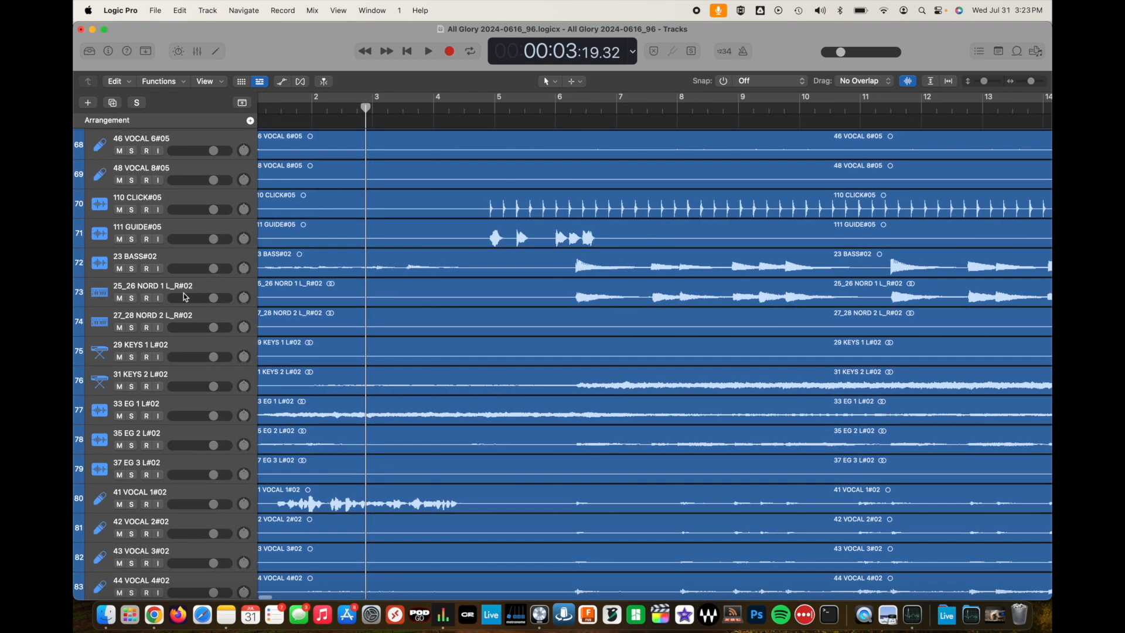
left_click(189, 255, "shift")
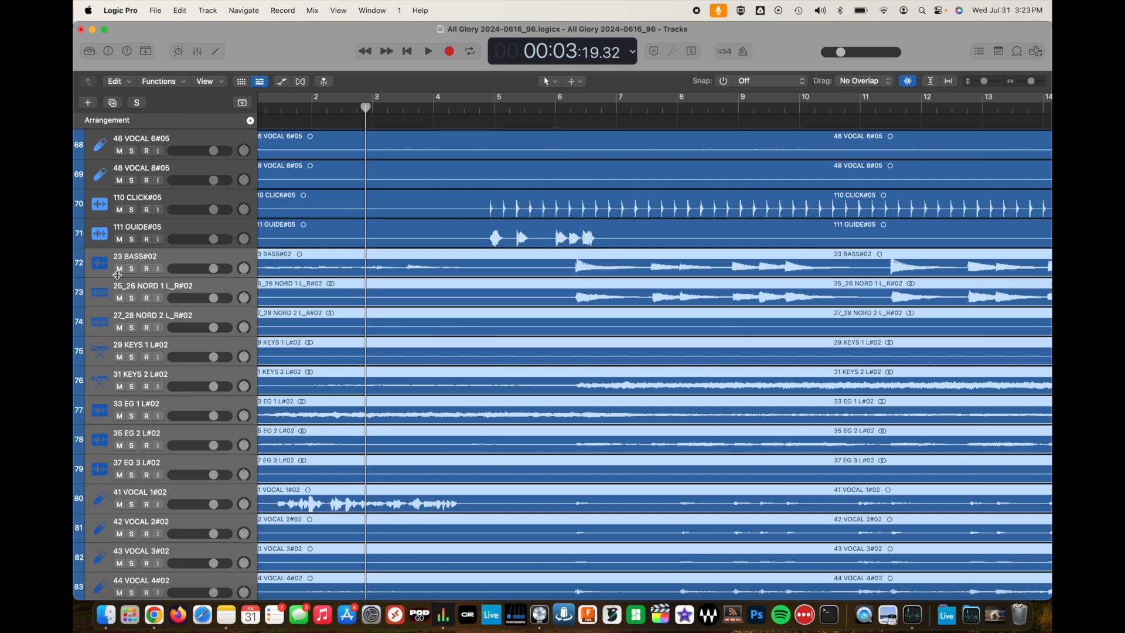
double_click(83, 277)
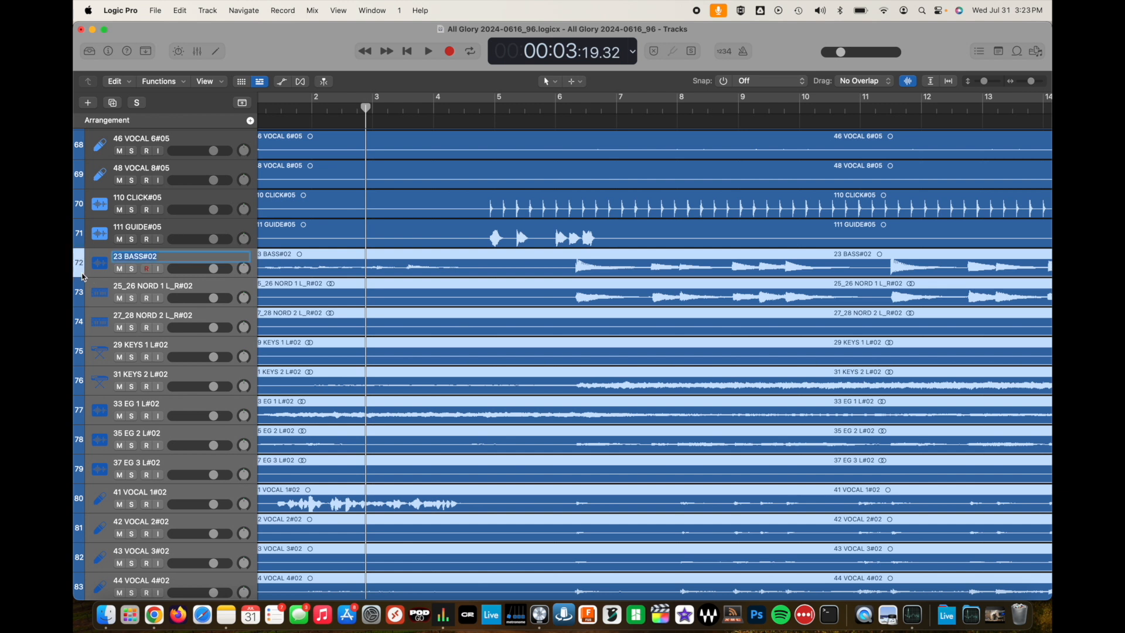
left_click(91, 274)
scroll(156, 326, "down", 6)
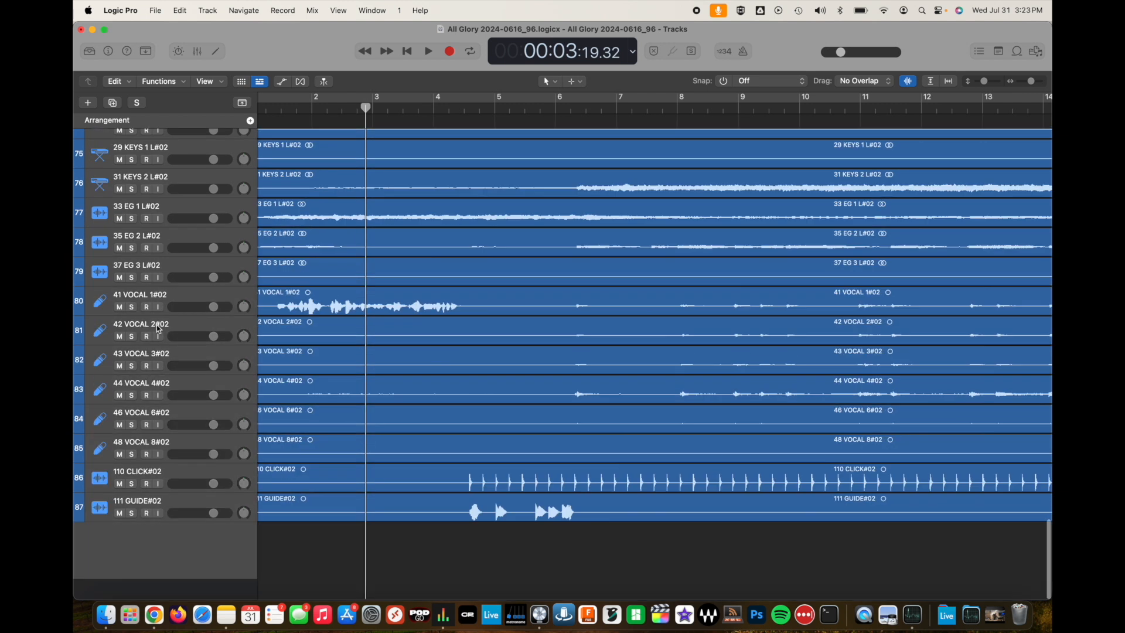
left_click(185, 521, "shift")
right_click(185, 522)
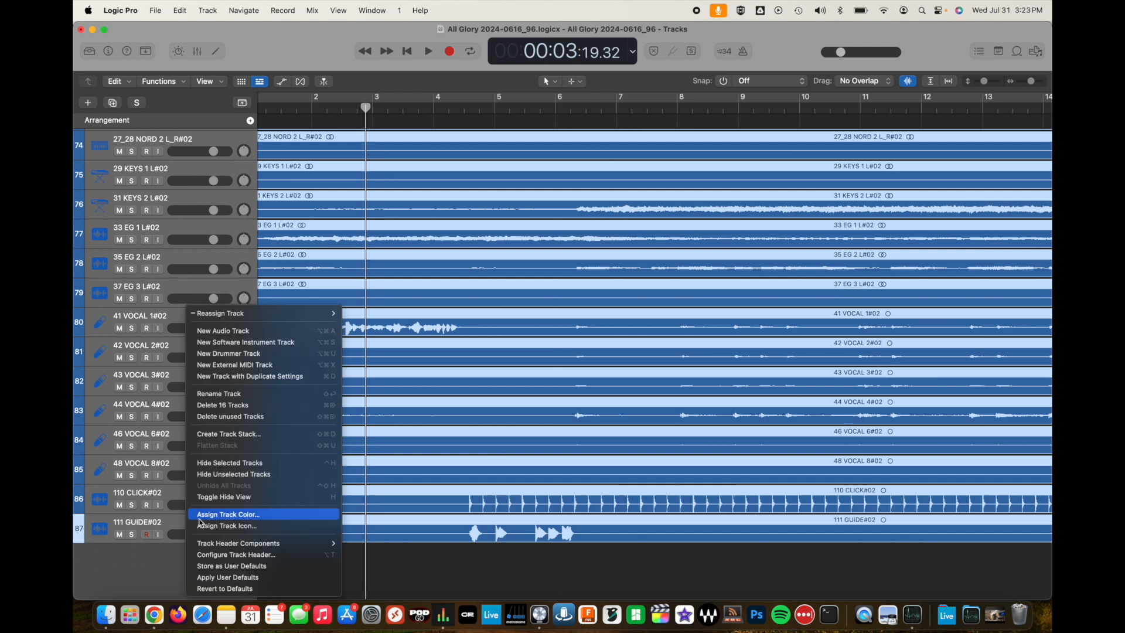
left_click(243, 515)
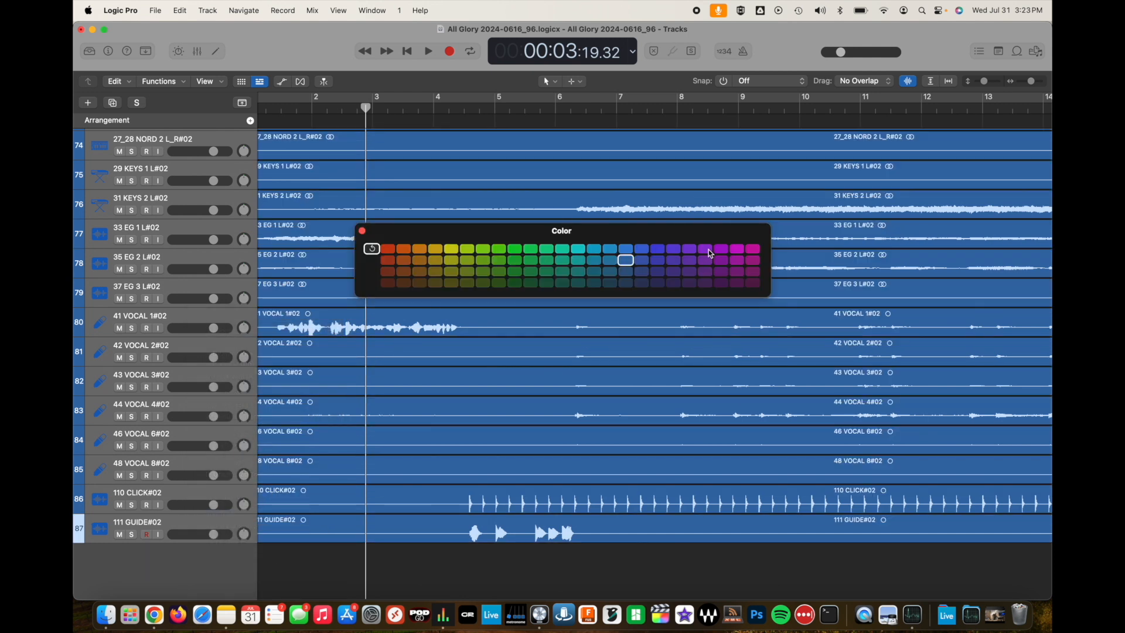
left_click(706, 250)
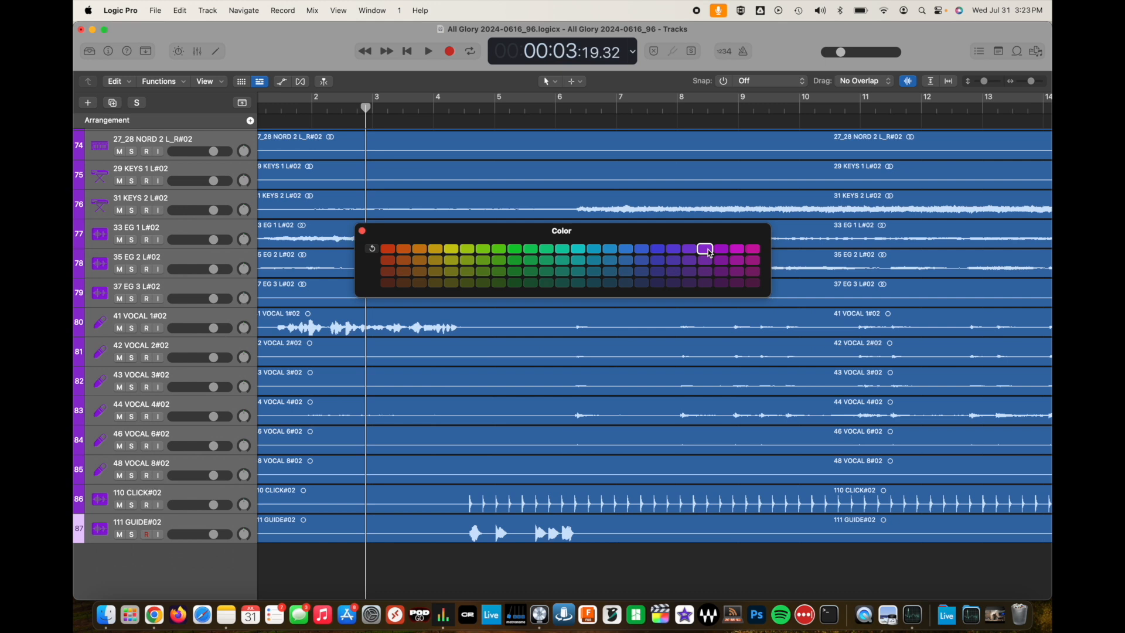
left_click(360, 230)
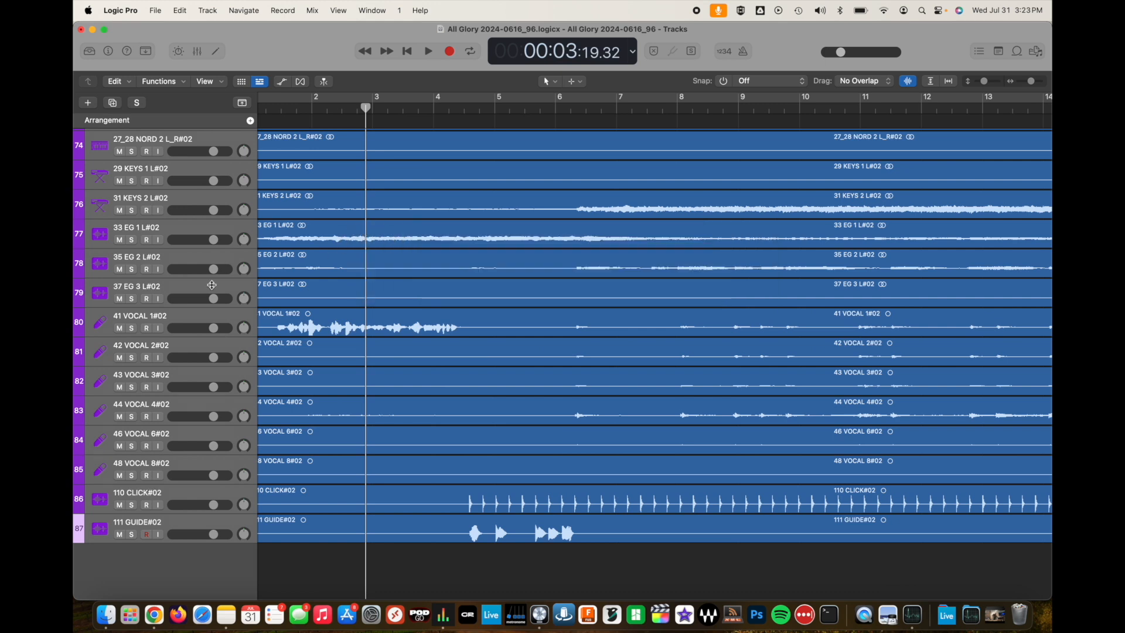
right_click(194, 525)
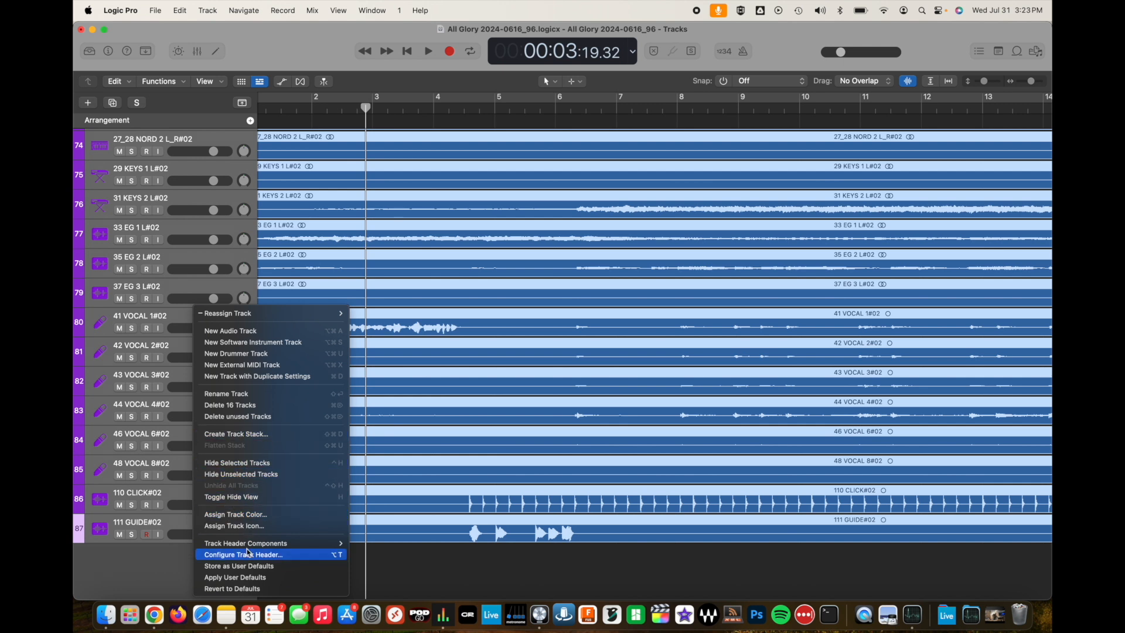
left_click(256, 515)
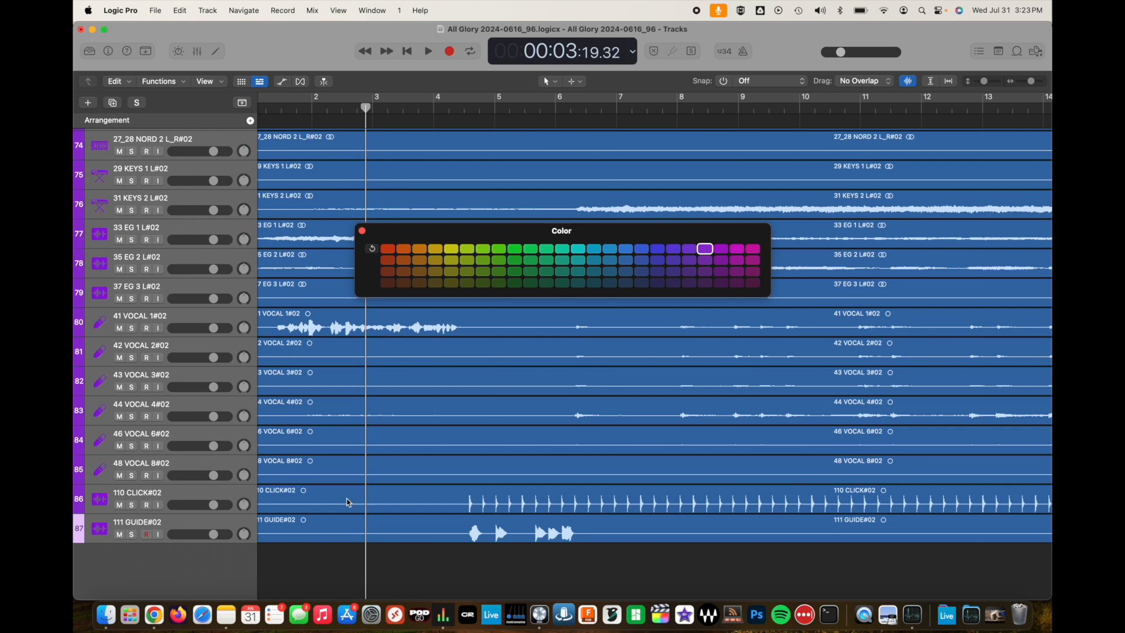
left_click(361, 232)
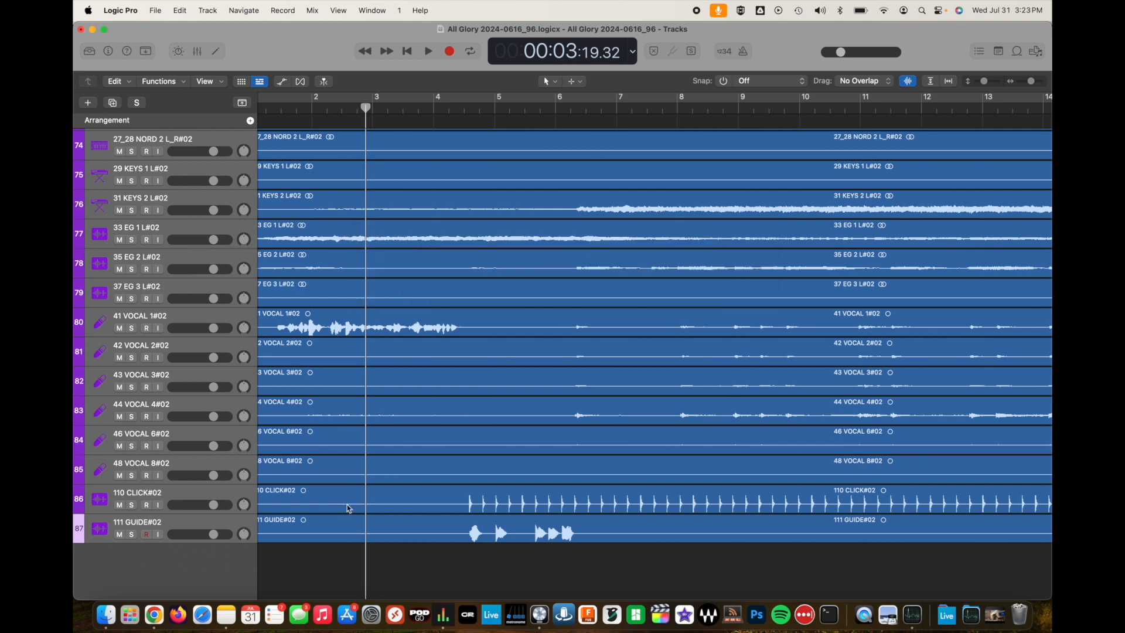
- Select the regions on all #02 take tracks and color them by their tracks
left_click(234, 527)
scroll(256, 466, "up", 3)
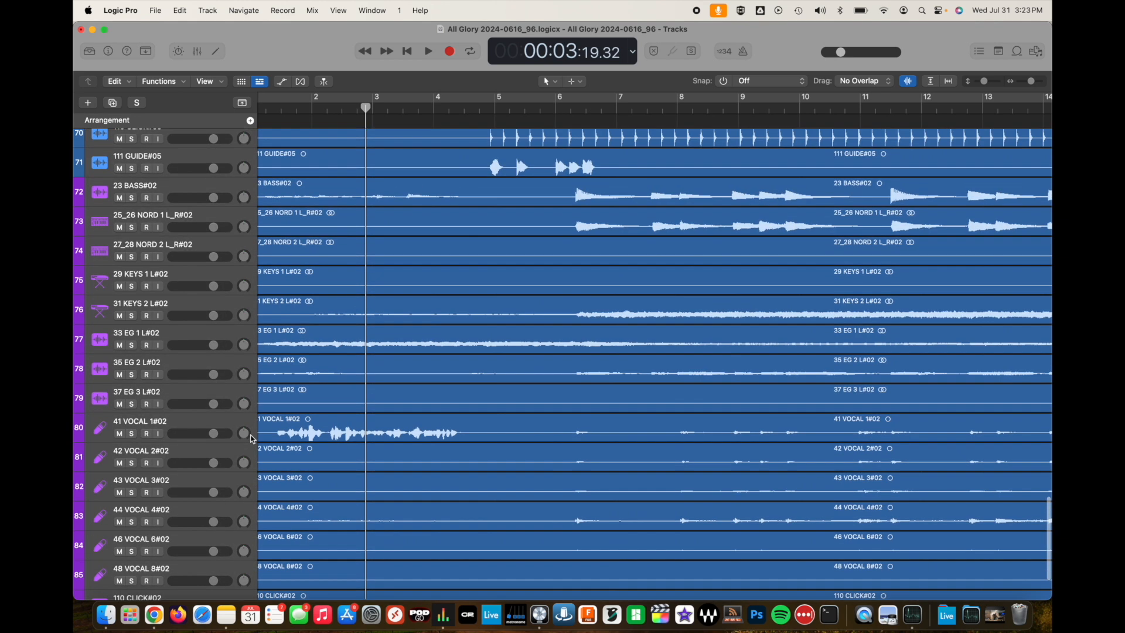
left_click(242, 248, "shift")
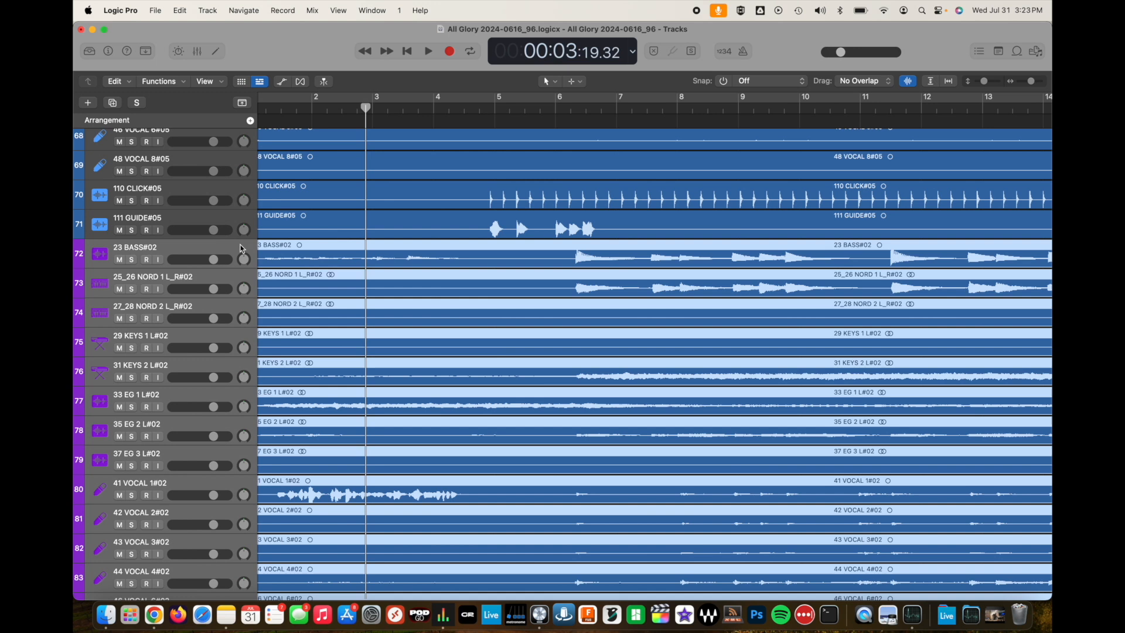
right_click(317, 250)
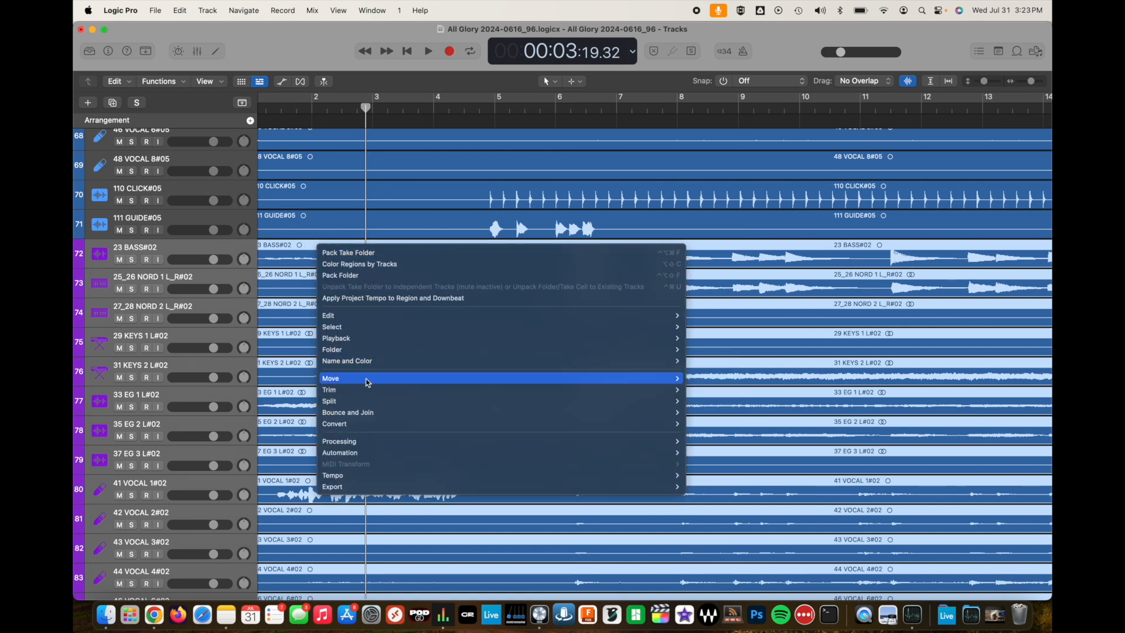
mouse_move(367, 383)
mouse_move(371, 364)
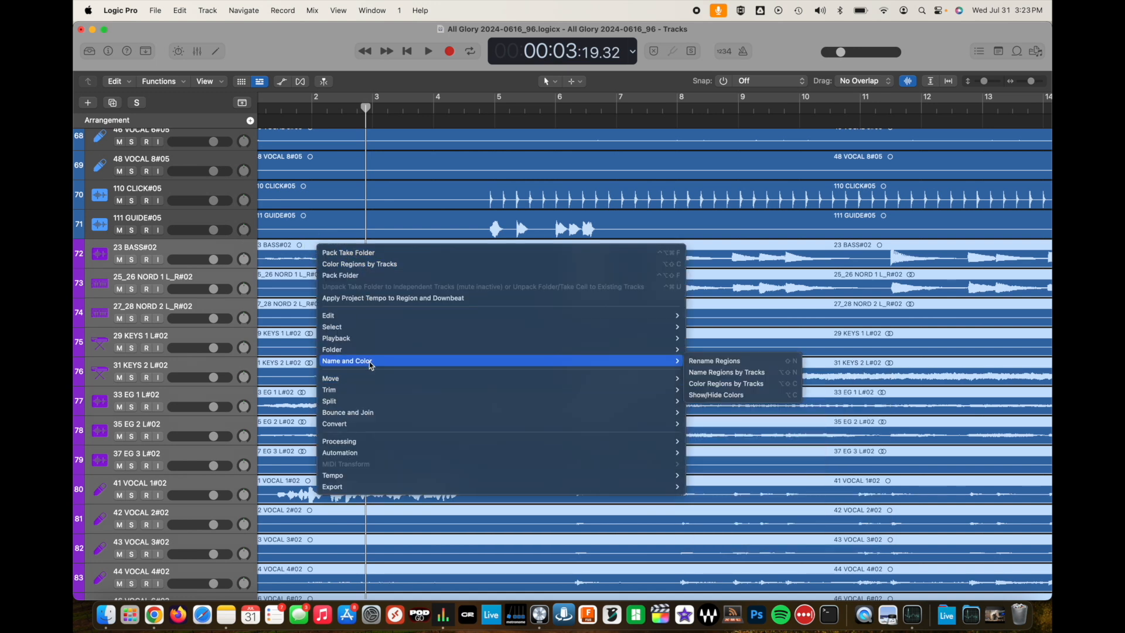
left_click(725, 384)
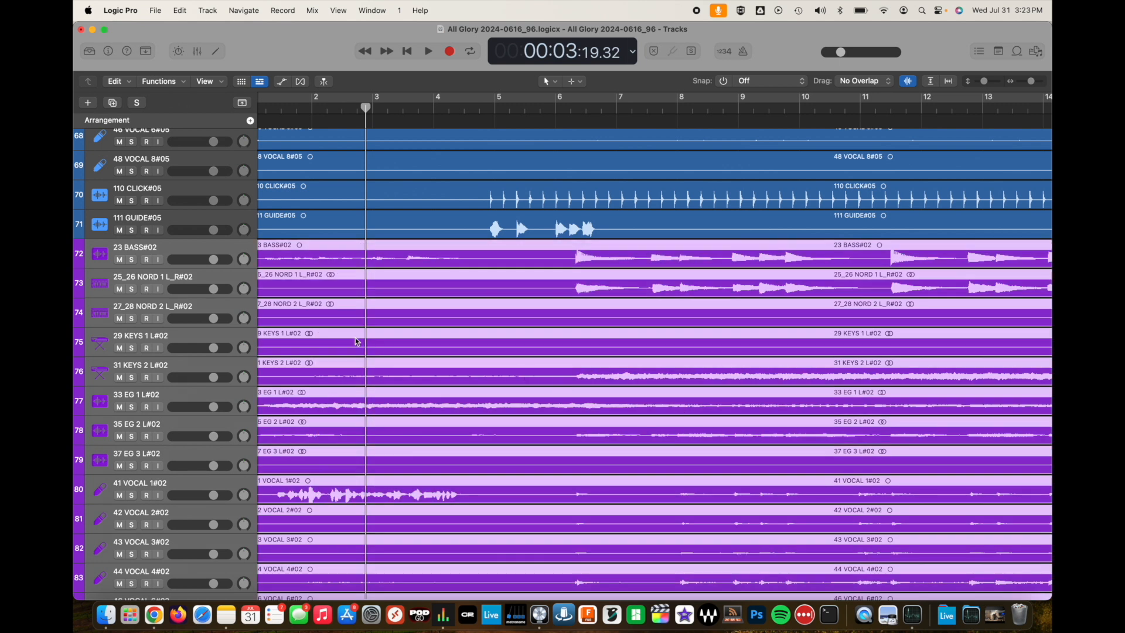
- Select all #05 take tracks from 23 BASS#05 to 111 GUIDE#05 and assign them a slightly darker purple than the #02 tracks
scroll(527, 376, "left", 2)
scroll(410, 352, "up", 3)
left_click(185, 281)
scroll(185, 281, "up", 15)
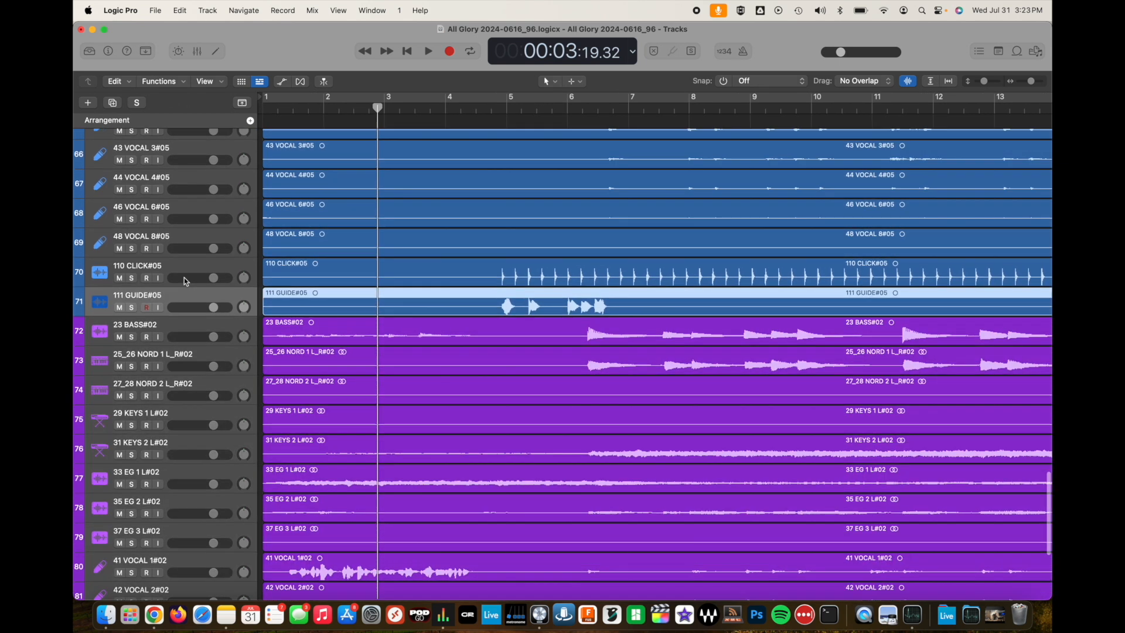
scroll(185, 280, "up", 1)
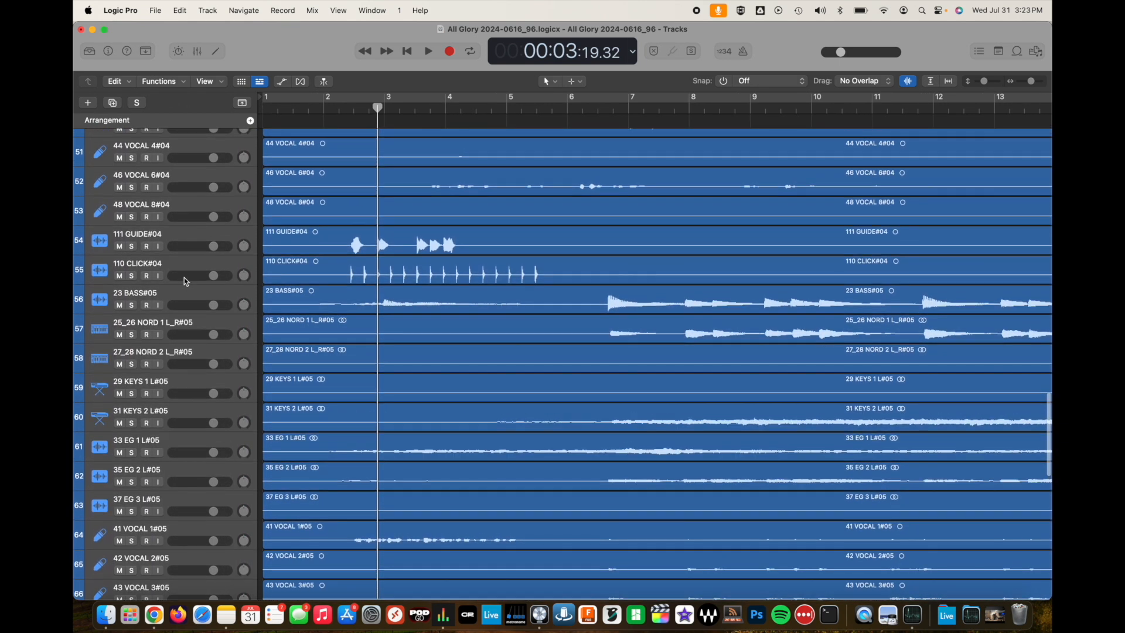
left_click(199, 306, "shift")
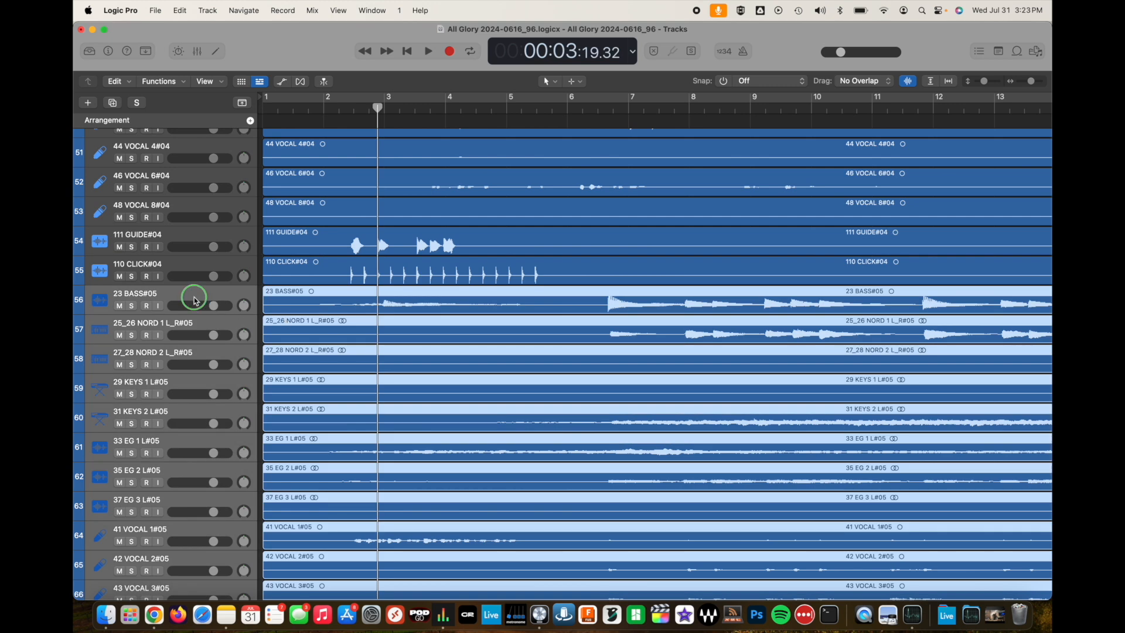
right_click(196, 301)
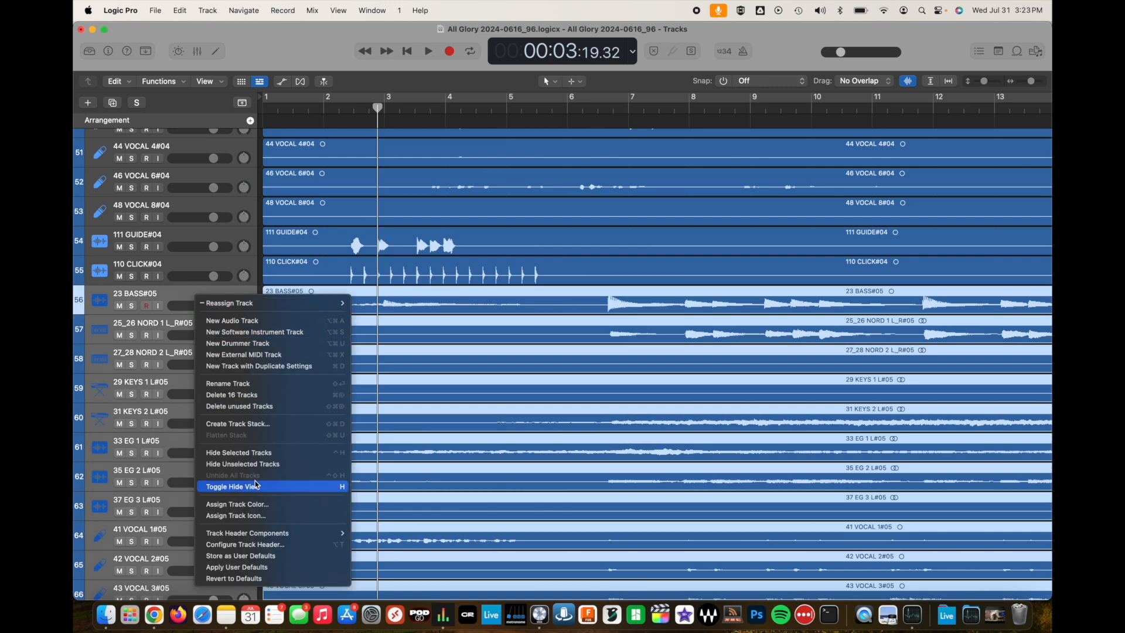
left_click(257, 505)
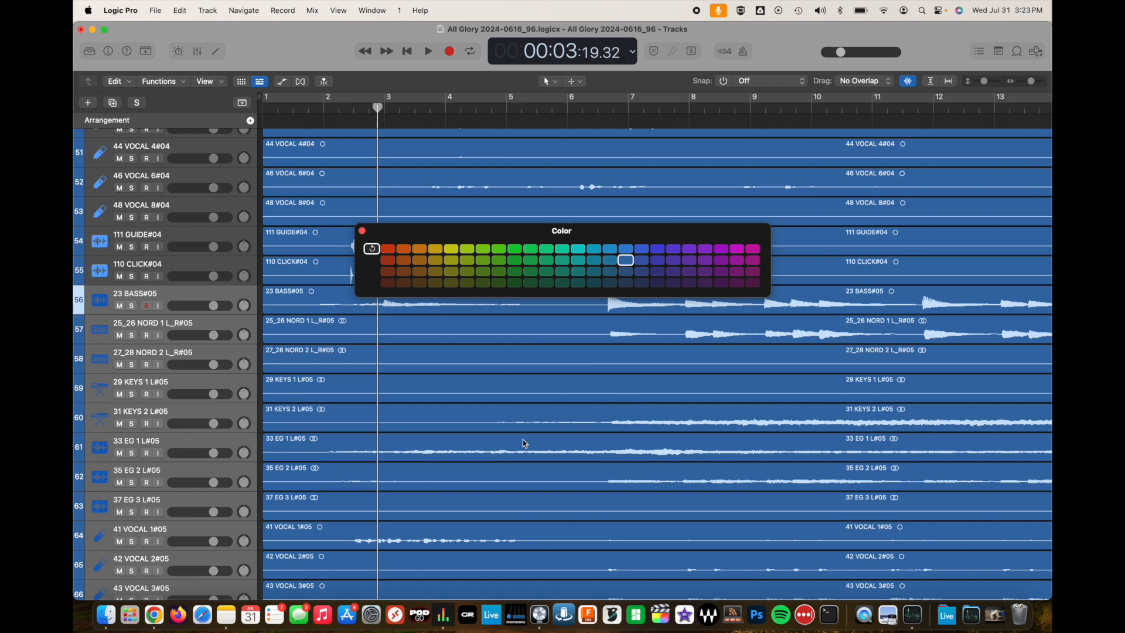
left_click(690, 260)
left_click(709, 259)
- Color the selected regions of the #05 takes by their tracks
scroll(381, 182, "down", 10)
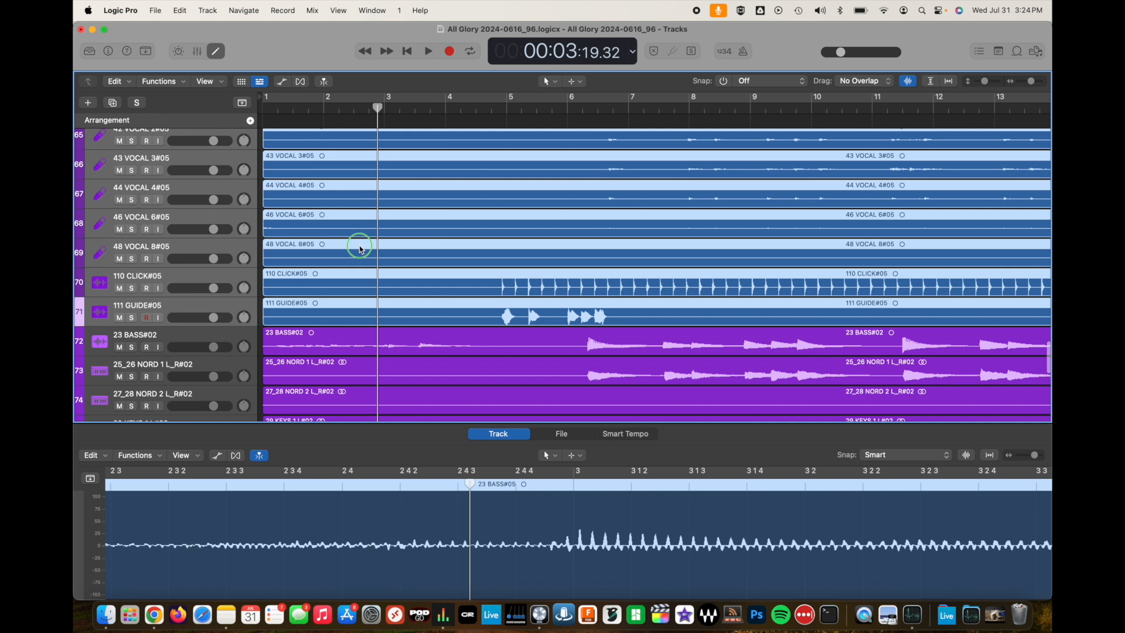
right_click(360, 250)
mouse_move(533, 360)
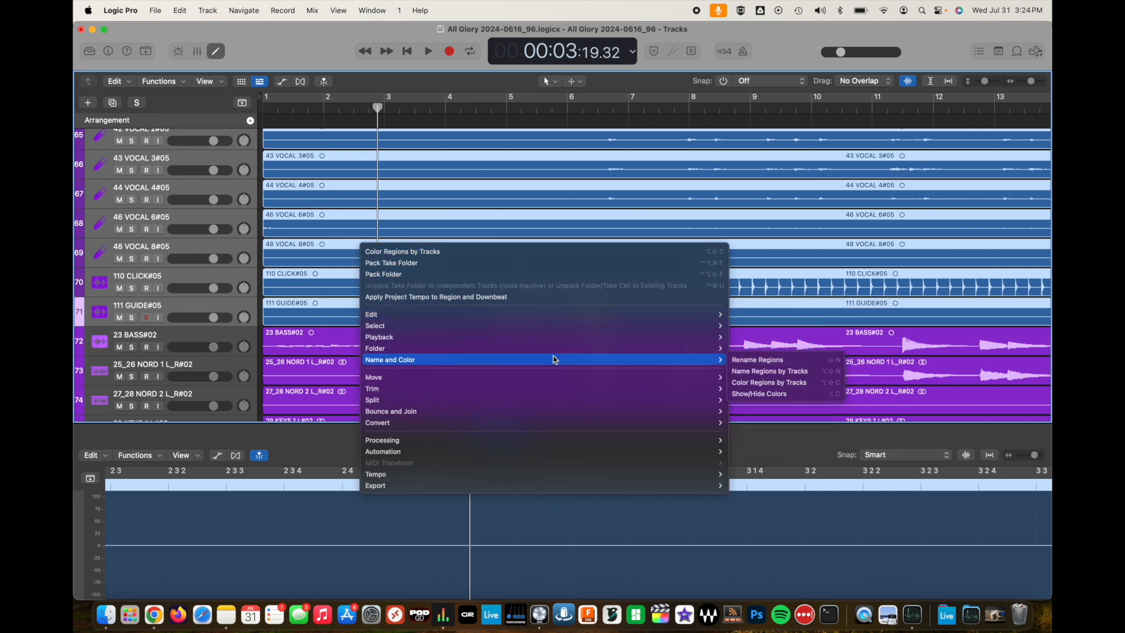
left_click(779, 386)
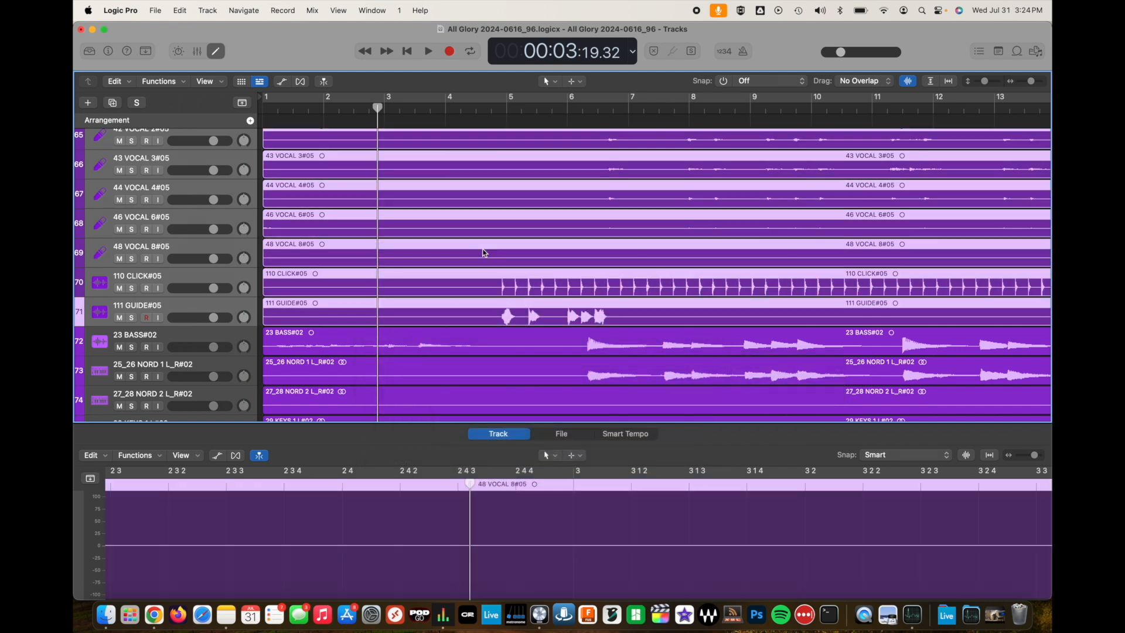
- Select all #04 take tracks from 23 BASS#04 to 110 CLICK#04 and assign them the darkest shade of purple
scroll(368, 326, "up", 10)
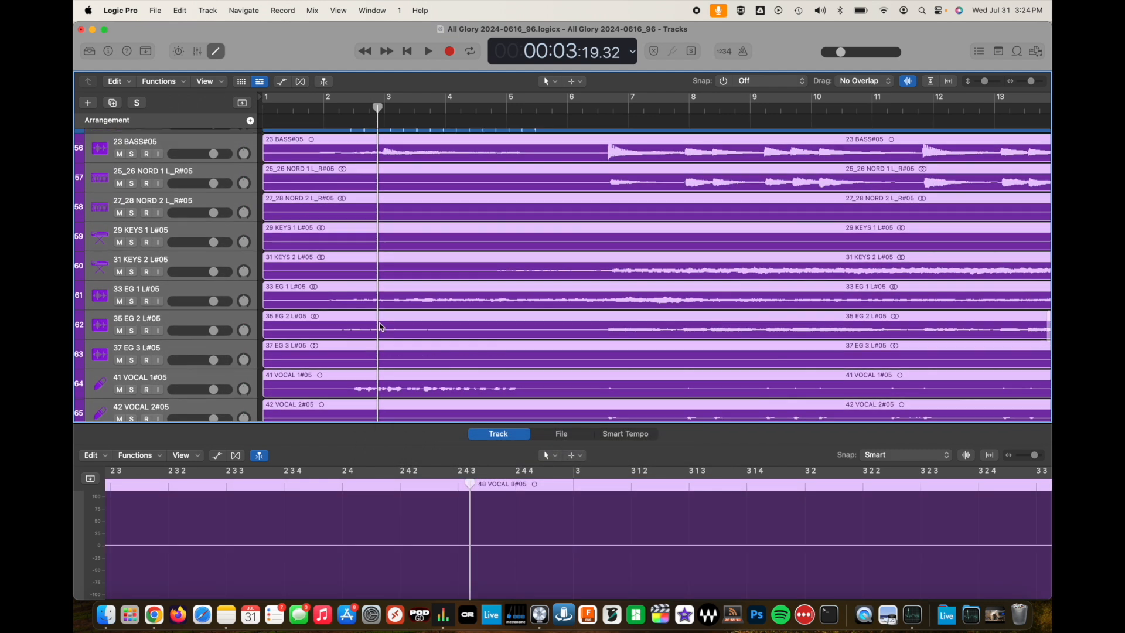
scroll(380, 327, "up", 4)
left_click(199, 225)
scroll(199, 225, "up", 3)
scroll(199, 225, "up", 8)
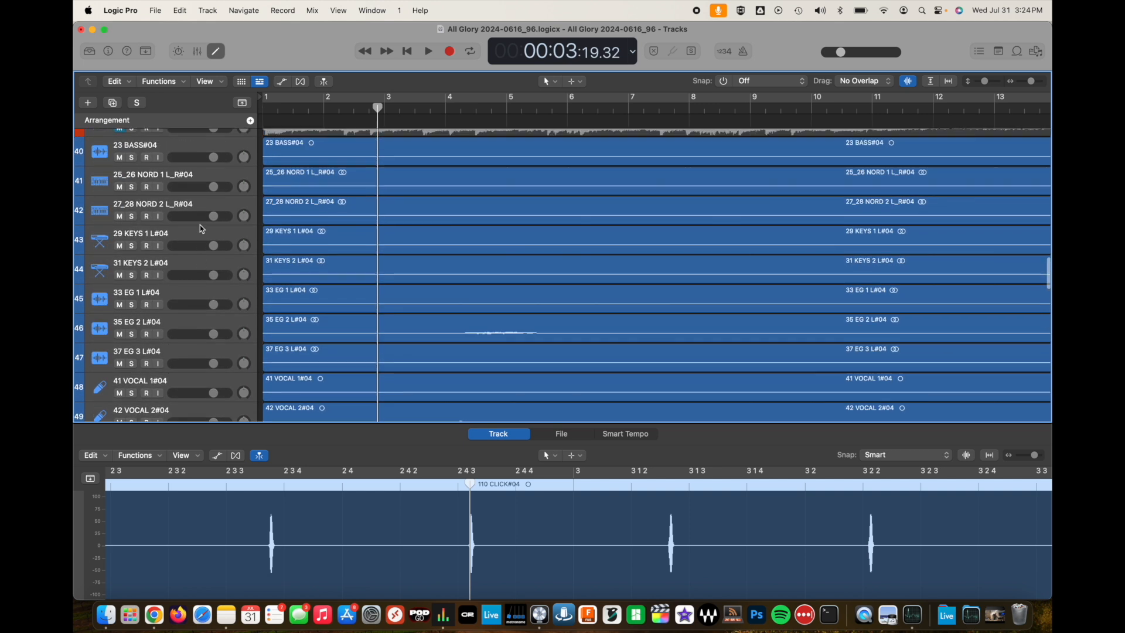
left_click(190, 187, "shift")
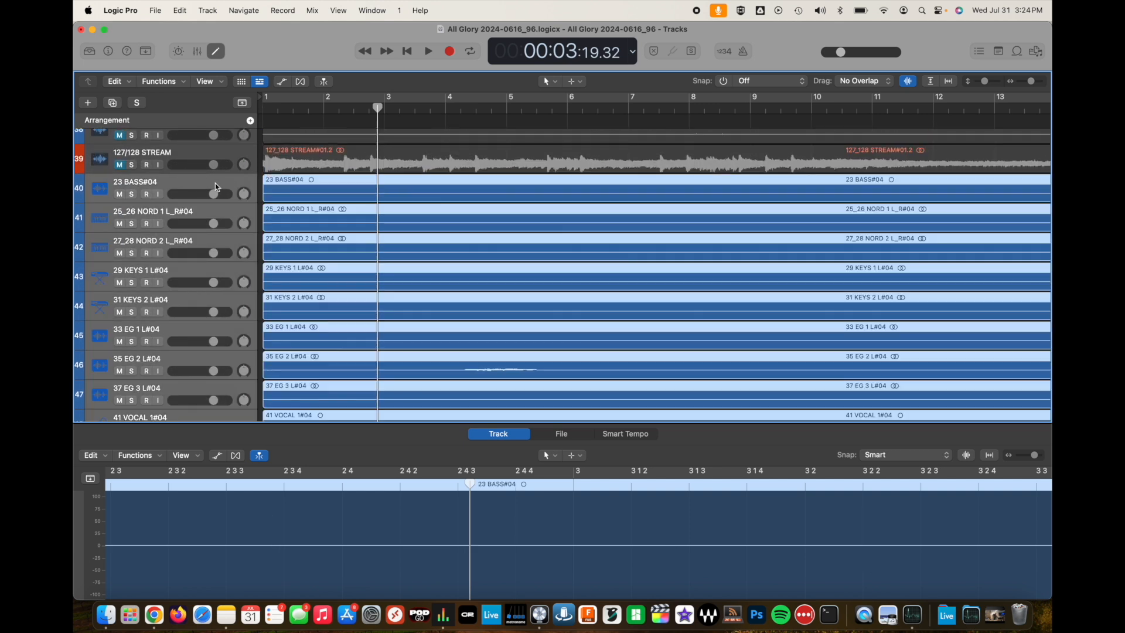
right_click(215, 186)
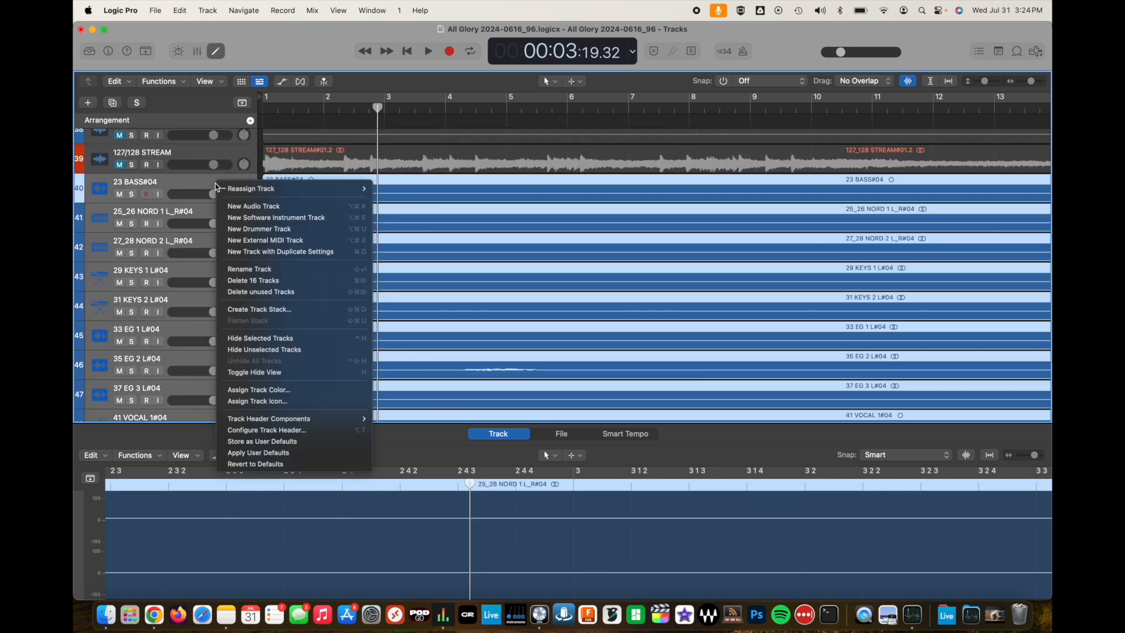
left_click(283, 391)
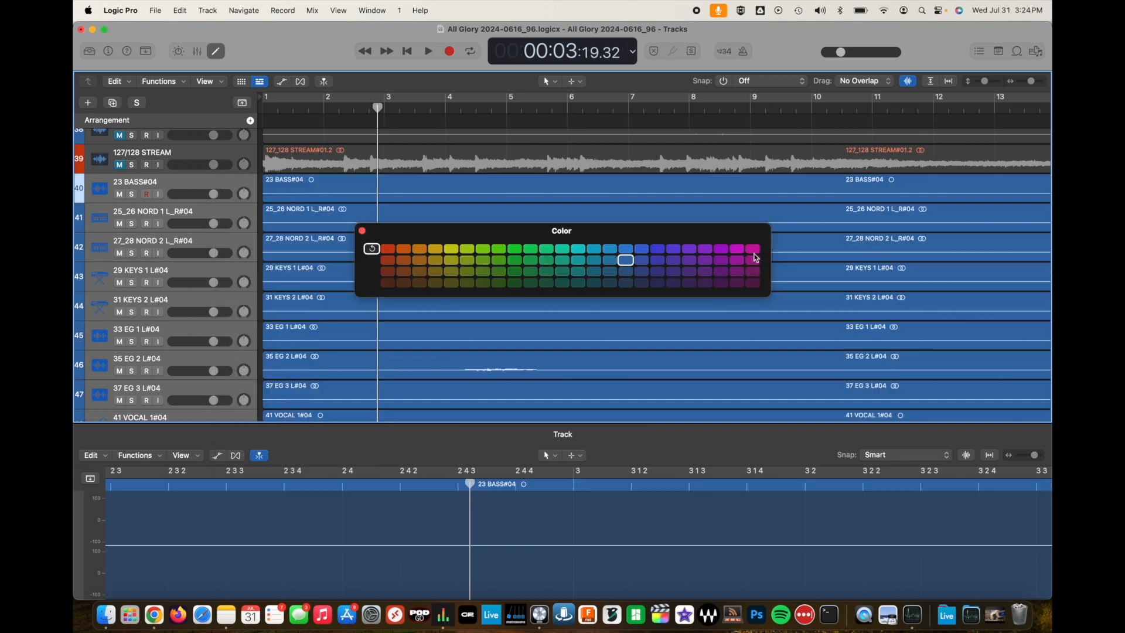
left_click(734, 261)
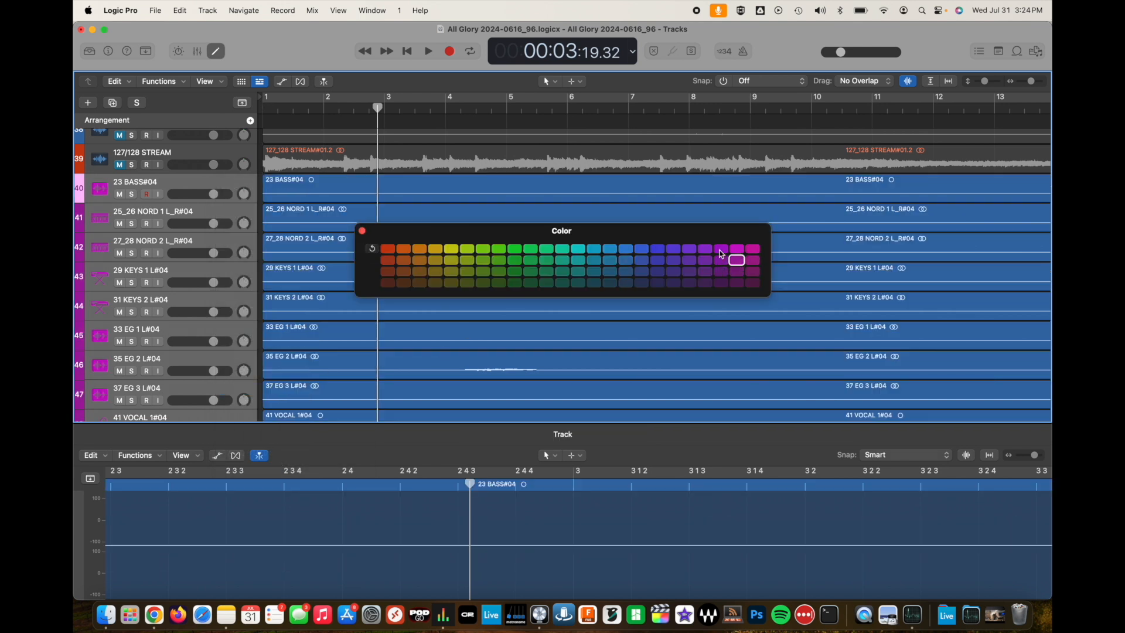
left_click(722, 284)
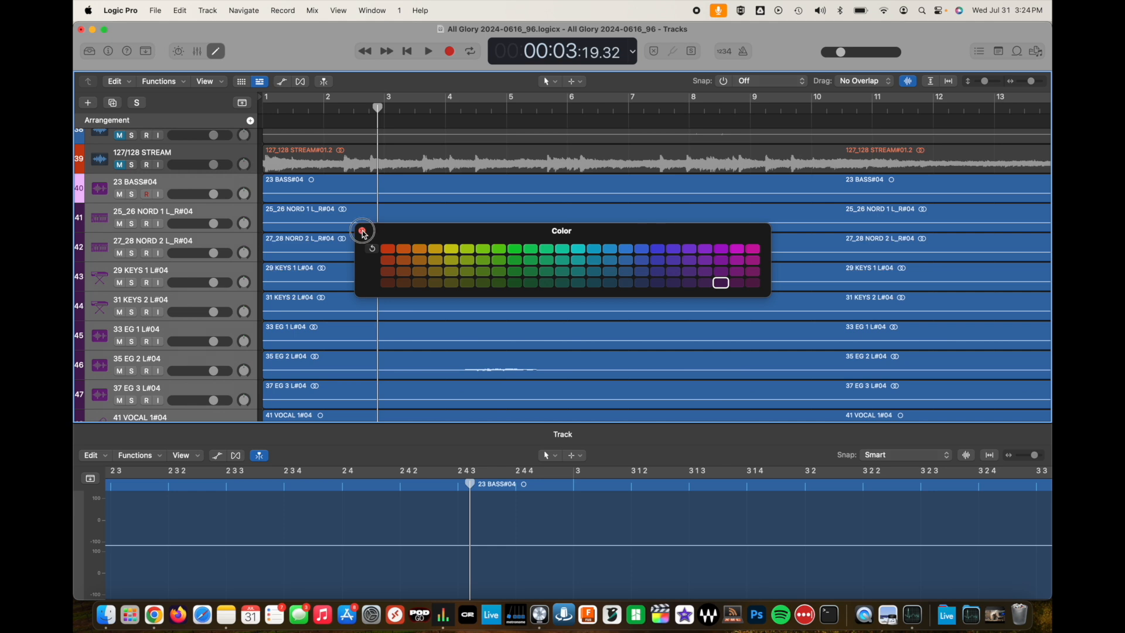
left_click(361, 231)
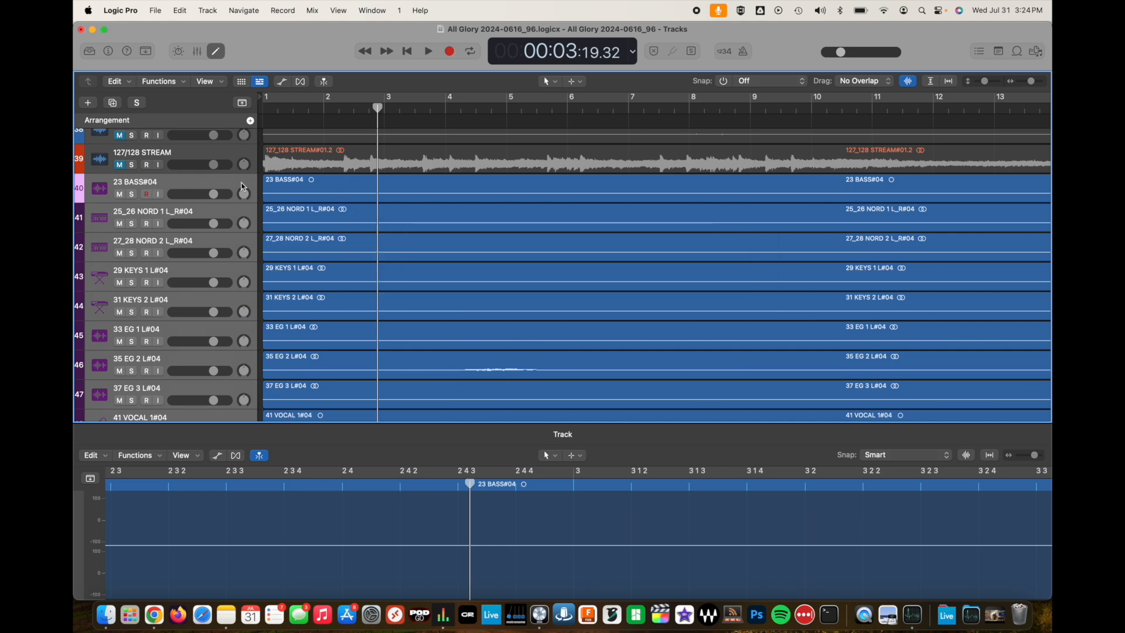
- Select the regions on all #04 take tracks from 23 BASS#04 to 110 CLICK#04 and color them by their tracks
left_click(347, 185)
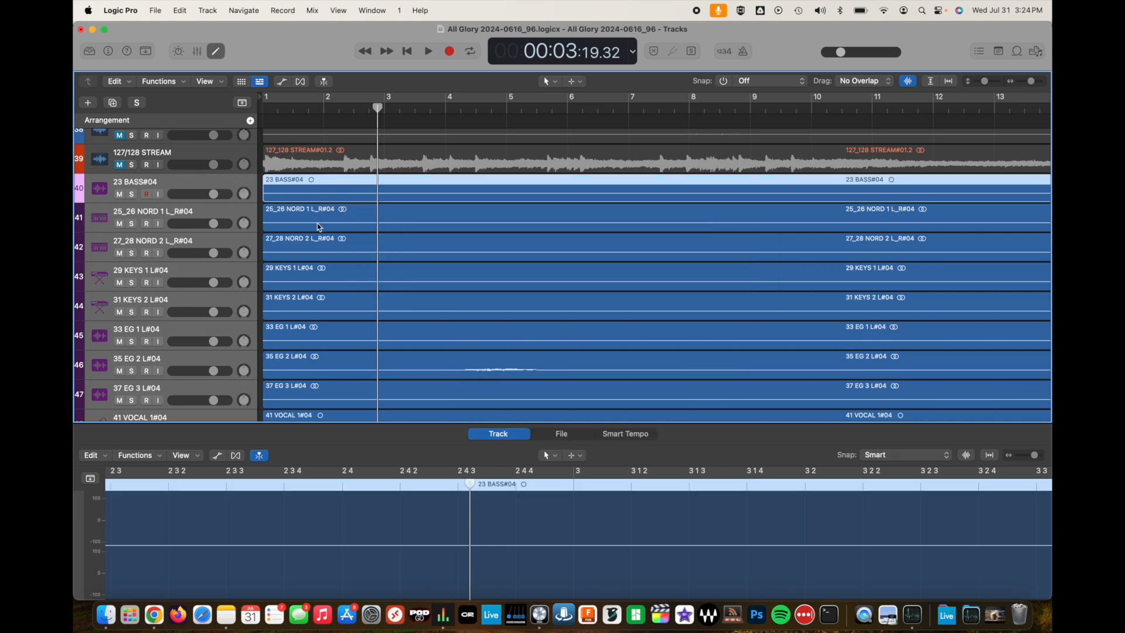
double_click(236, 197)
scroll(235, 198, "down", 15)
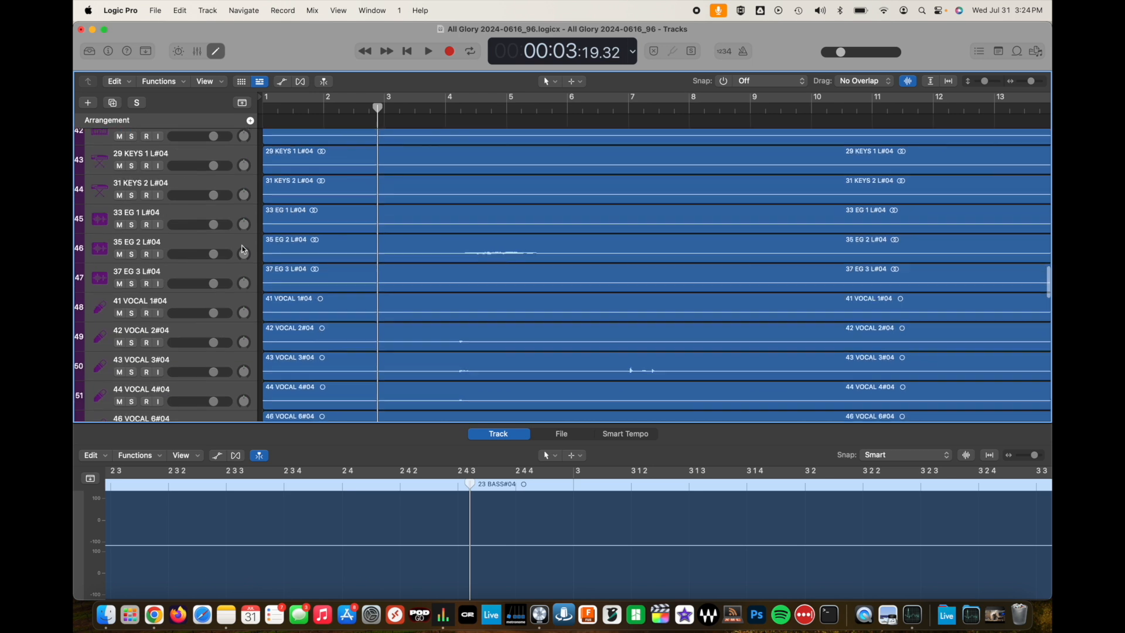
left_click(230, 292, "shift")
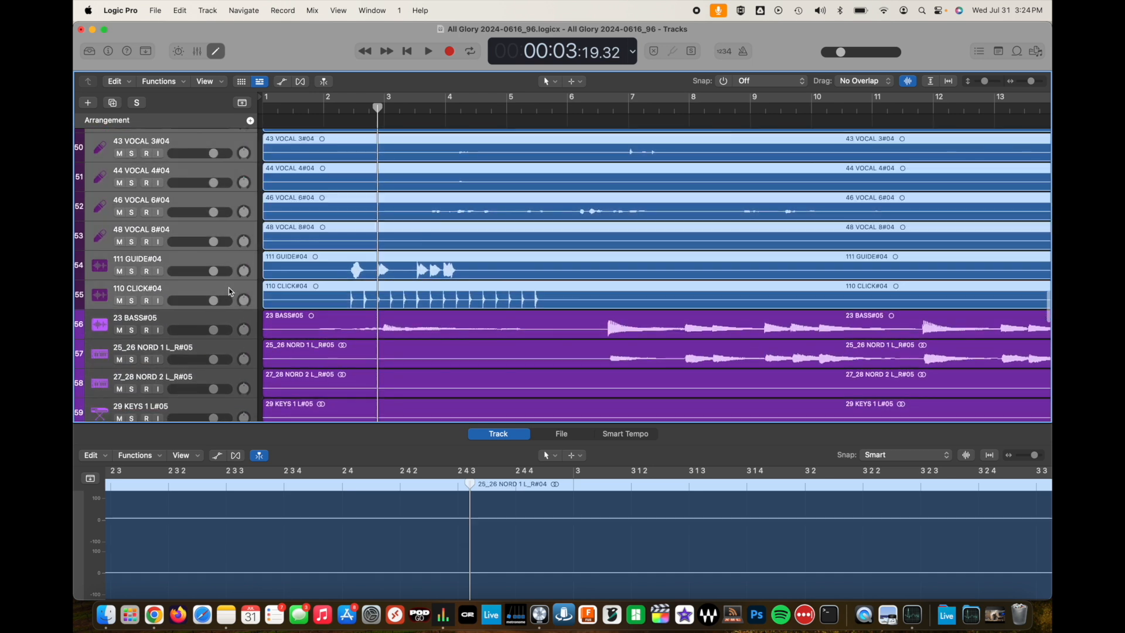
right_click(313, 289)
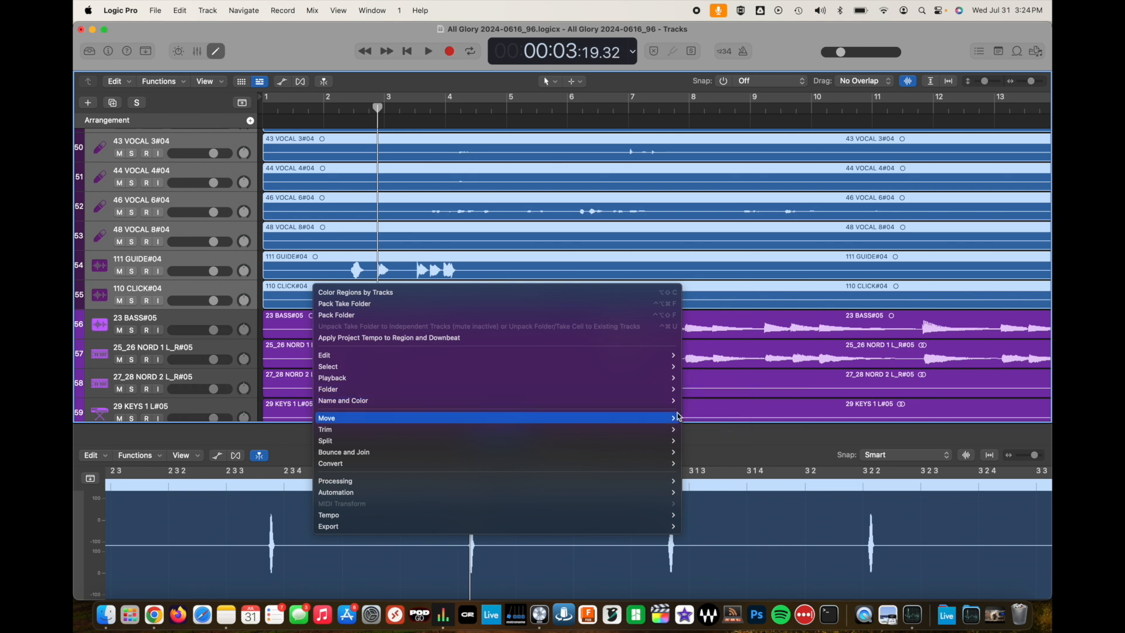
mouse_move(668, 400)
left_click(722, 425)
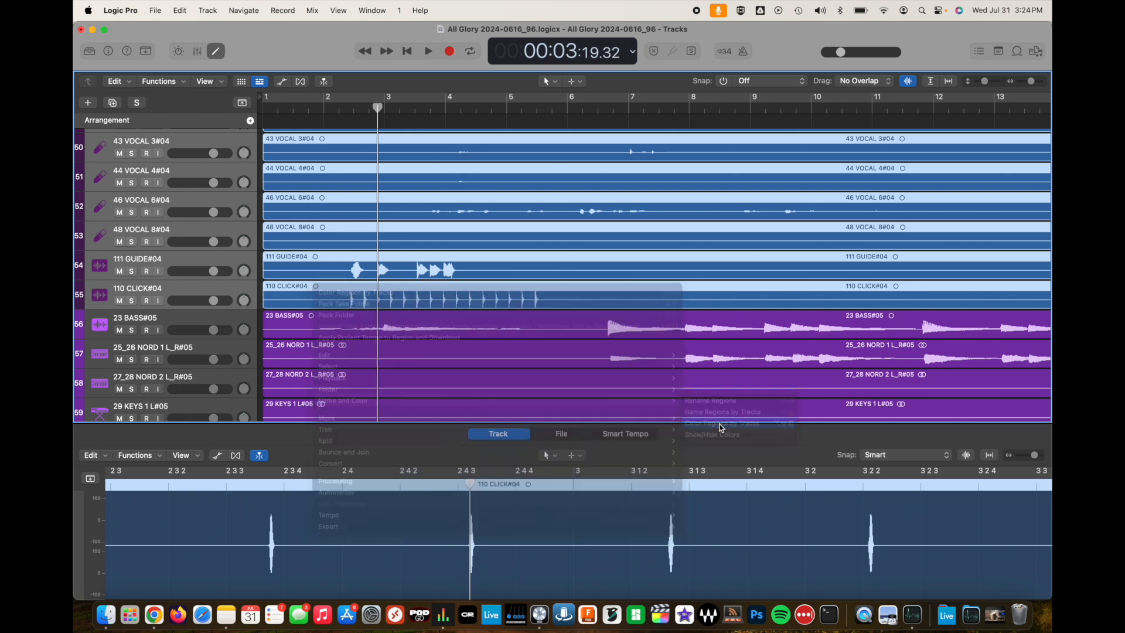
- Select all #02 take tracks from 23 BASS#02 to 111 GUIDE#02
scroll(464, 205, "down", 15)
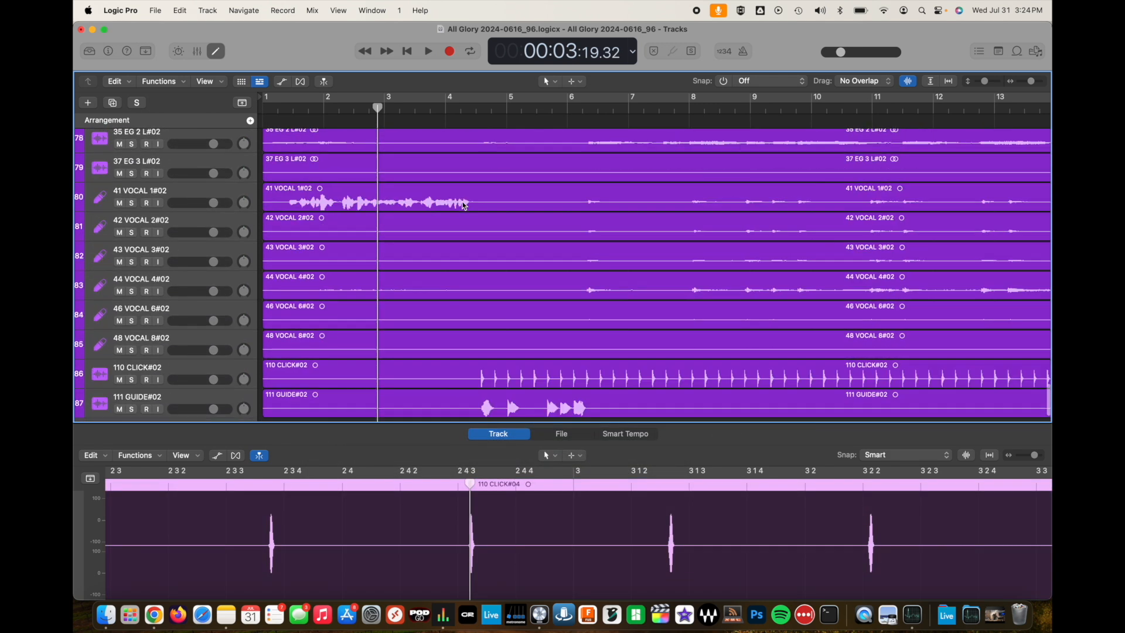
scroll(463, 205, "up", 5)
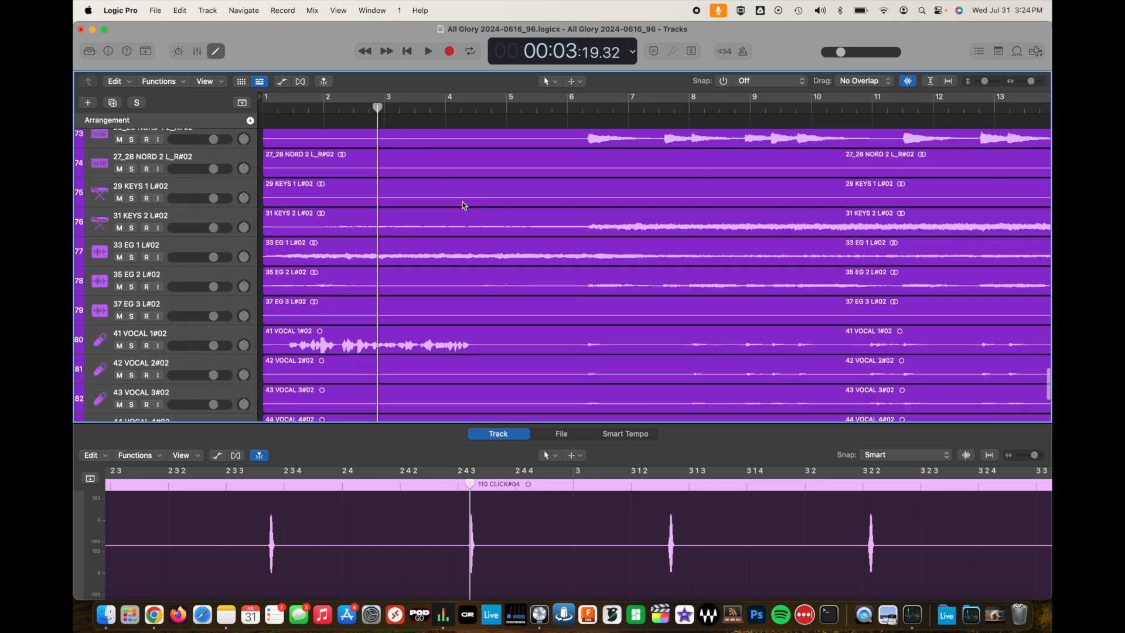
scroll(472, 269, "up", 3)
scroll(473, 268, "down", 2)
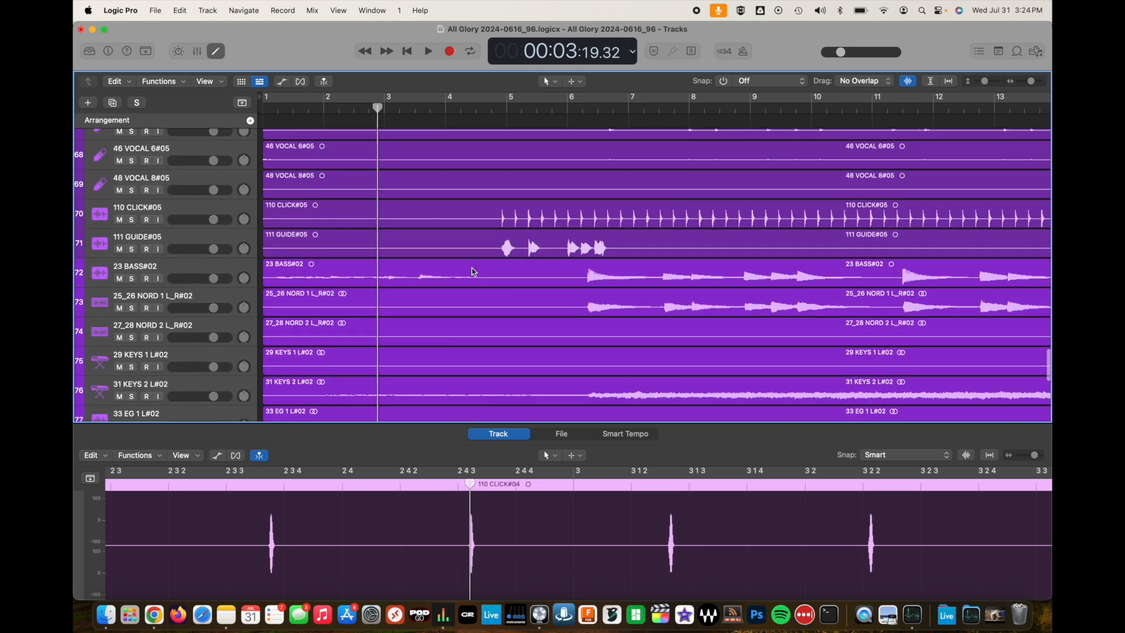
left_click(211, 251)
scroll(235, 303, "down", 10)
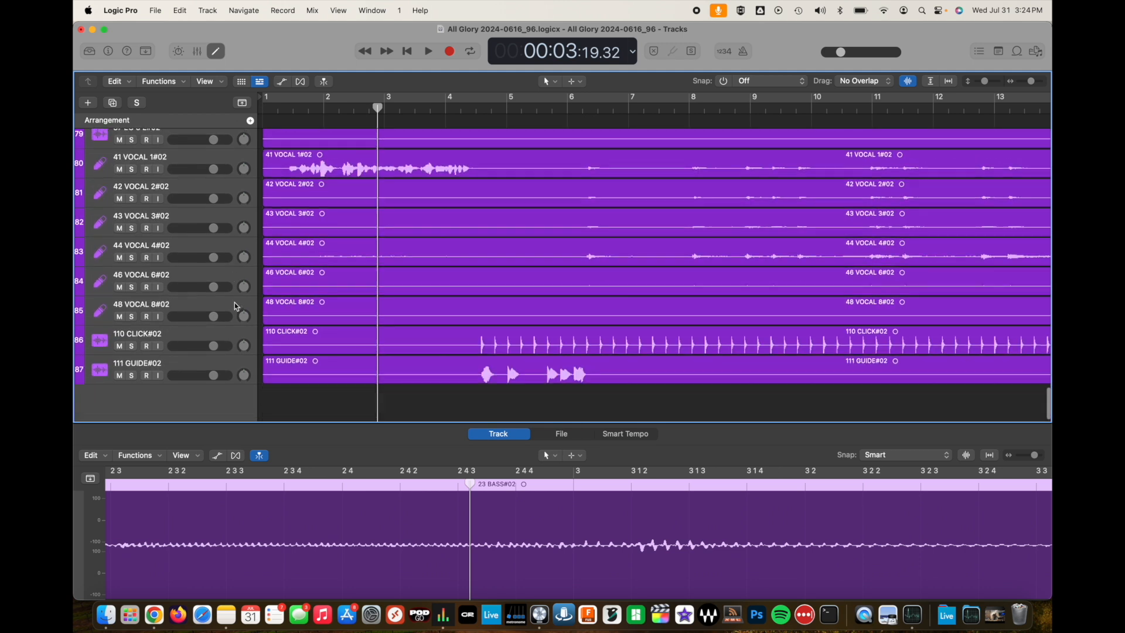
scroll(203, 343, "up", 10)
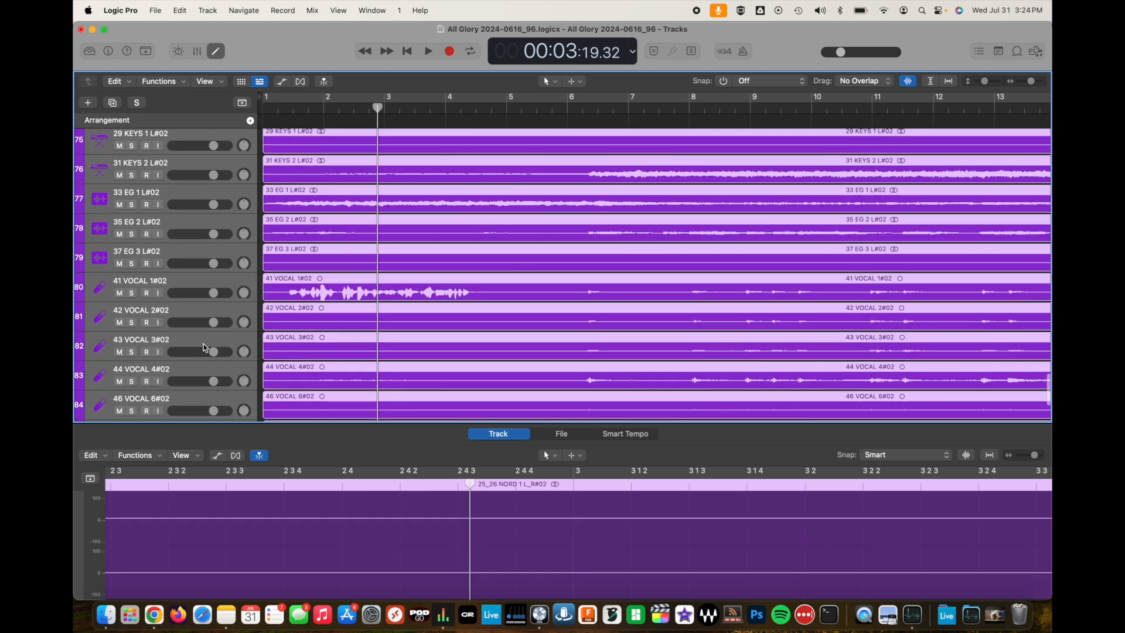
scroll(203, 344, "up", 2)
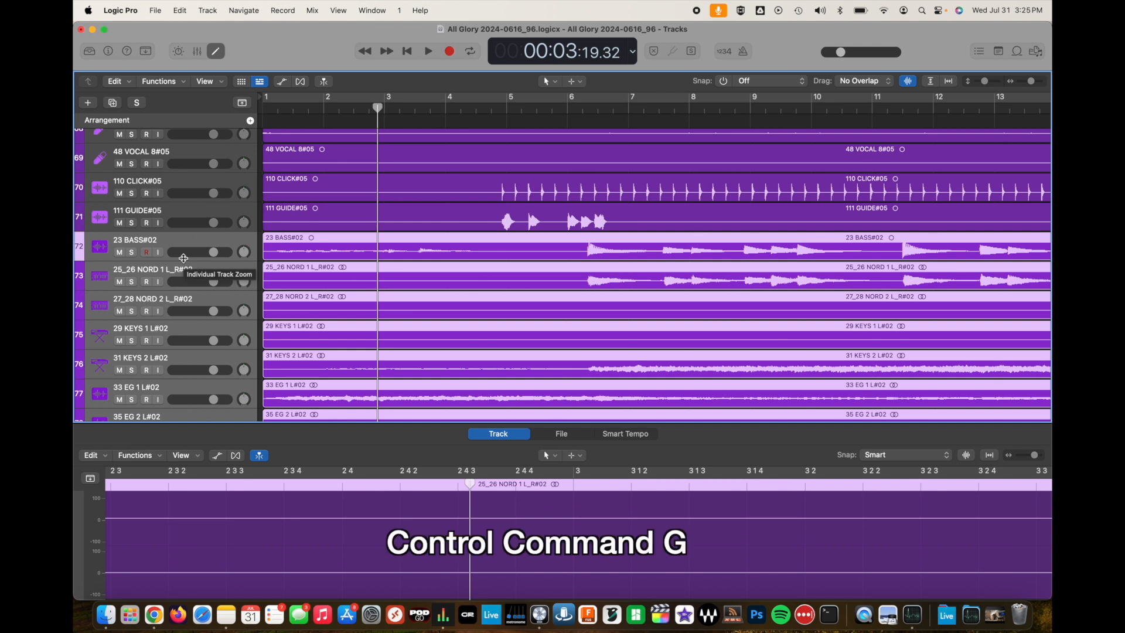
- Group the selected #02 tracks with Editing (Selection) and Quantize-Locked (Audio) enabled
key("ctrl+super+g")
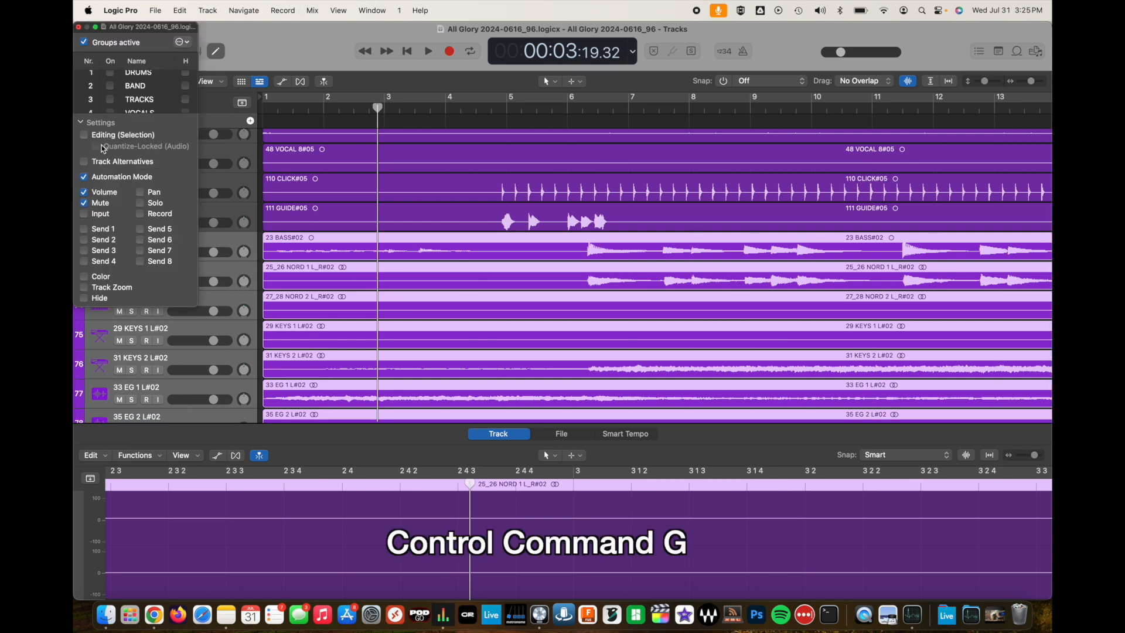
left_click(85, 136)
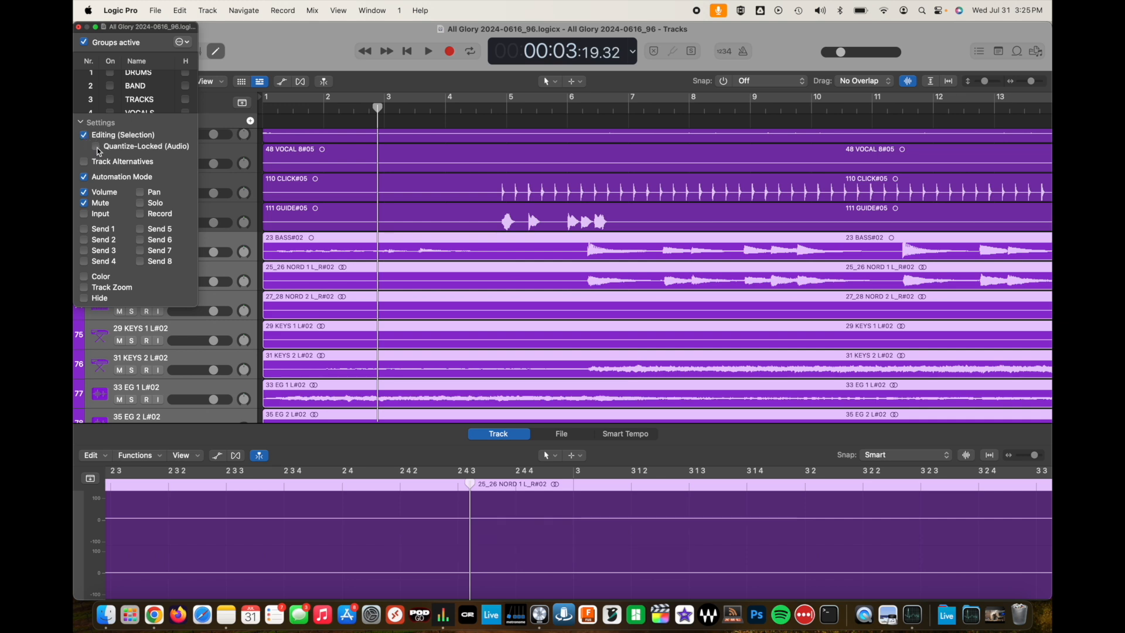
left_click(97, 147)
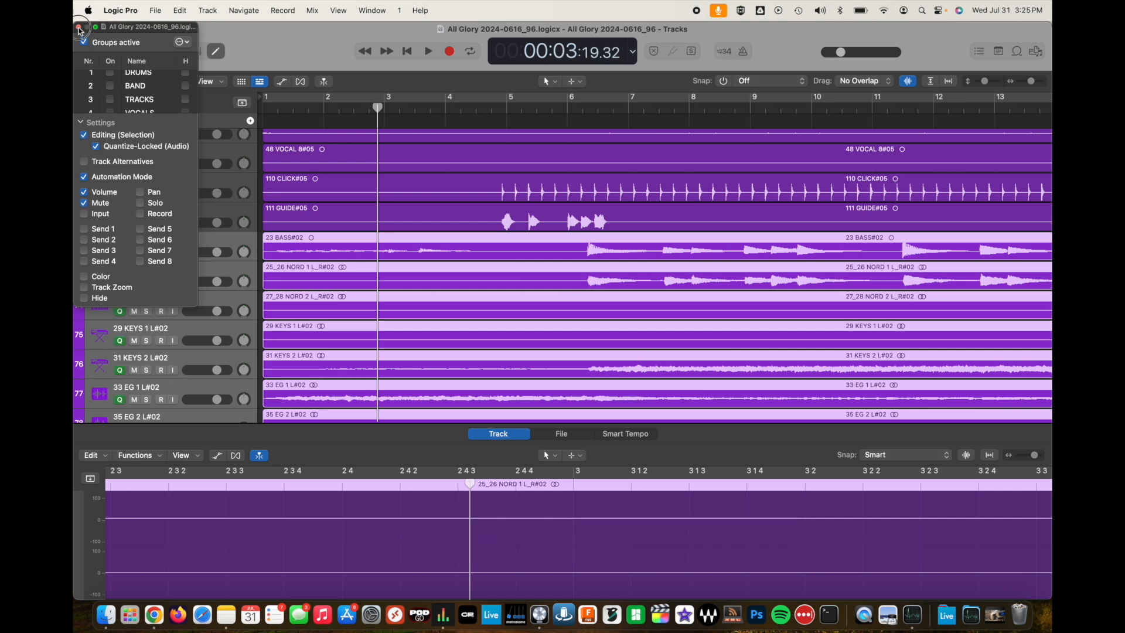
left_click(79, 28)
- Group all #05 take tracks from 23 BASS#05 to 111 GUIDE#05 with Editing (Selection) and Quantize-Locked (Audio) enabled
left_click(193, 211)
scroll(194, 210, "up", 13)
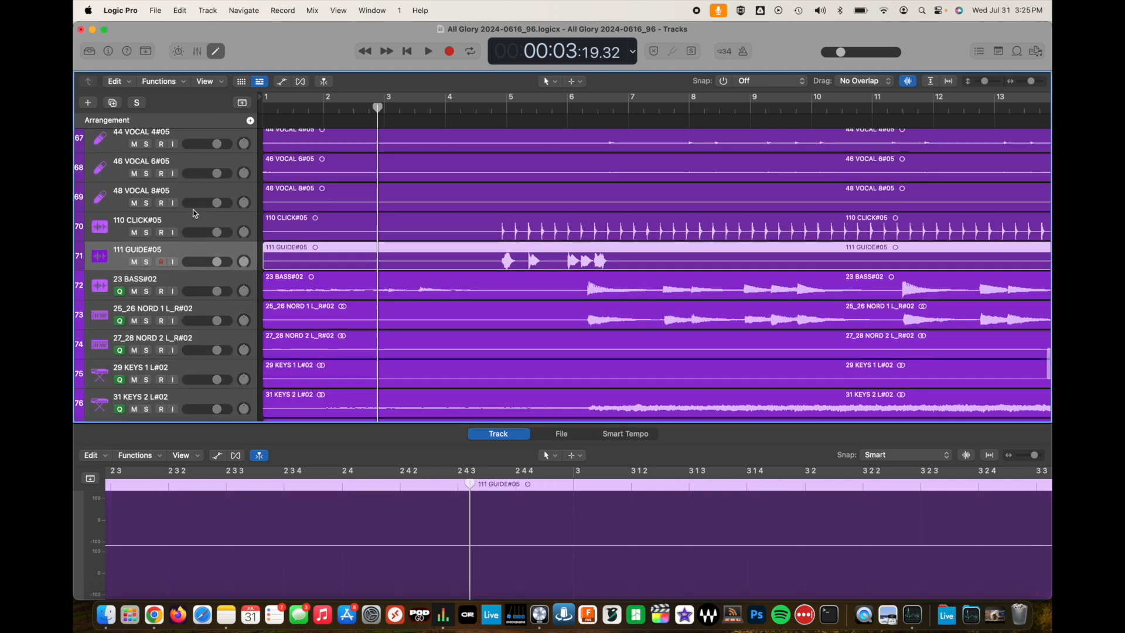
scroll(195, 213, "up", 4)
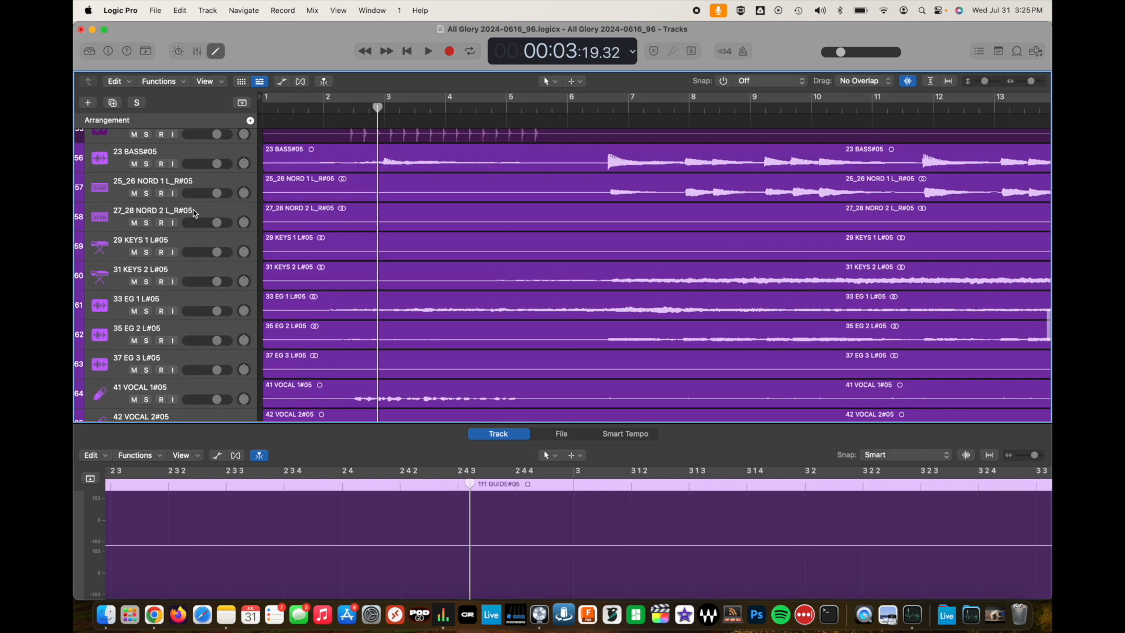
left_click(195, 238)
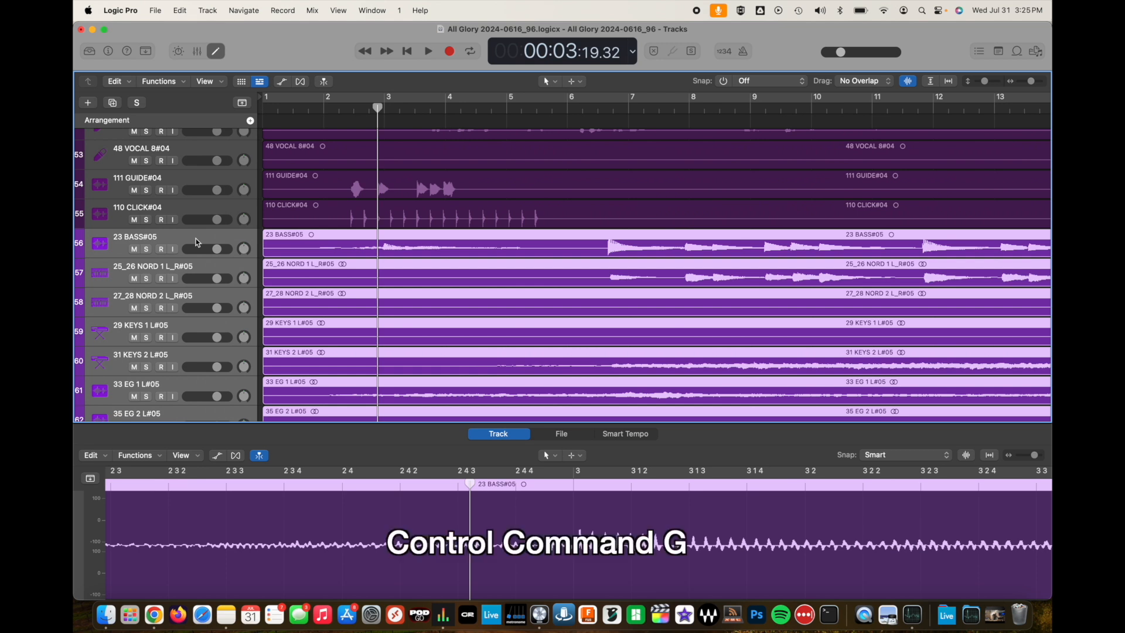
key("ctrl+super+g")
left_click(85, 136)
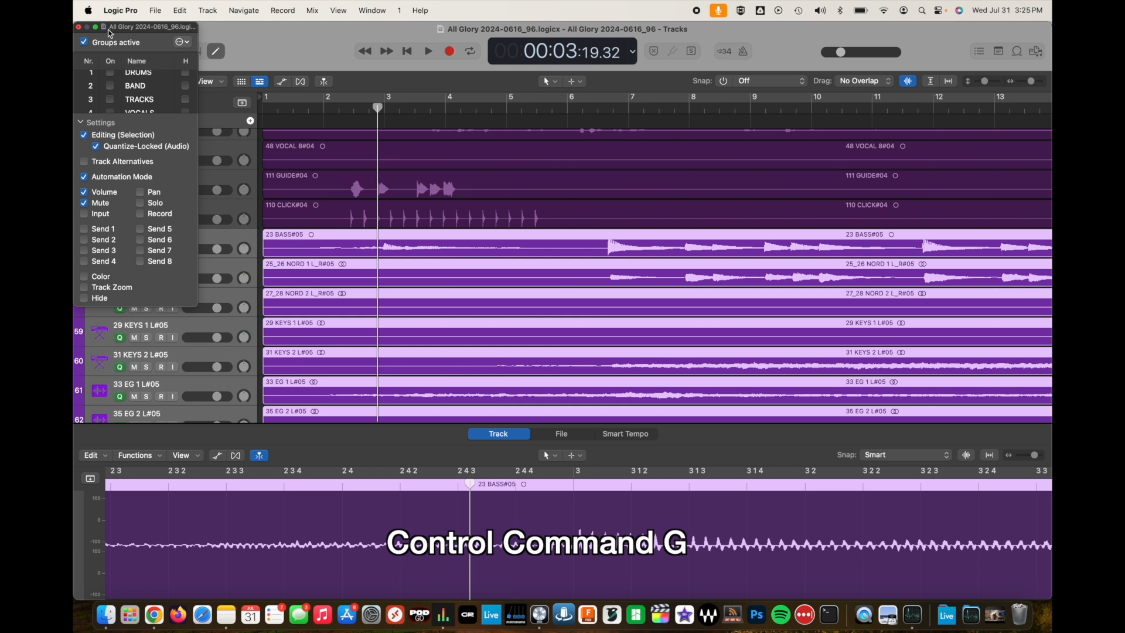
left_click(78, 27)
- Group all #04 take tracks from 23 BASS#04 to 110 CLICK#04 with Editing (Selection) and Quantize-Locked (Audio) enabled
left_click(184, 210)
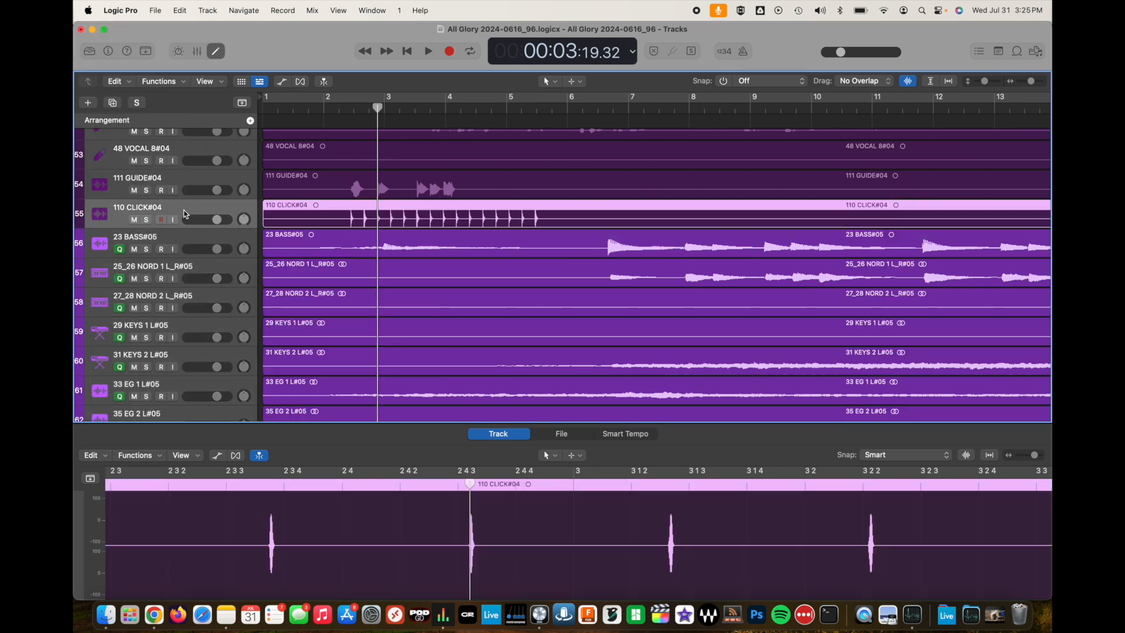
scroll(184, 213, "up", 3)
scroll(184, 214, "up", 10)
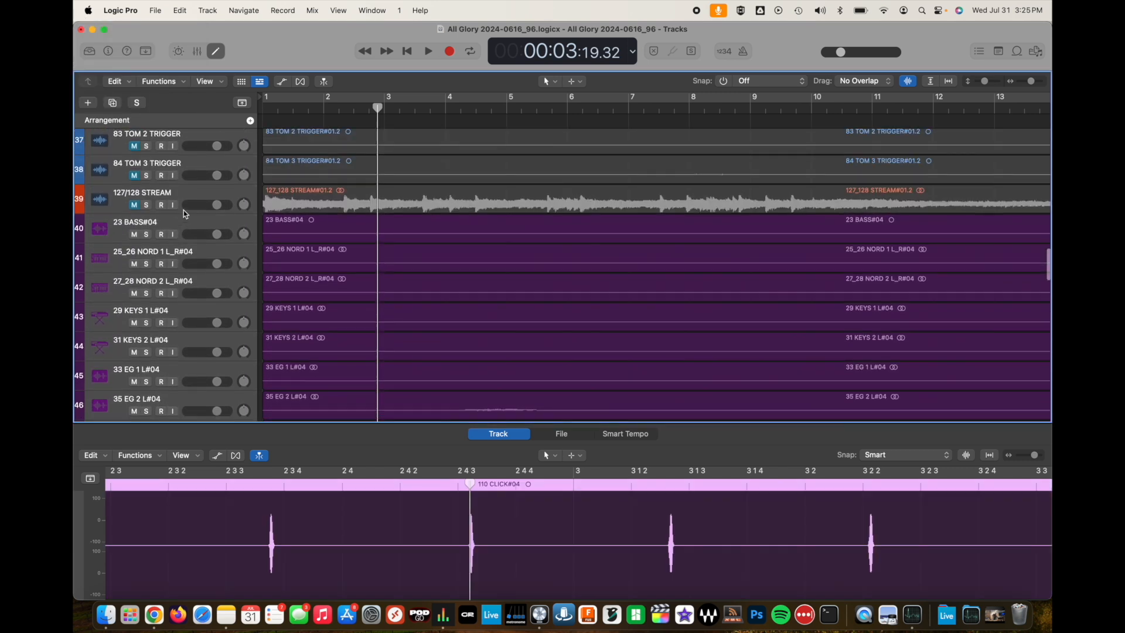
left_click(195, 261)
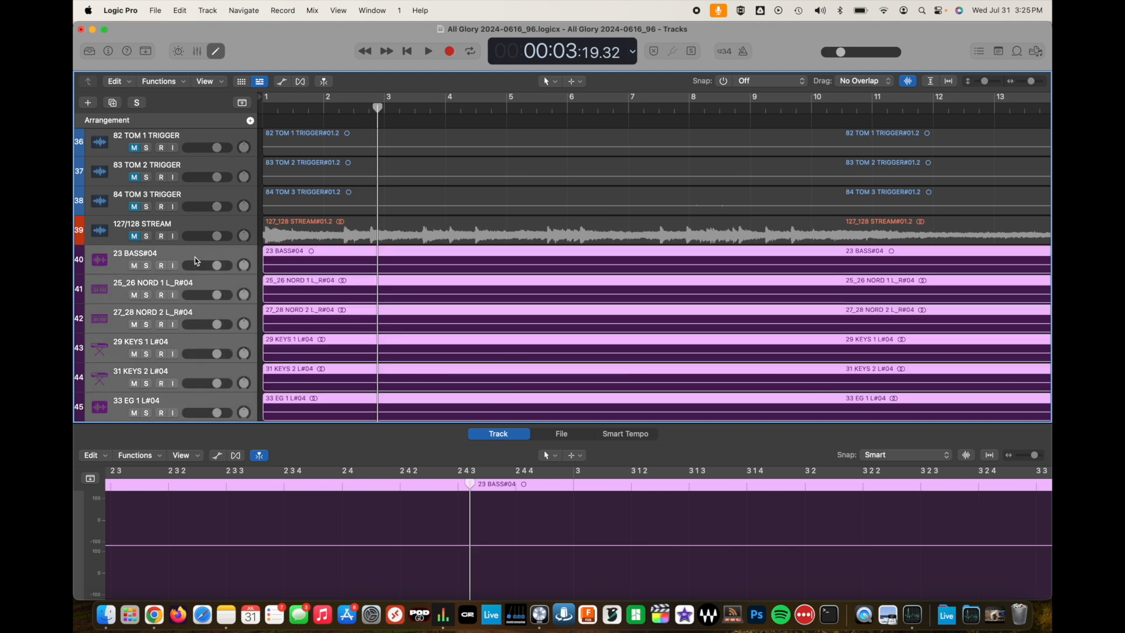
key("ctrl+super+g")
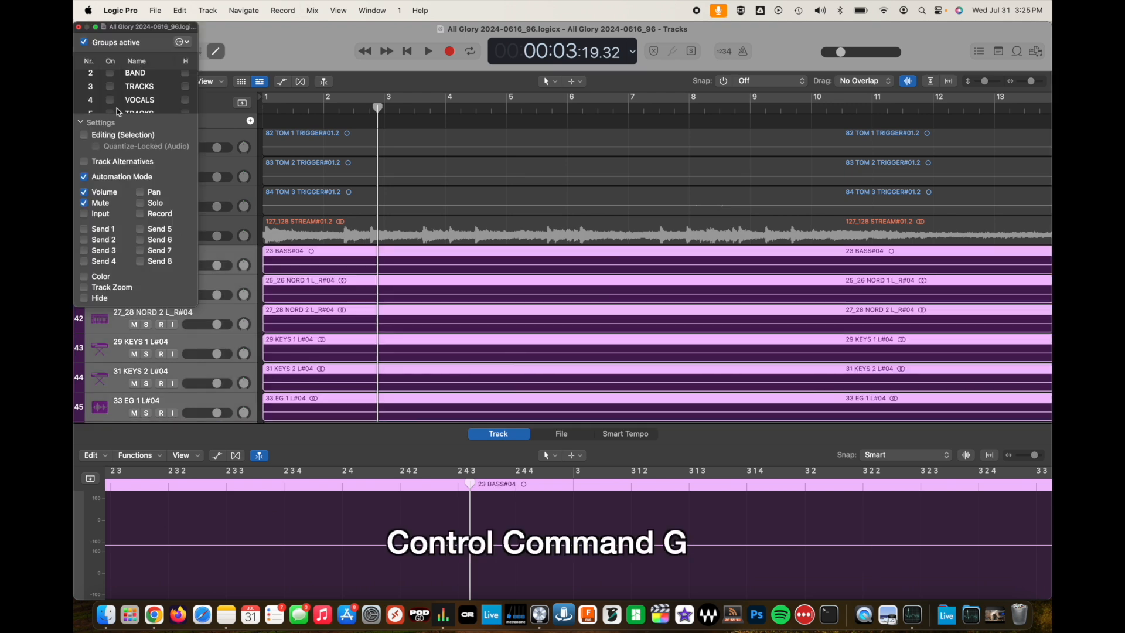
left_click(85, 135)
left_click(97, 145)
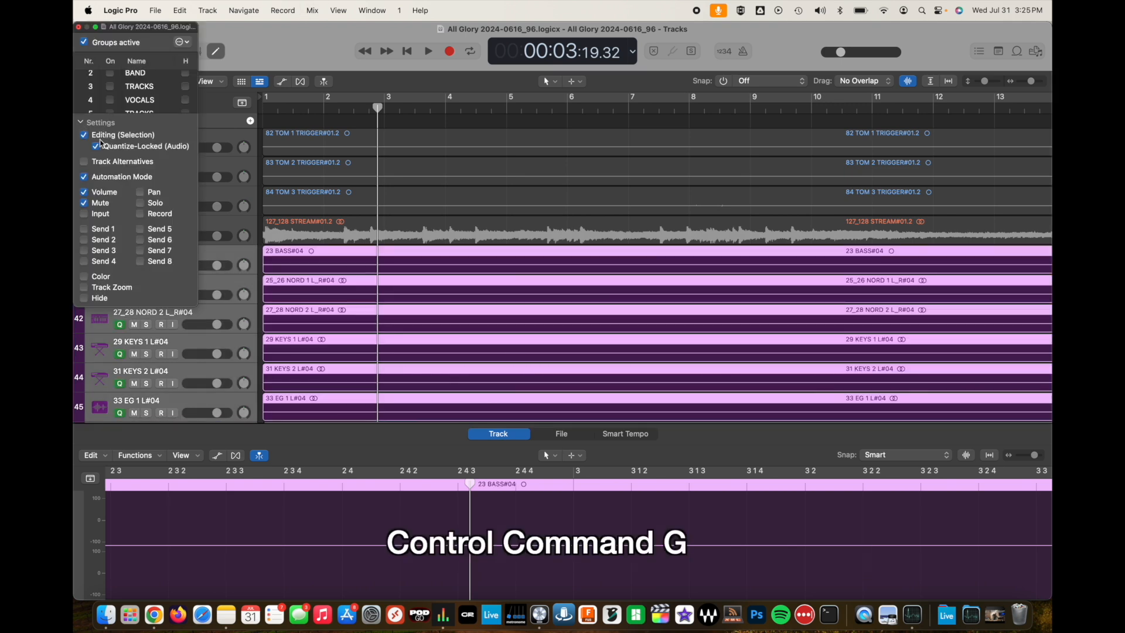
left_click(79, 27)
- Select the 31 KEYS 2 L#02 track so that the regions of the whole #02 group are selected
scroll(283, 318, "down", 10)
scroll(283, 318, "down", 15)
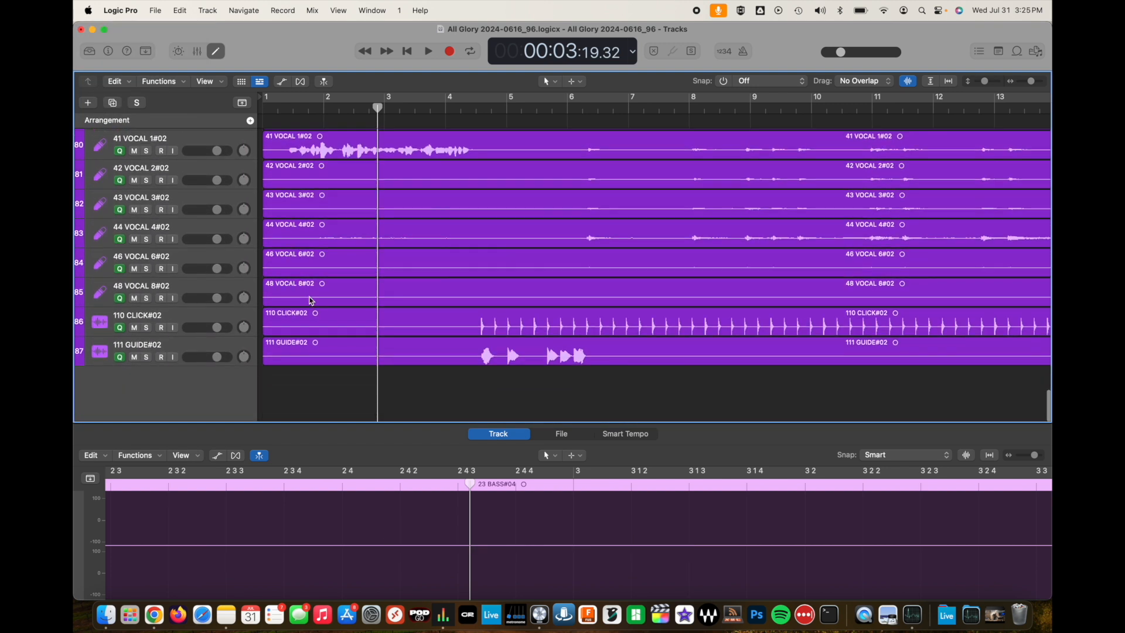
scroll(286, 204, "up", 5)
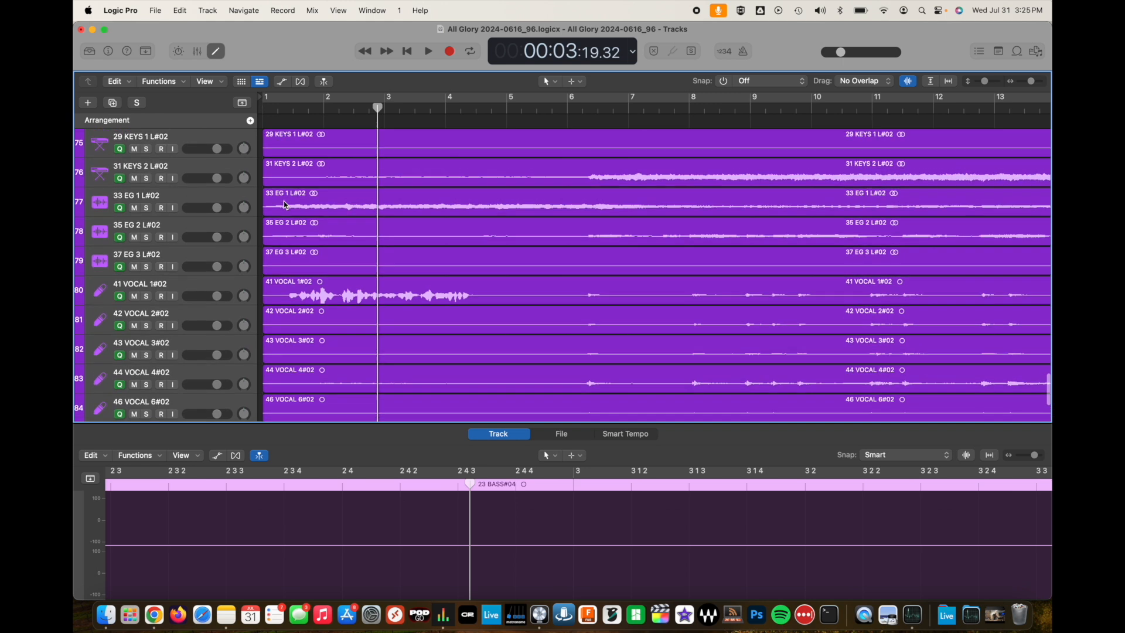
left_click(218, 172)
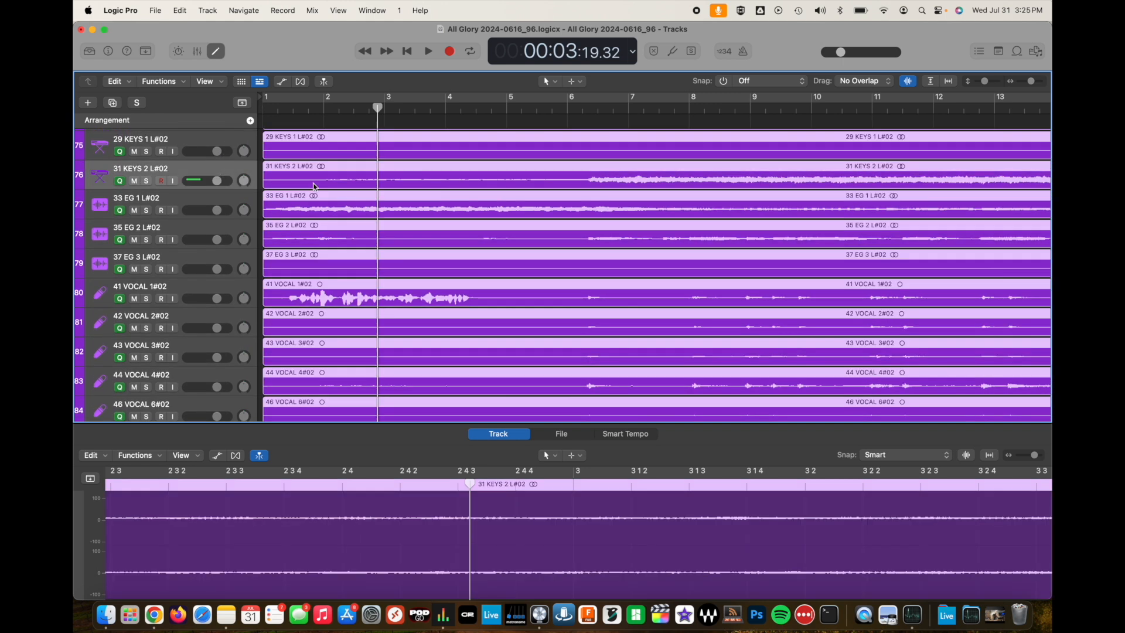
scroll(390, 262, "down", 5)
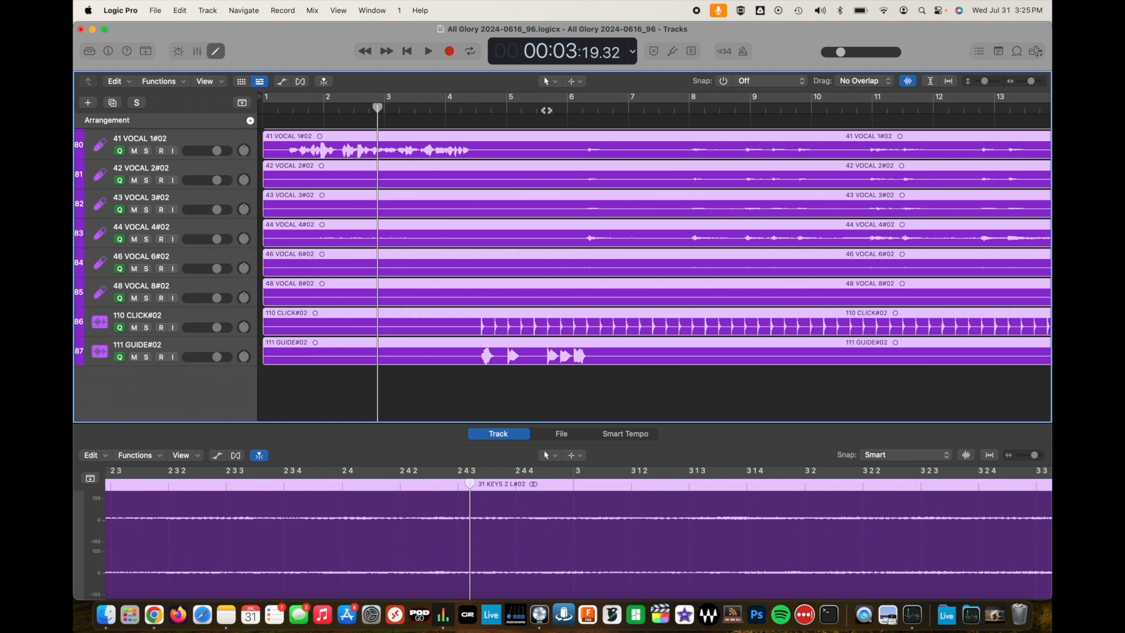
- Start playback from the middle of bar 5 and solo the 110 CLICK#02 and 111 GUIDE#02 tracks
left_click(536, 113)
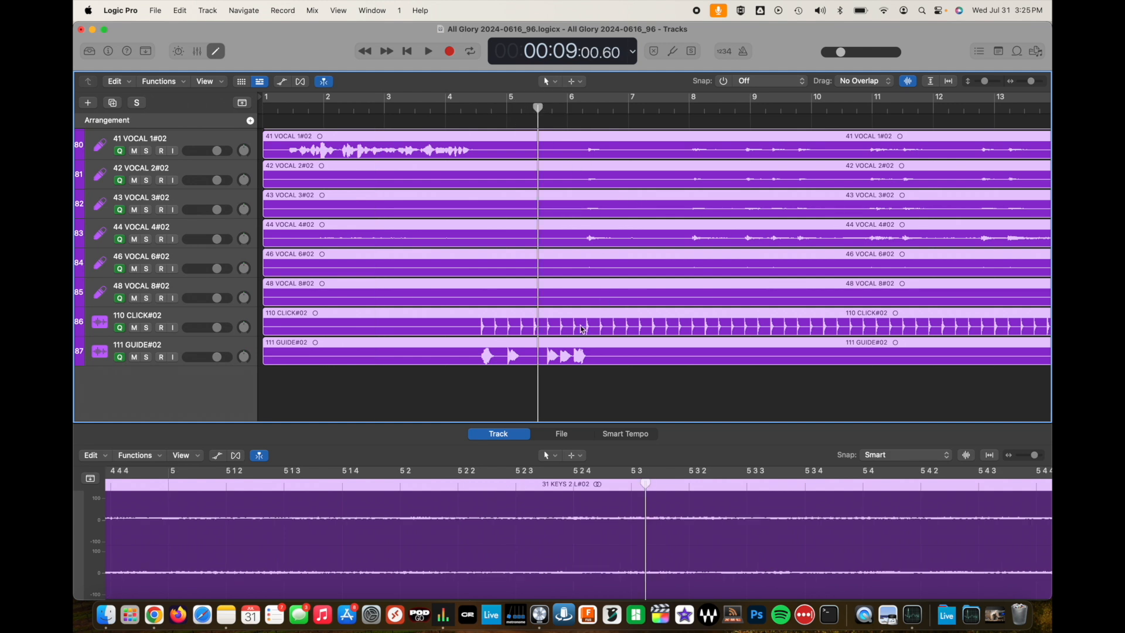
scroll(580, 300, "up", 2)
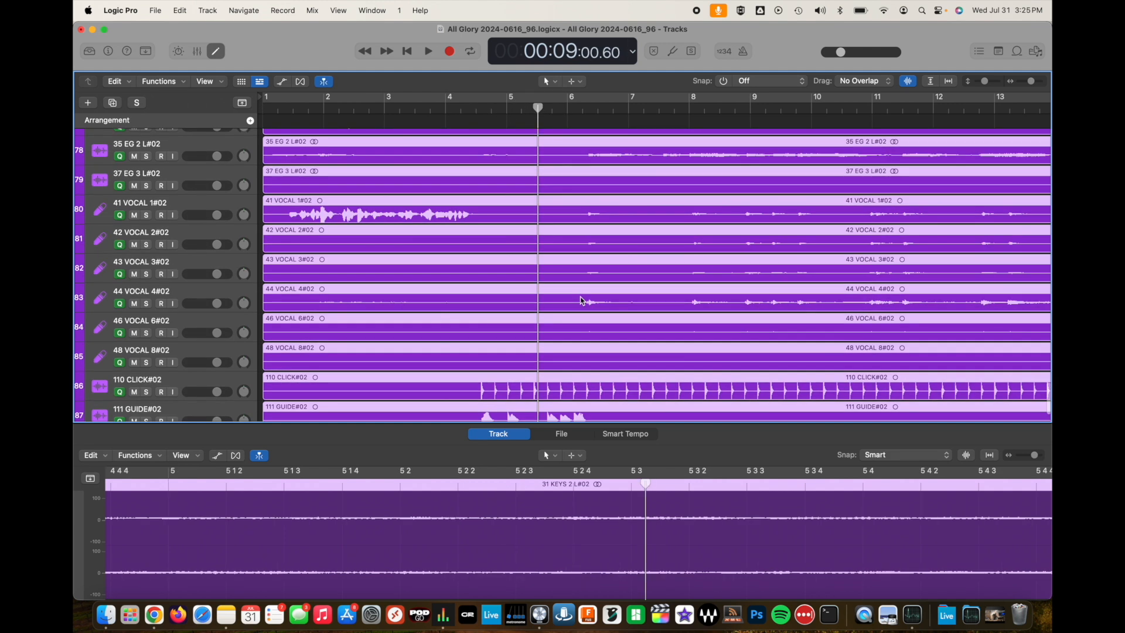
scroll(589, 346, "down", 2)
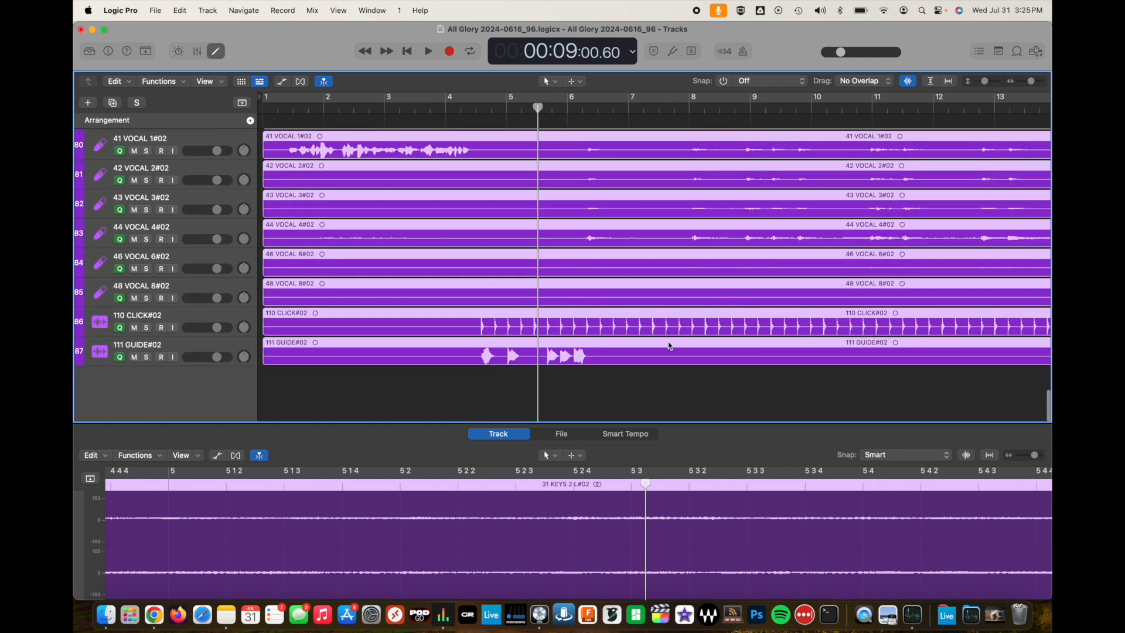
key("space")
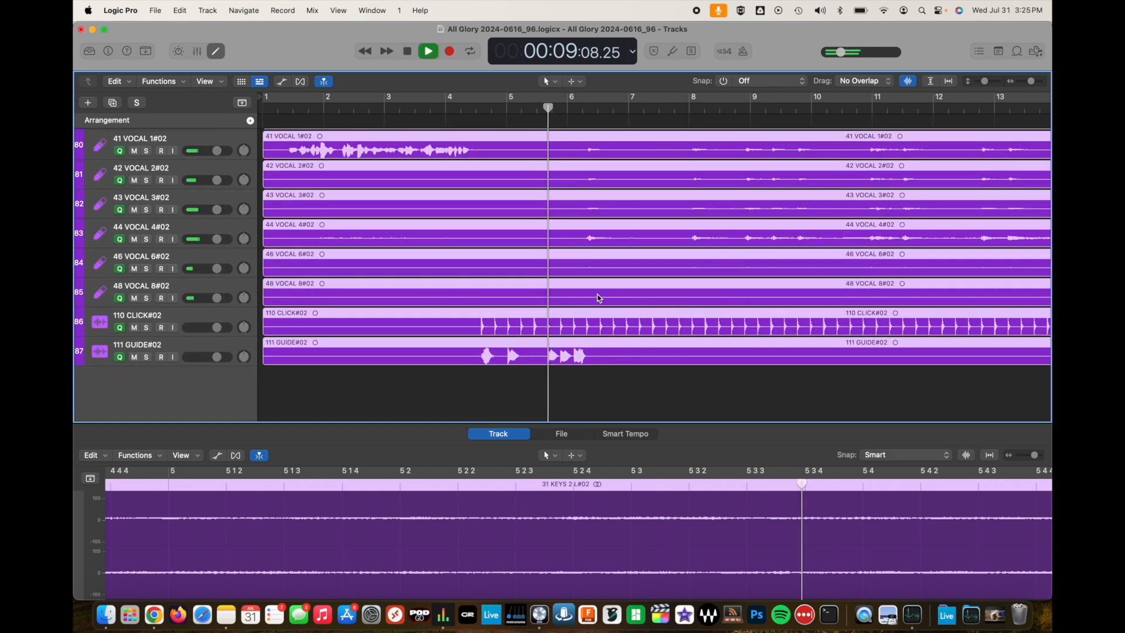
left_click(147, 327)
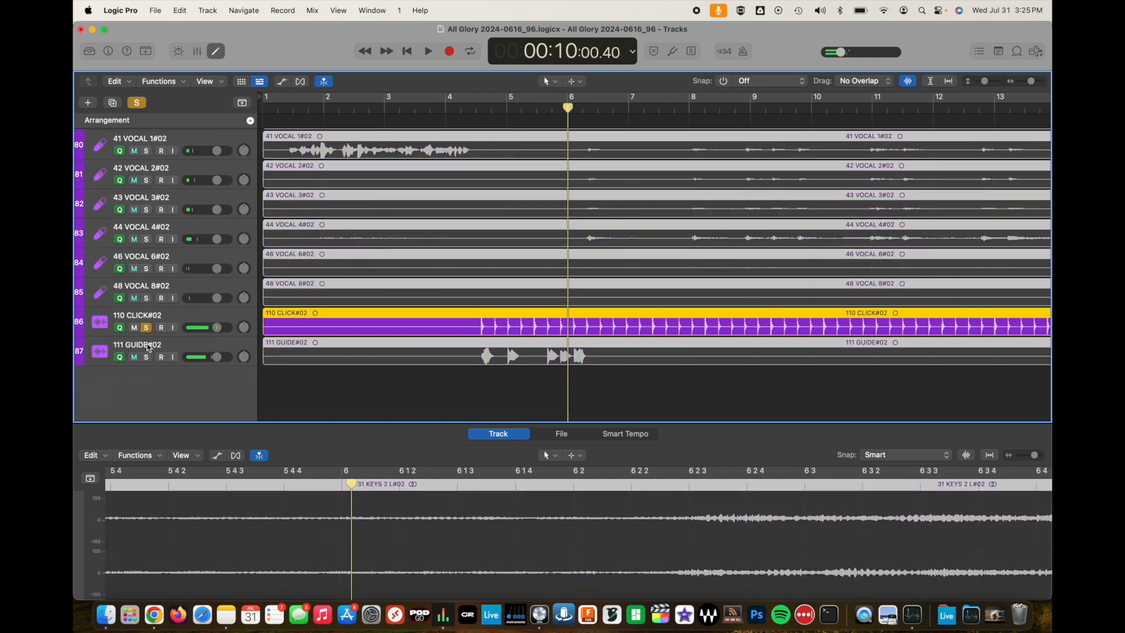
left_click(147, 357)
- Play the soloed #02 click and guide from around bar 5 to find the first click after the spoken count-in
key("space")
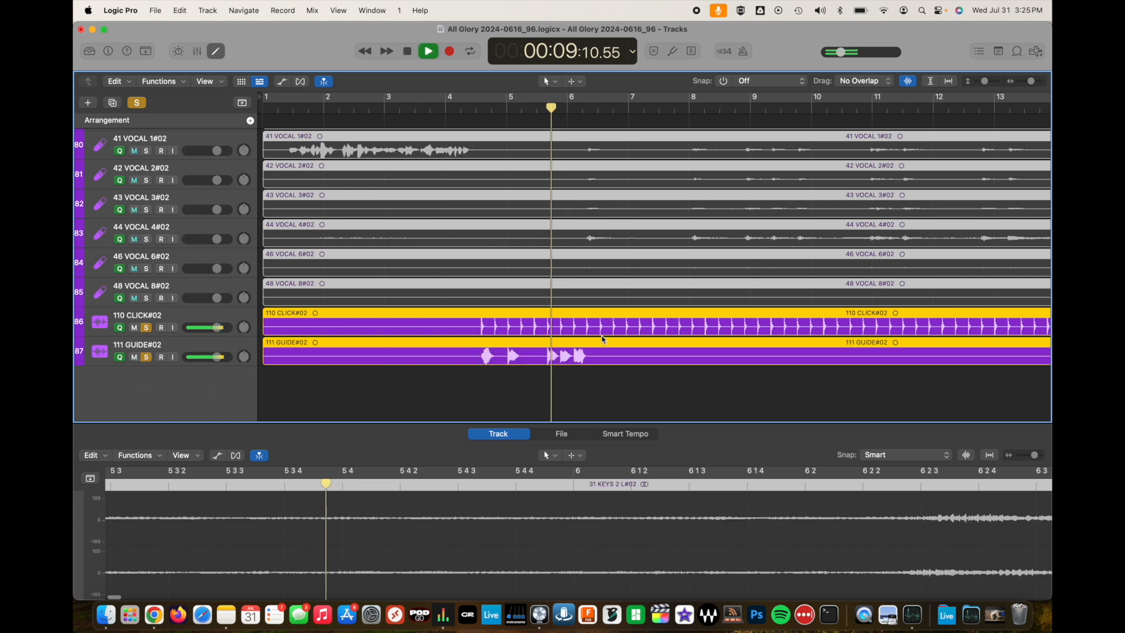
key("space")
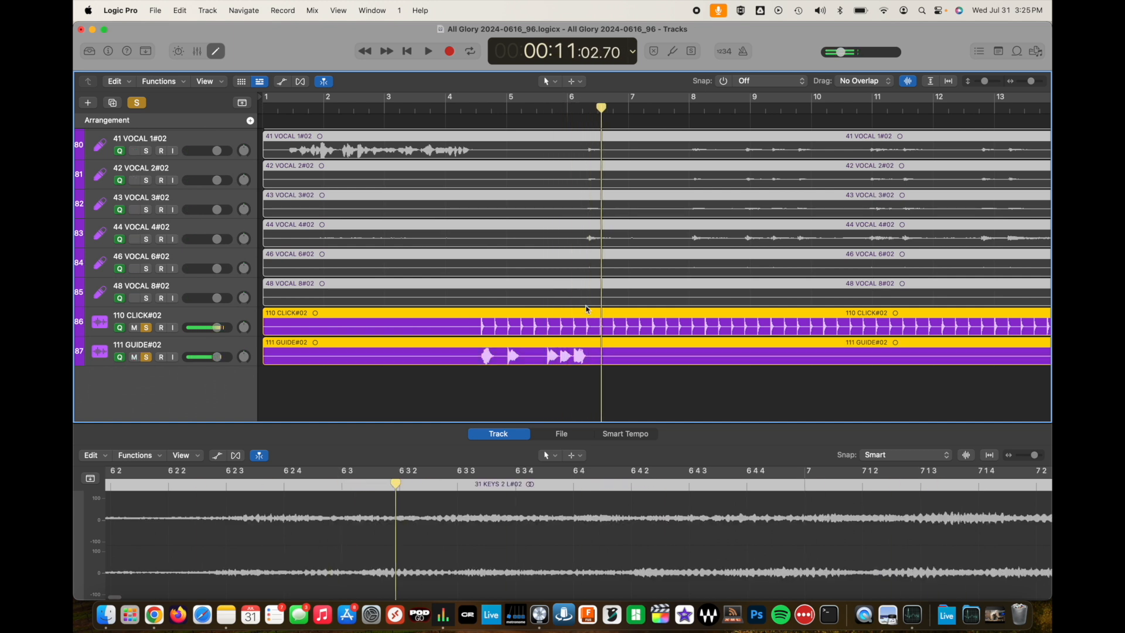
double_click(539, 107)
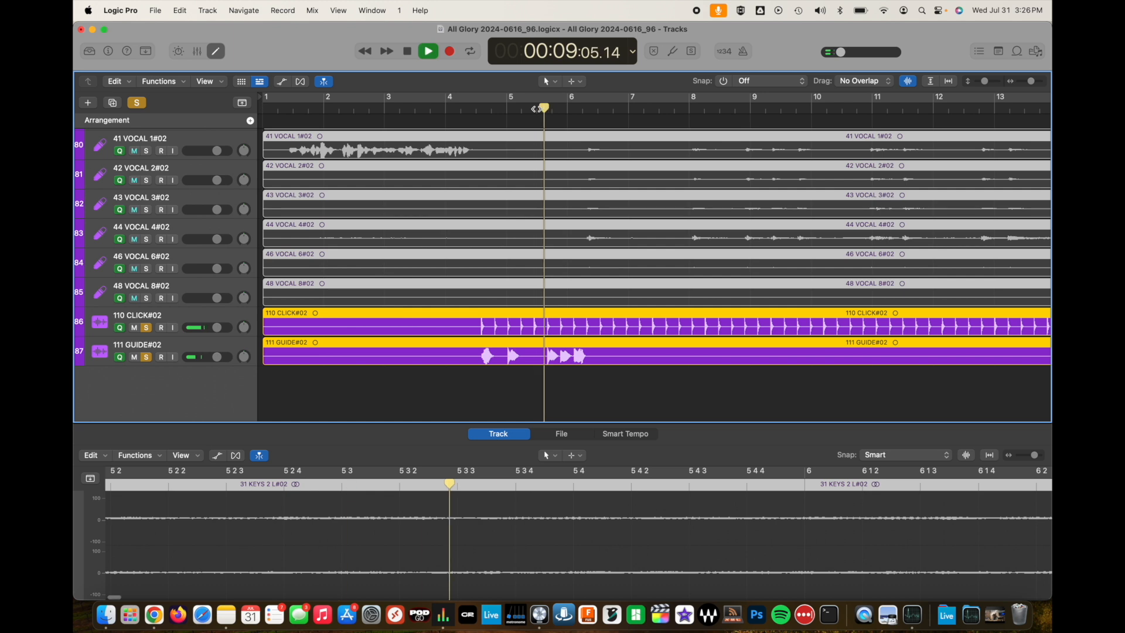
key("space")
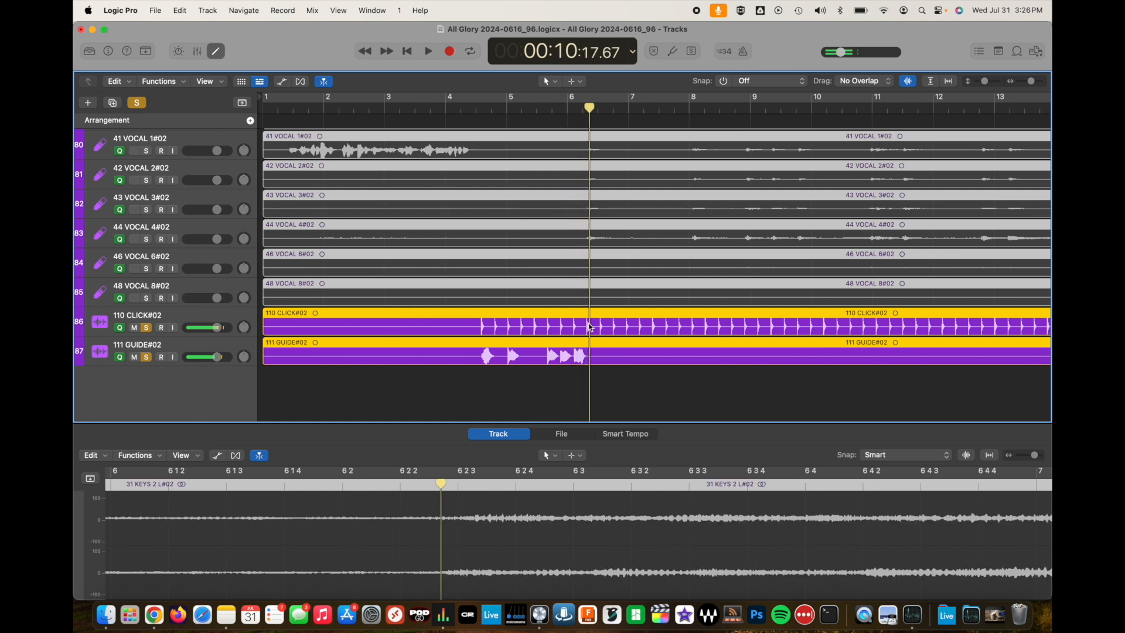
- Marquee-select the 110 CLICK#02 click right after the guide count and move the playhead onto its peak at about 00:10:16
left_click(586, 326)
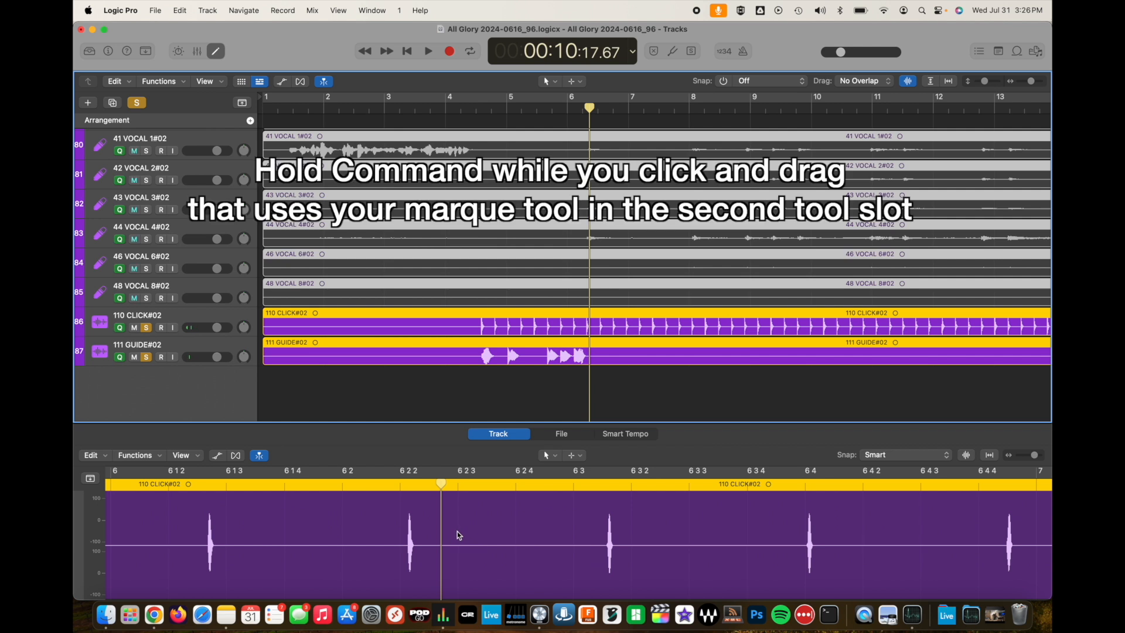
left_click_drag(457, 531, 352, 531)
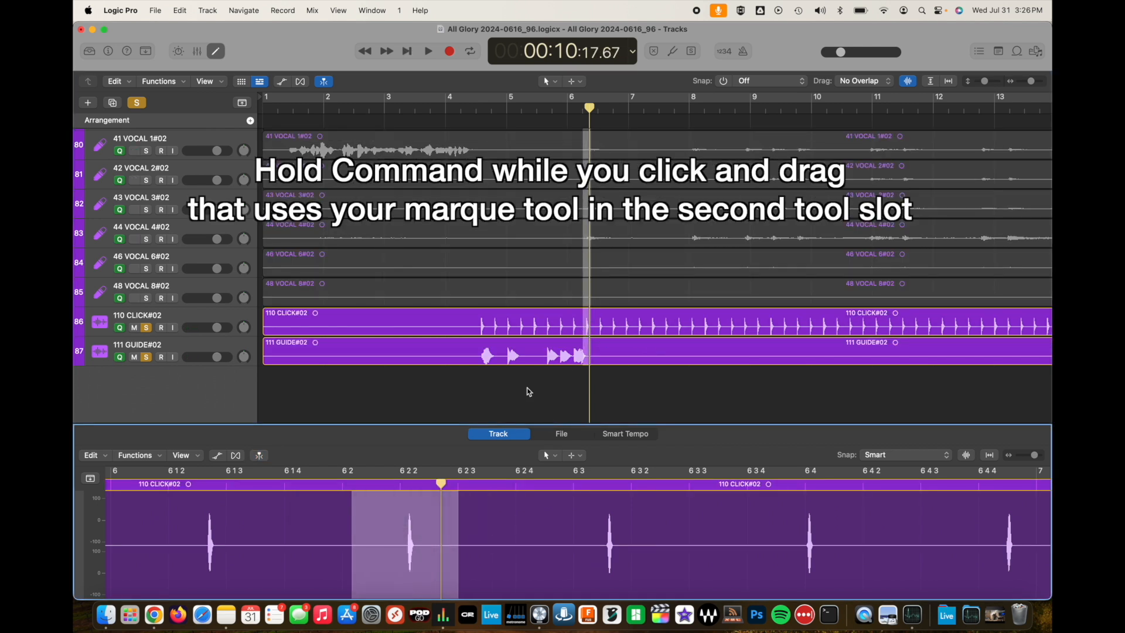
key("ctrl+comma")
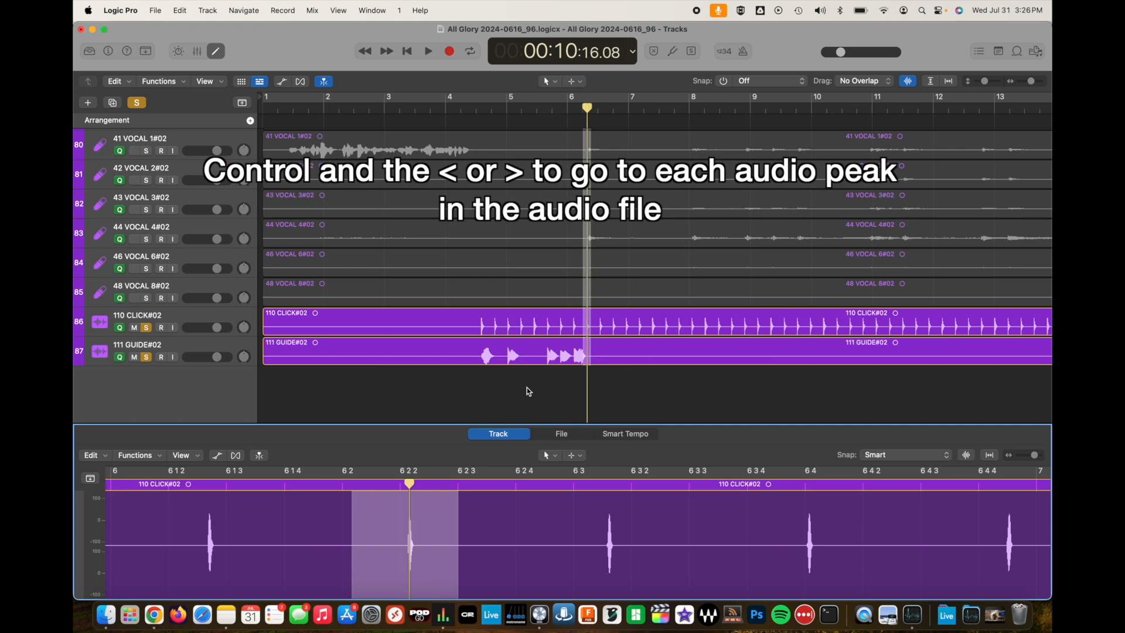
- Split all regions of the #02 group at the playhead and delete the portions before it
left_click(575, 316)
key("super+a")
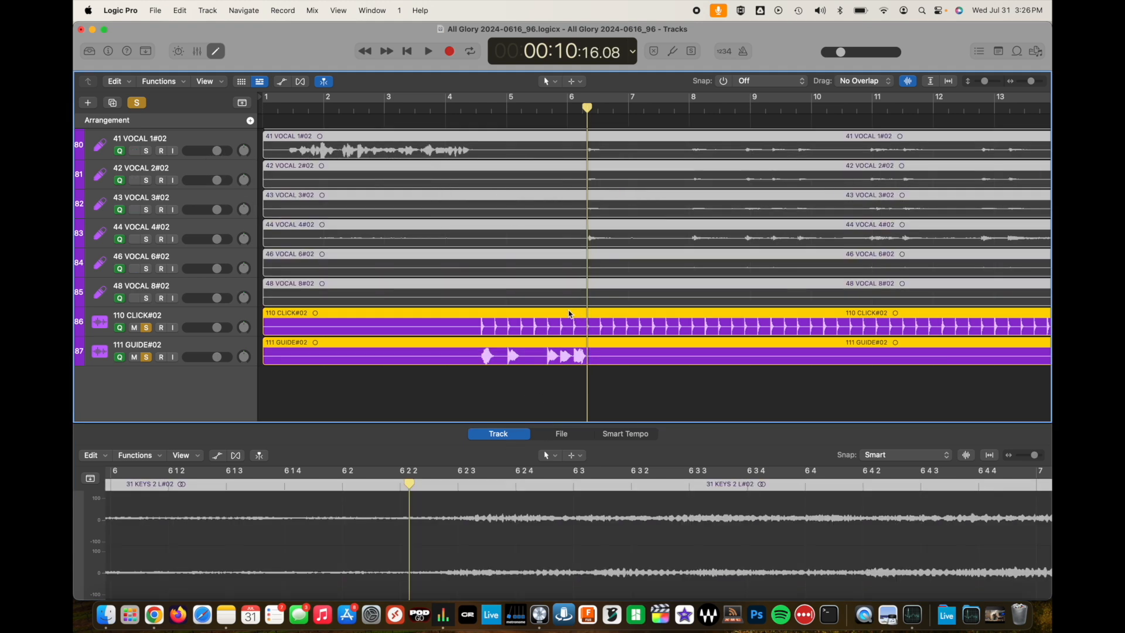
key("super+t")
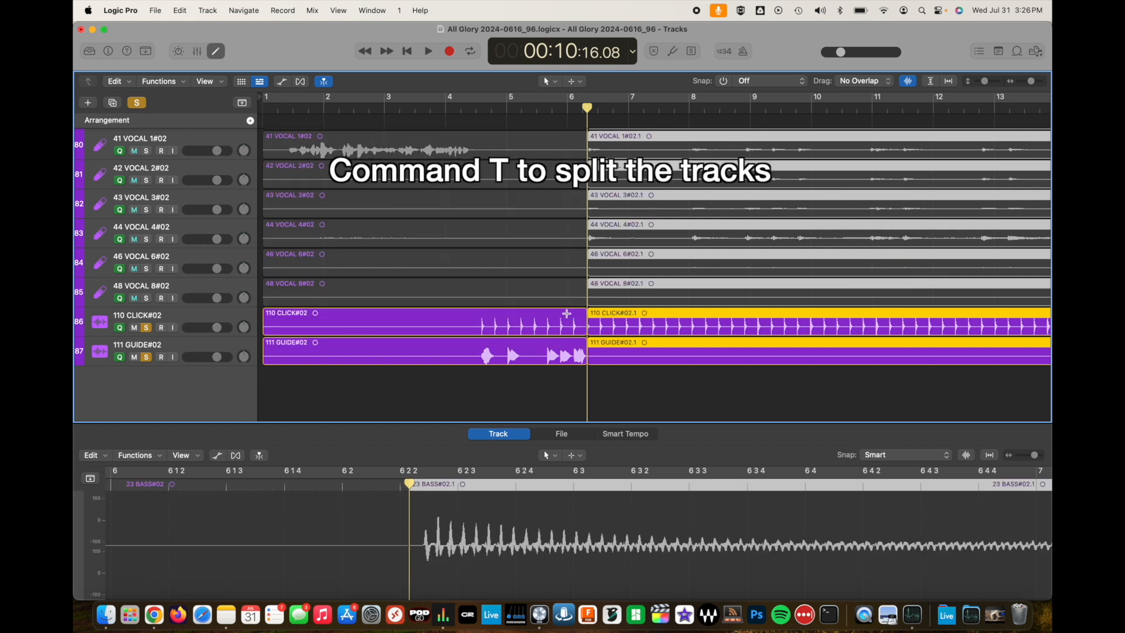
key("shift+i")
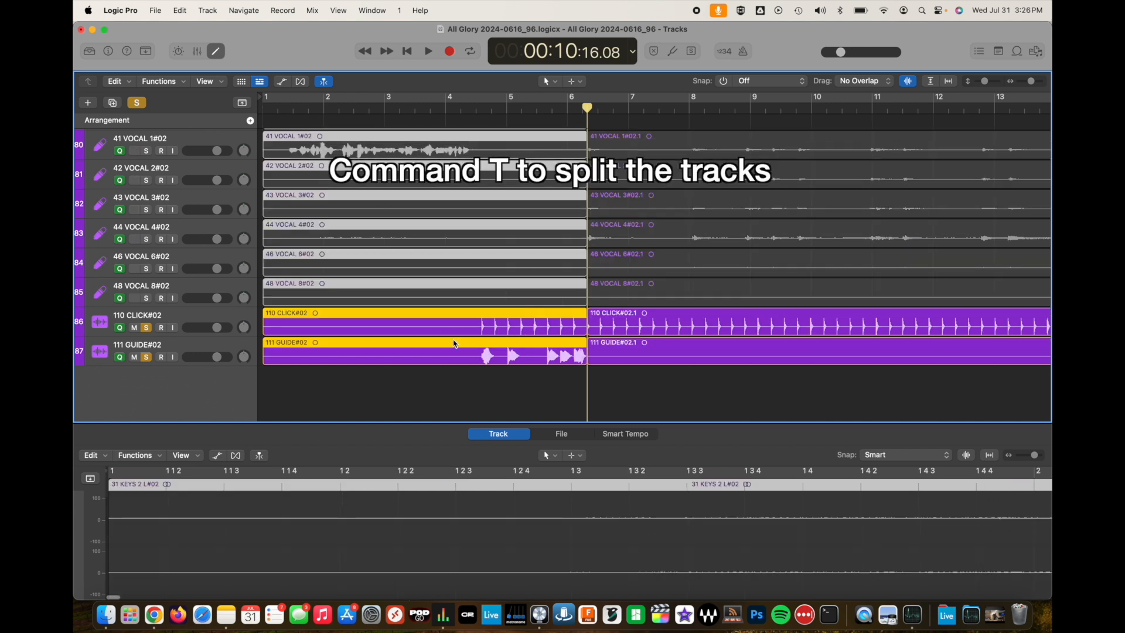
key("Delete")
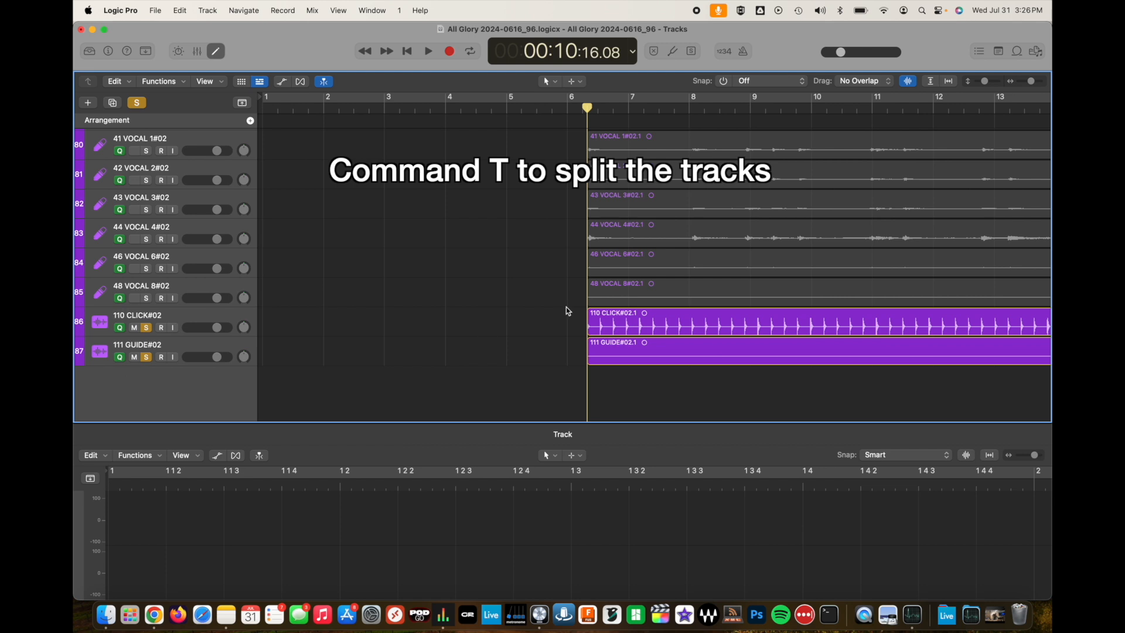
- Move the remaining #02 group regions to the start of bar 1 and unsolo 110 CLICK#02 and 111 GUIDE#02
key("super+a")
left_click_drag(671, 318, 302, 322)
left_click(146, 328)
left_click(146, 357)
- Select the #05 group through its 111 GUIDE#05 track and solo 110 CLICK#05 and 111 GUIDE#05
scroll(215, 339, "up", 10)
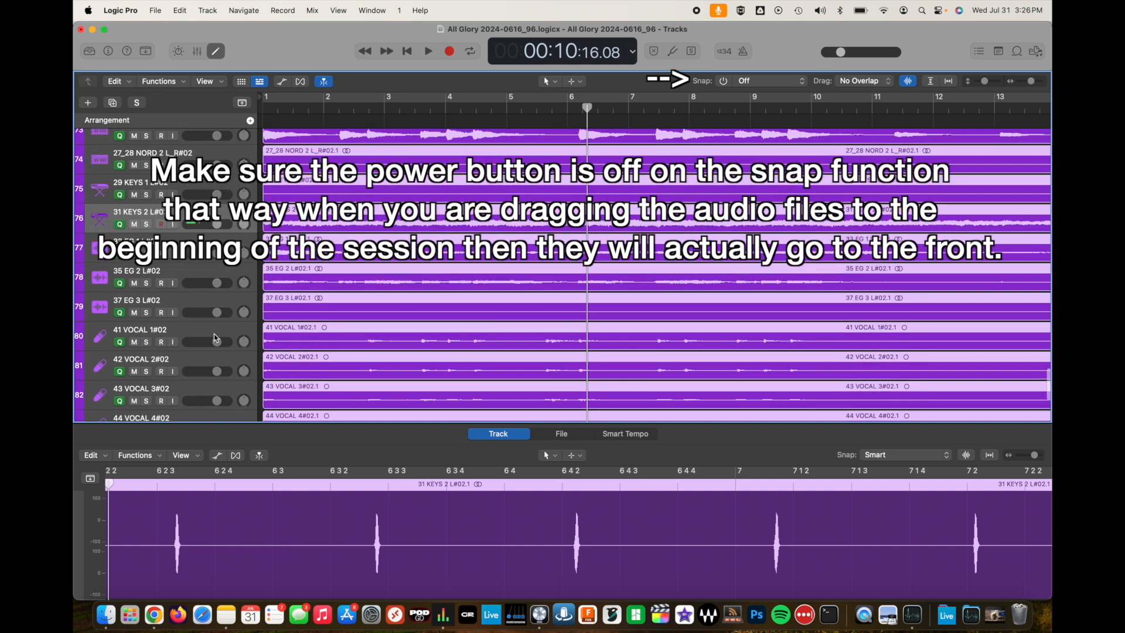
scroll(215, 339, "up", 2)
left_click(176, 378)
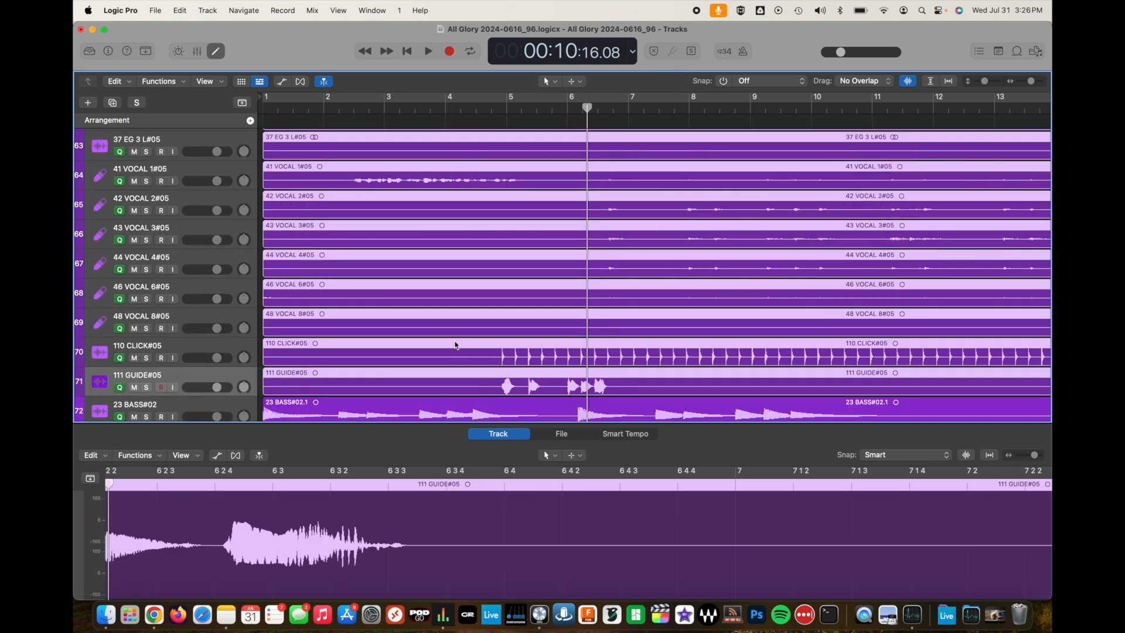
left_click_drag(146, 359, 149, 379)
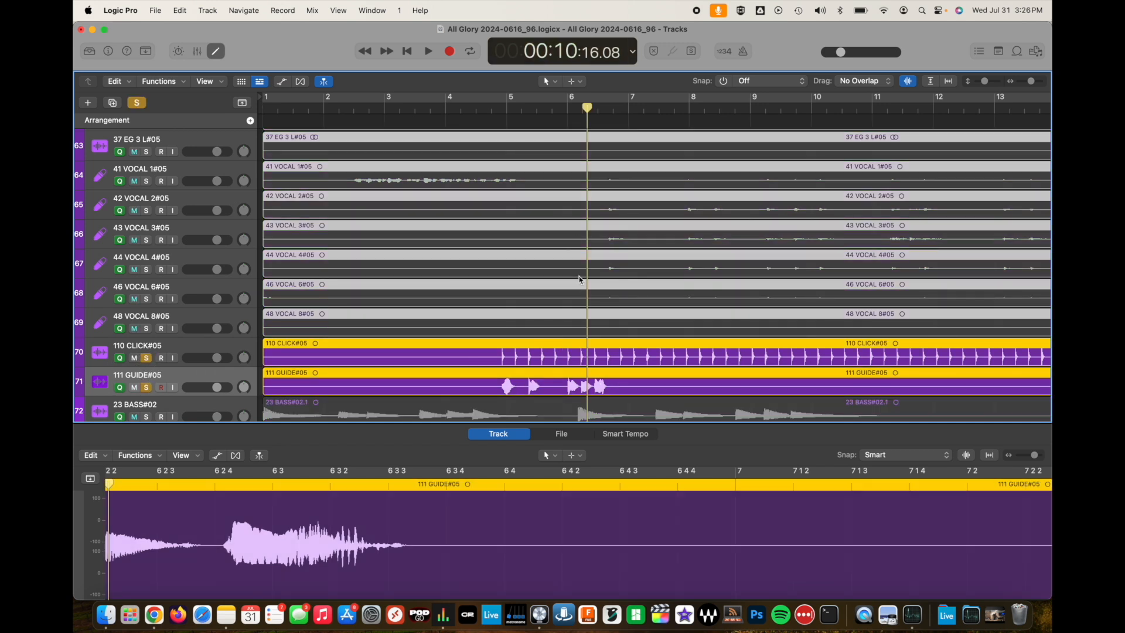
- Play the soloed #05 click and guide through bar 6 to find the first click after the spoken count-in
left_click_drag(587, 108, 600, 108)
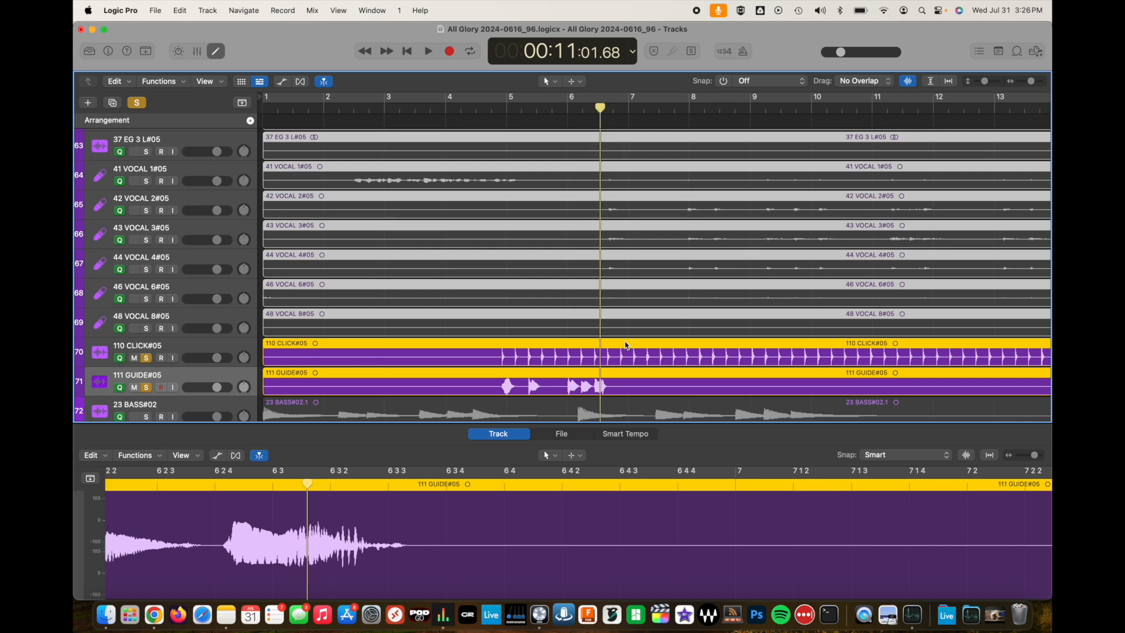
key("space")
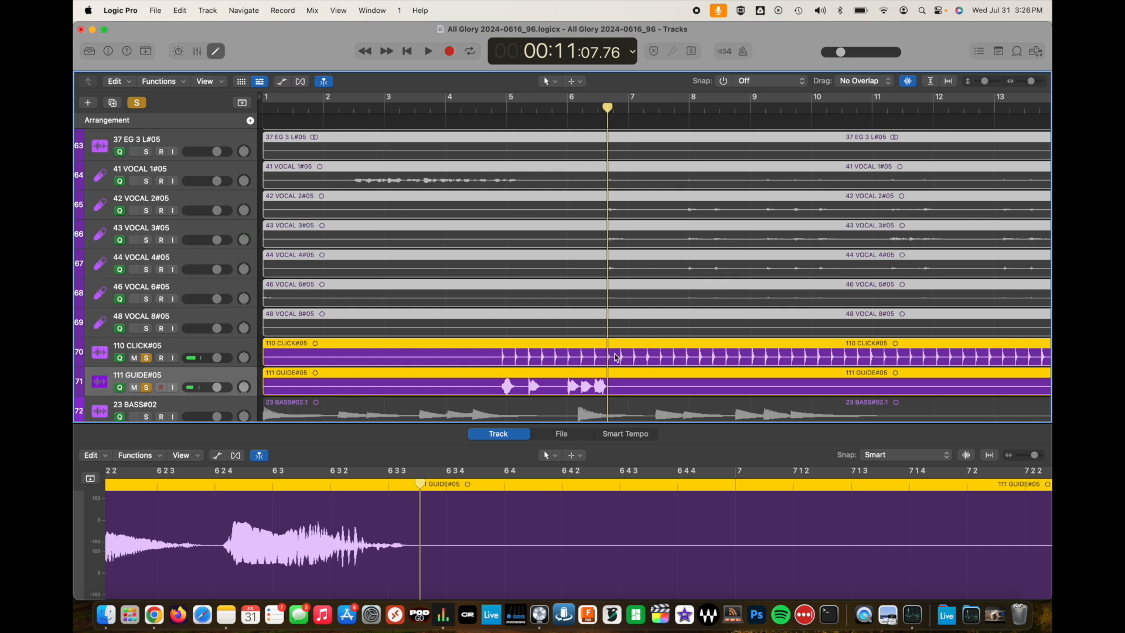
left_click(612, 355)
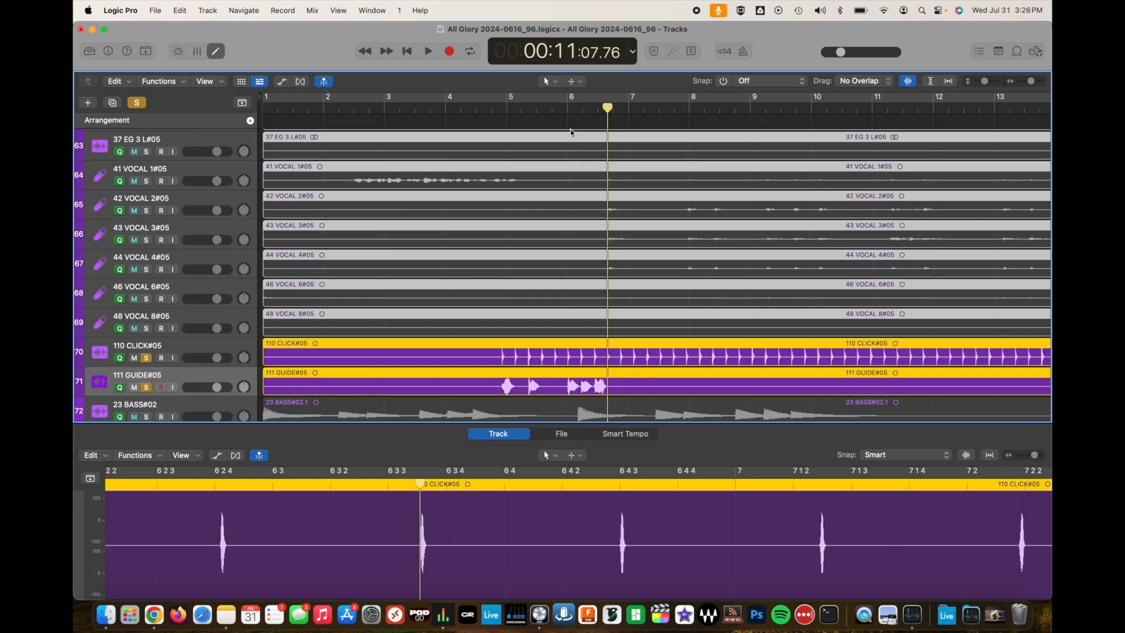
left_click(566, 109)
key("space")
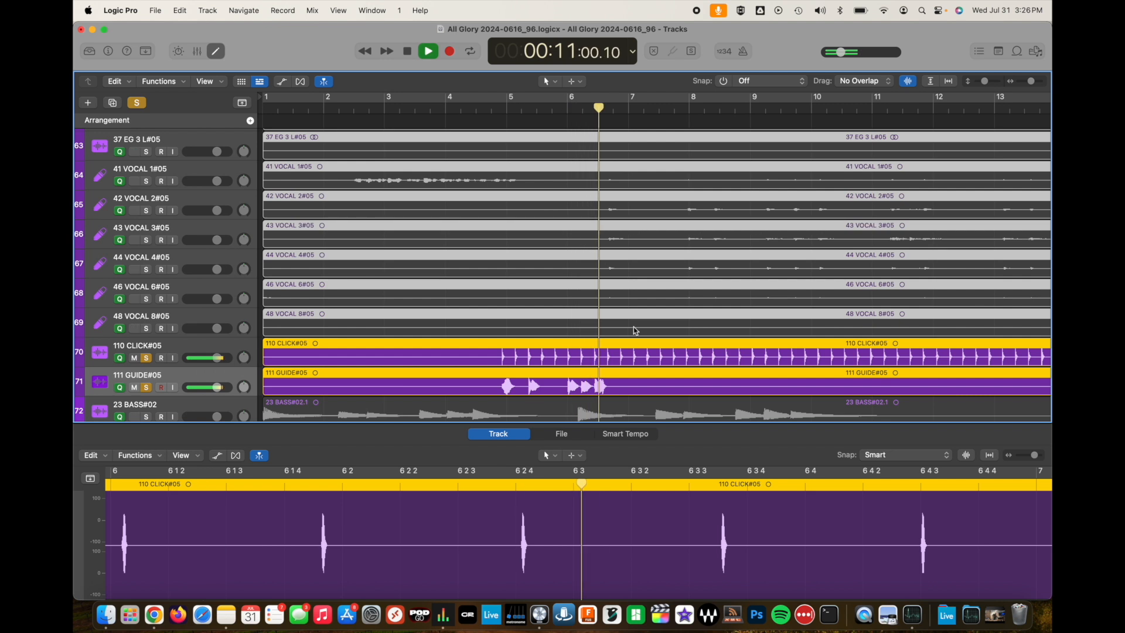
key("space")
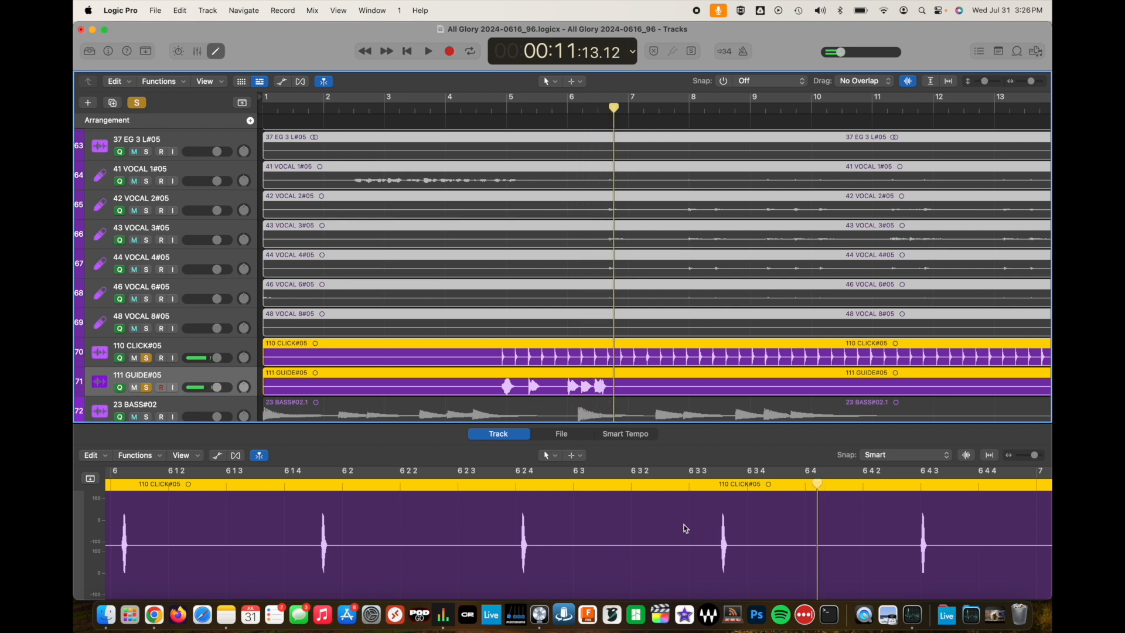
- Split all #05 group regions at the click peak right after the guide count, about 00:11:08, and delete the portions before it
left_click_drag(651, 524, 807, 558)
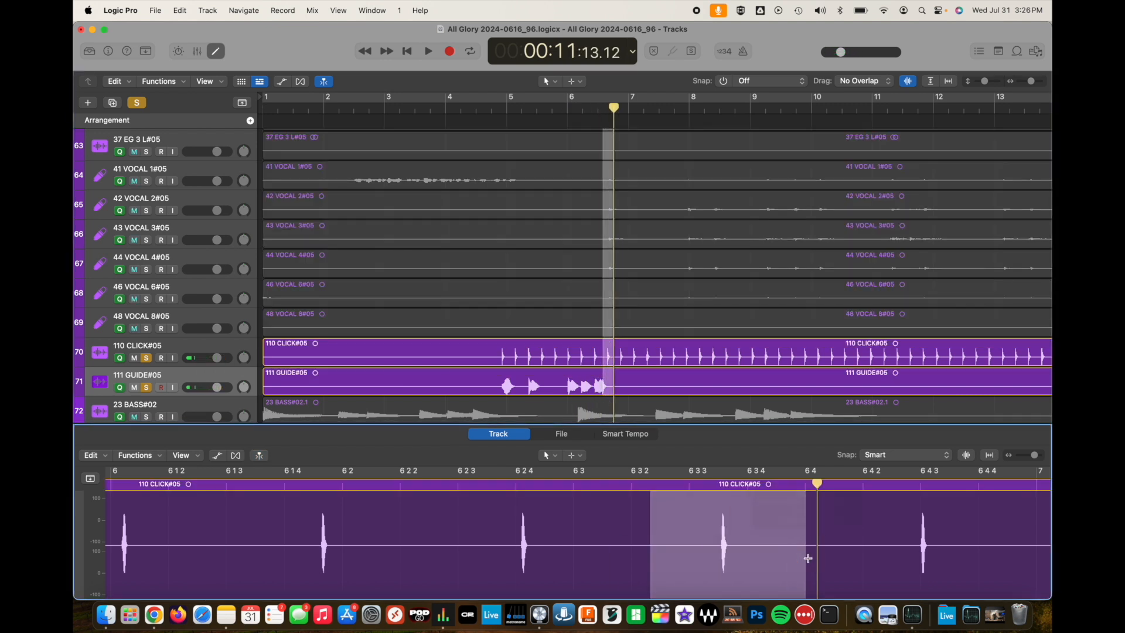
key("ctrl+less")
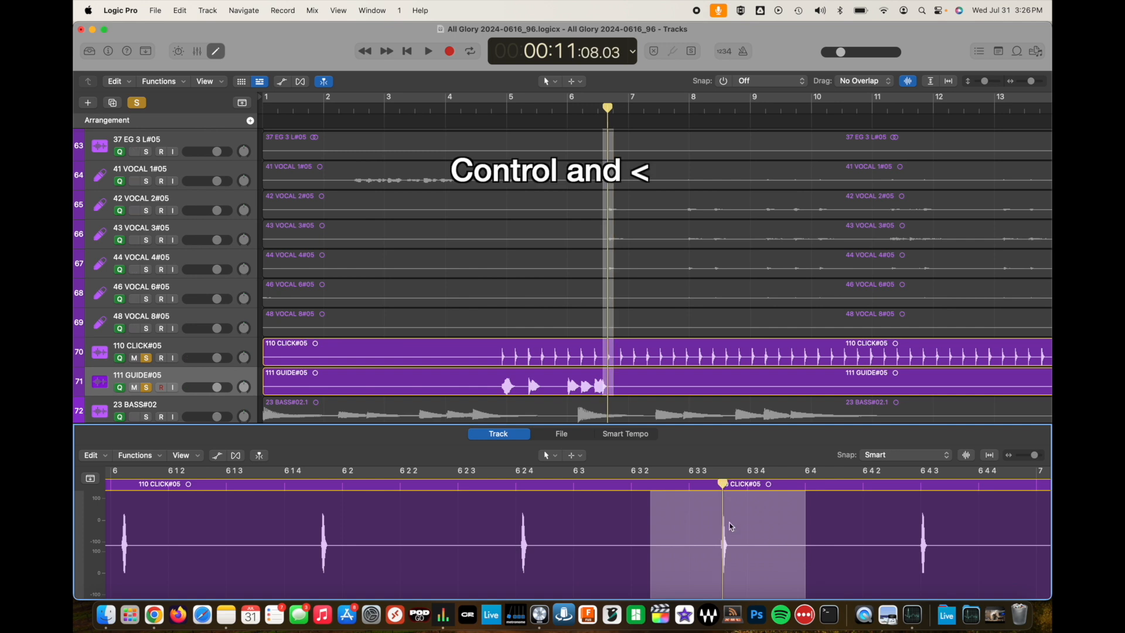
left_click(631, 348)
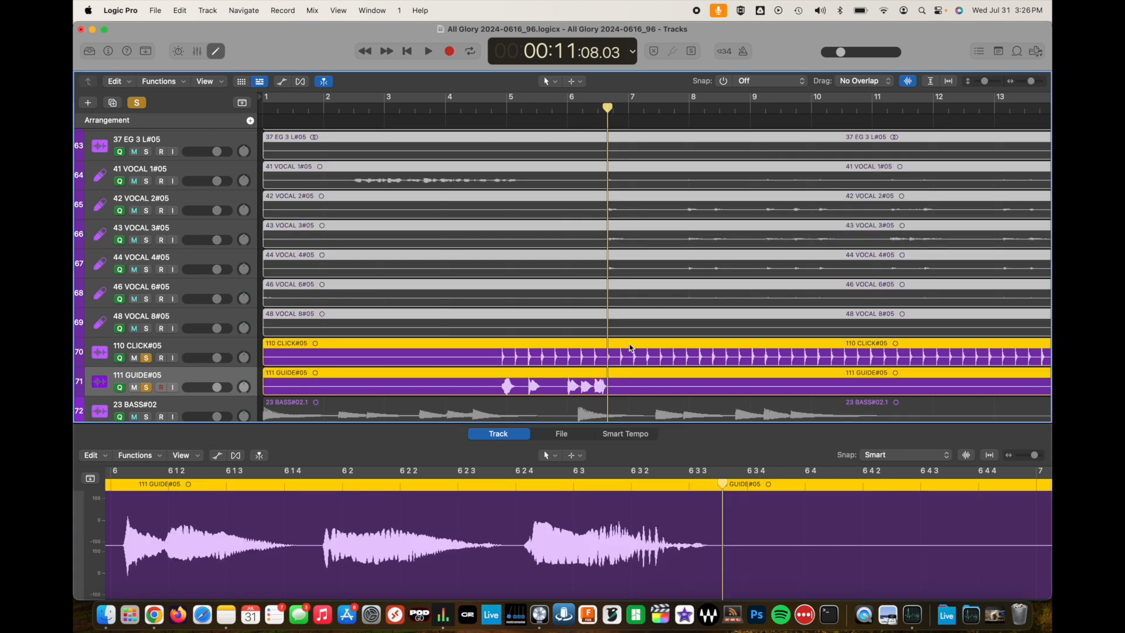
key("super+t")
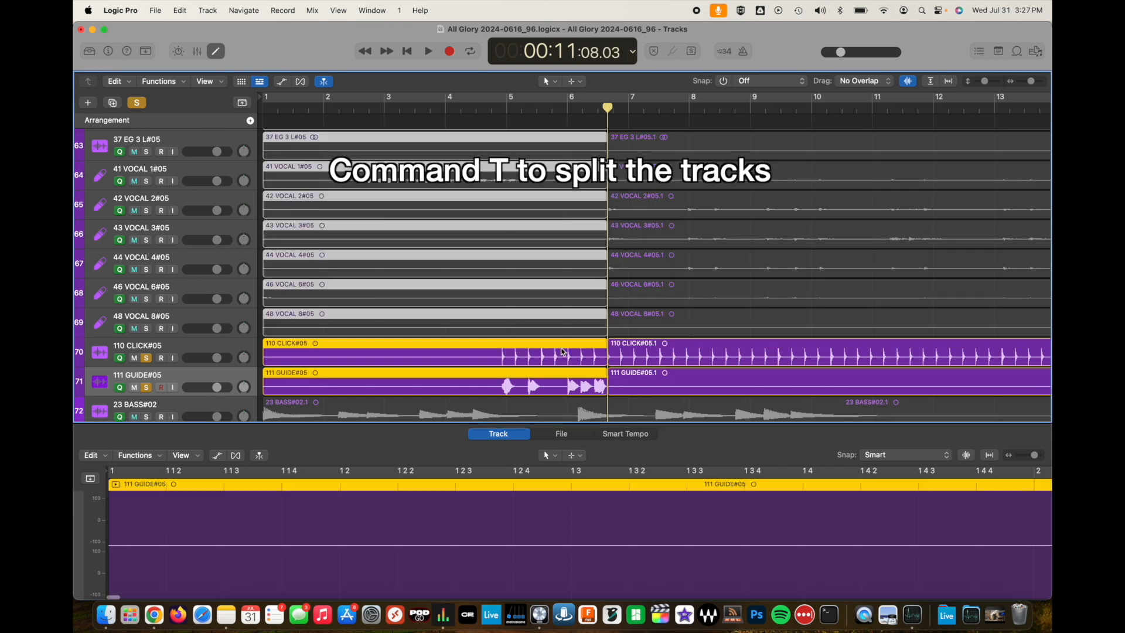
key("Delete")
- Move the remaining #05 group regions to the start of bar 1 and unsolo 110 CLICK#05 and 111 GUIDE#05
left_click_drag(682, 347, 316, 364)
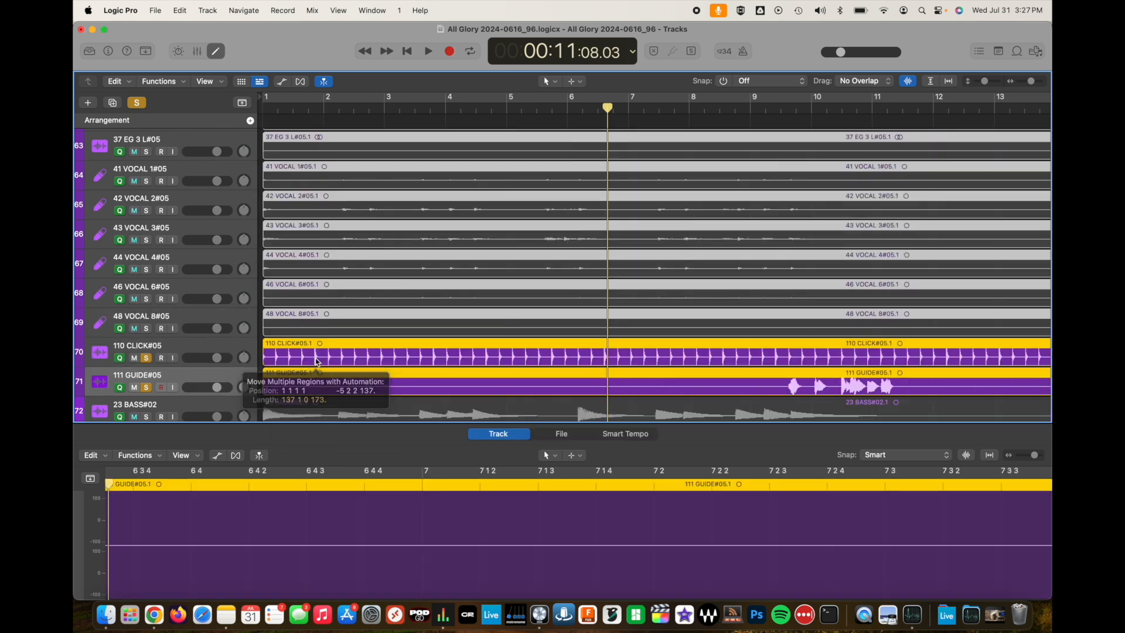
left_click(147, 358)
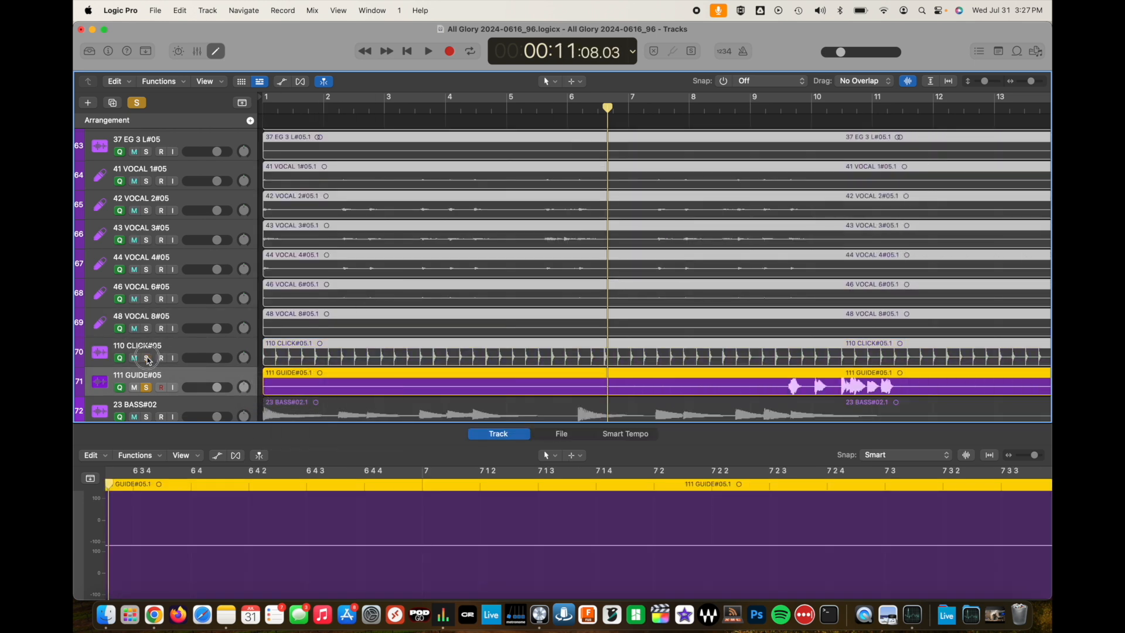
left_click(147, 387)
- Select the regions of the #04 group and solo the 111 GUIDE#04 and 110 CLICK#04 tracks
scroll(408, 291, "up", 10)
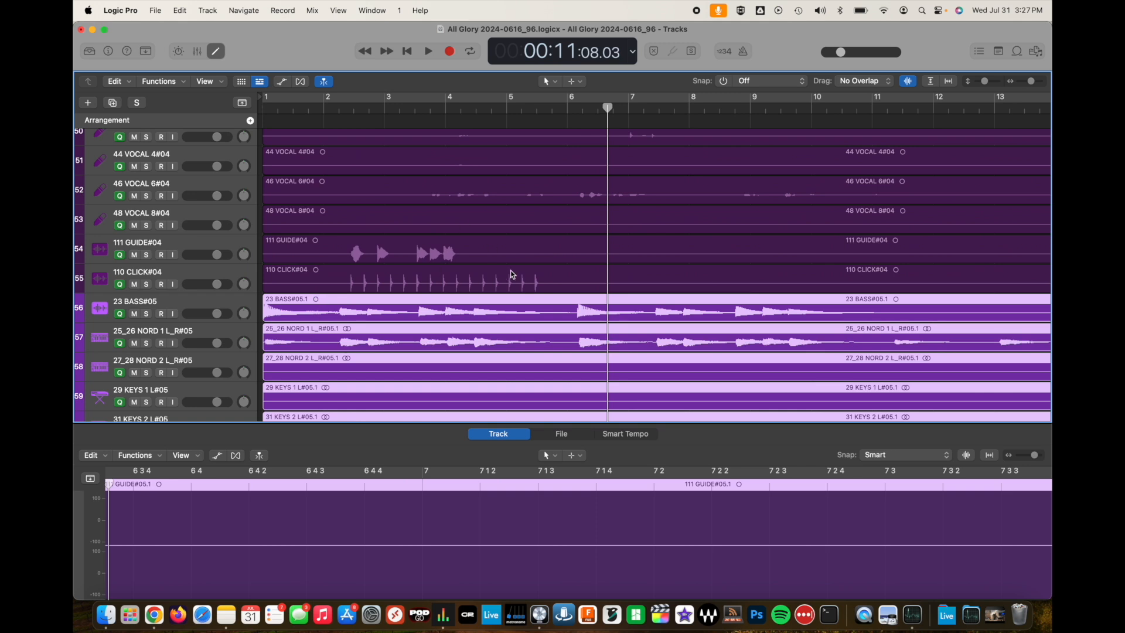
left_click(426, 108)
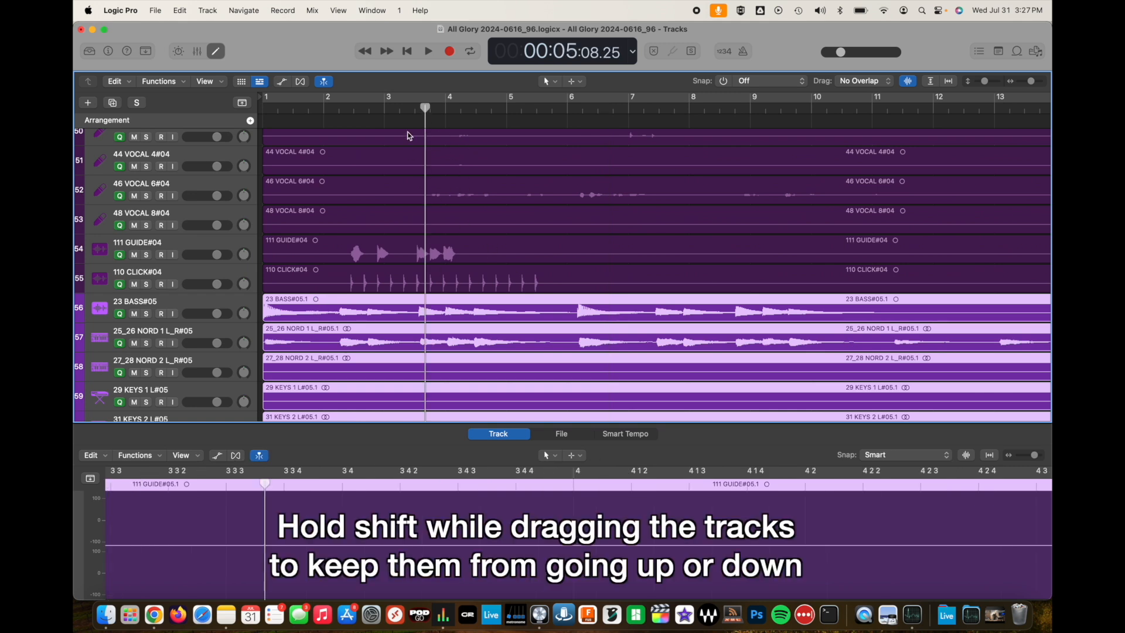
left_click(464, 251)
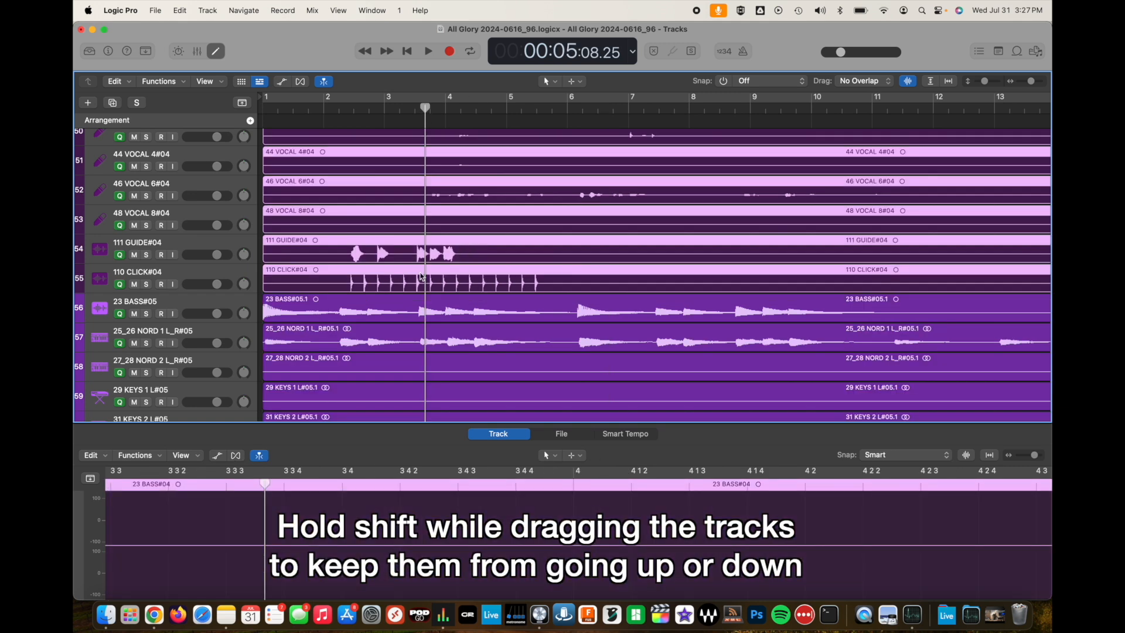
key("space")
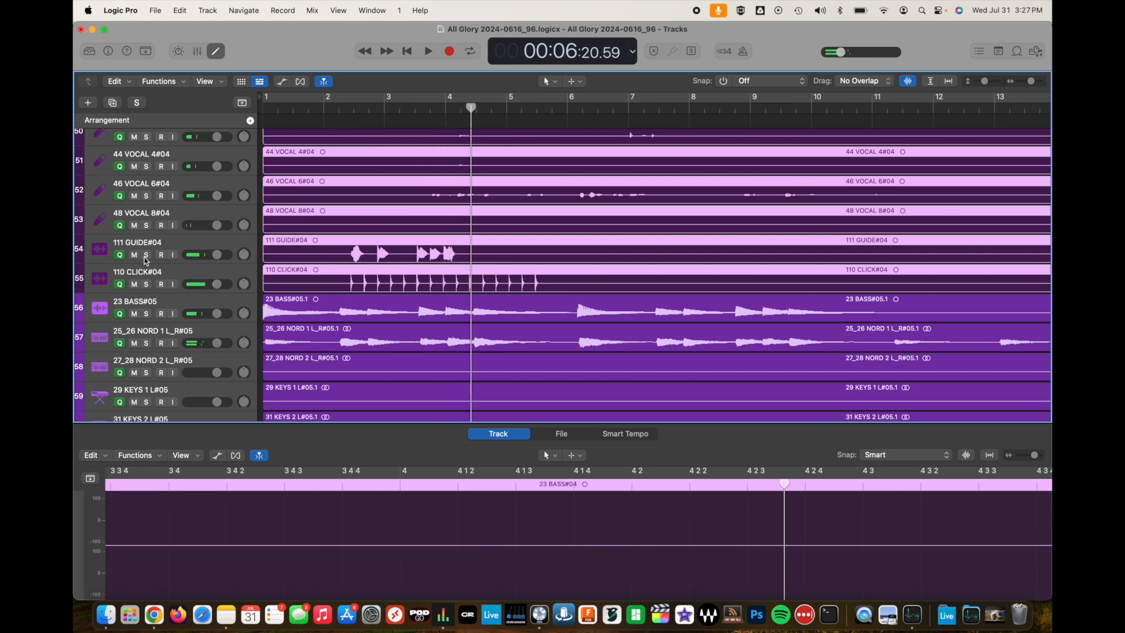
key("s")
- Play the soloed #04 guide and click from the middle of bar 3 to find the first click after the count-in
left_click(418, 109)
key("space")
key("space")
- Marquee-select the 110 CLICK#04 click right after the guide count and move the playhead onto its peak at about 00:06:09
left_click(456, 280)
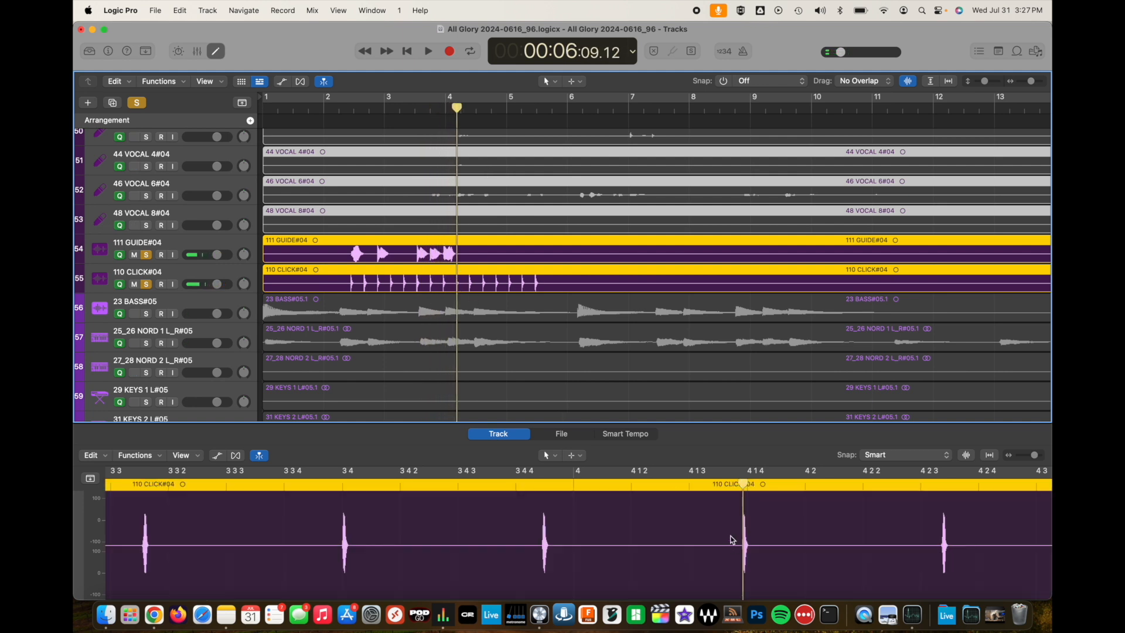
right_click(709, 532)
left_click_drag(796, 546, 676, 547)
key("ctrl+Left")
key("ctrl+Right")
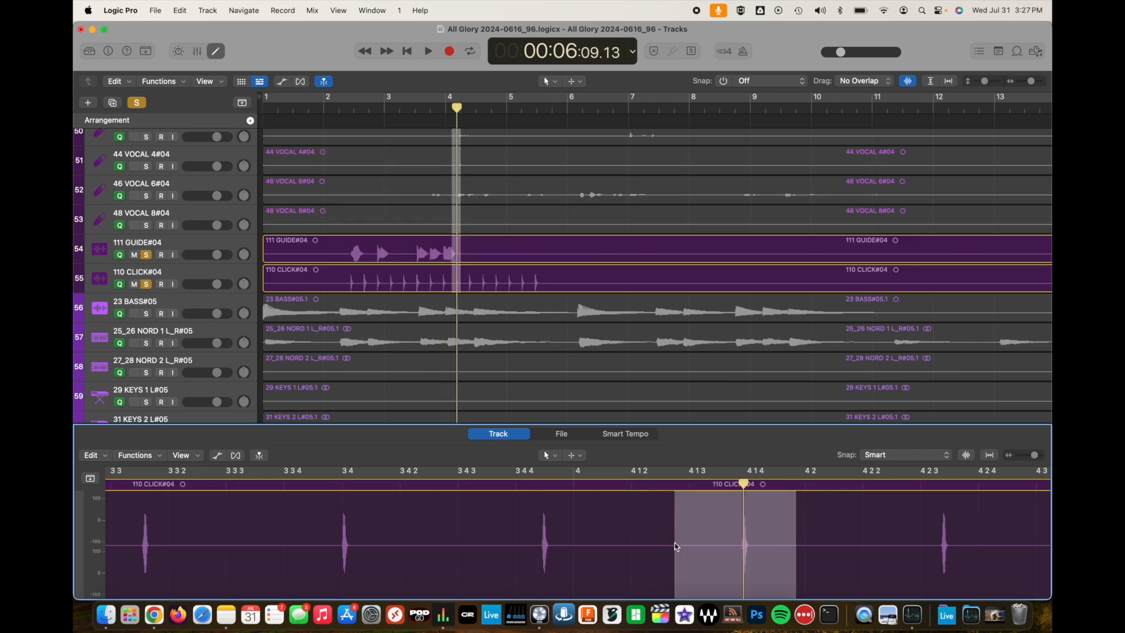
- Split all regions of the #04 group at the playhead and delete the portions before it
left_click(514, 271)
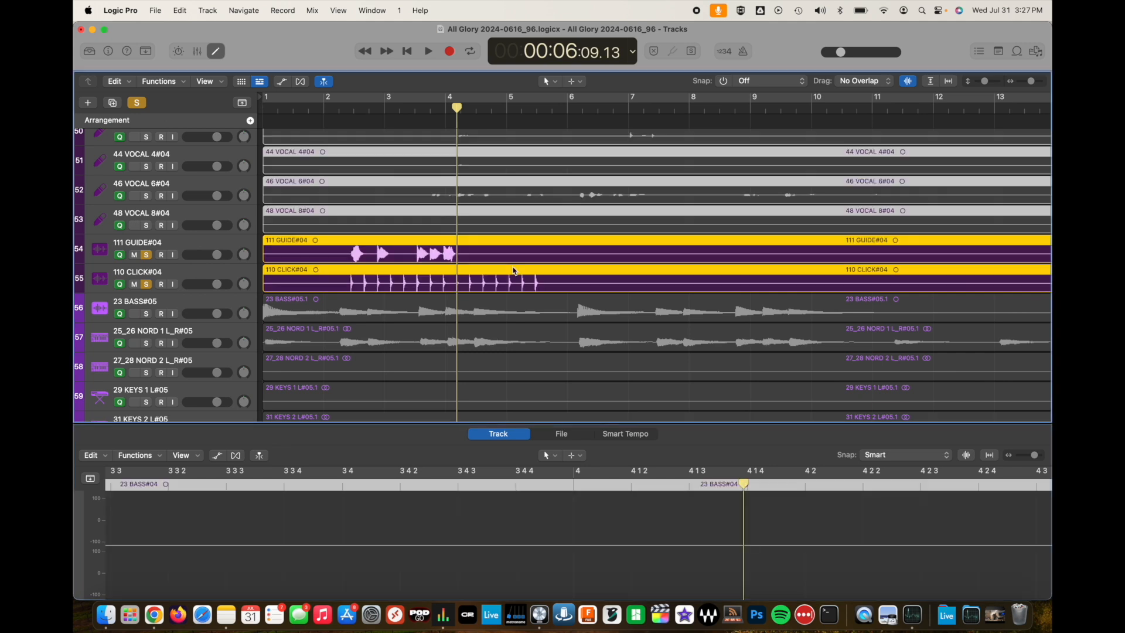
key("cmd+t")
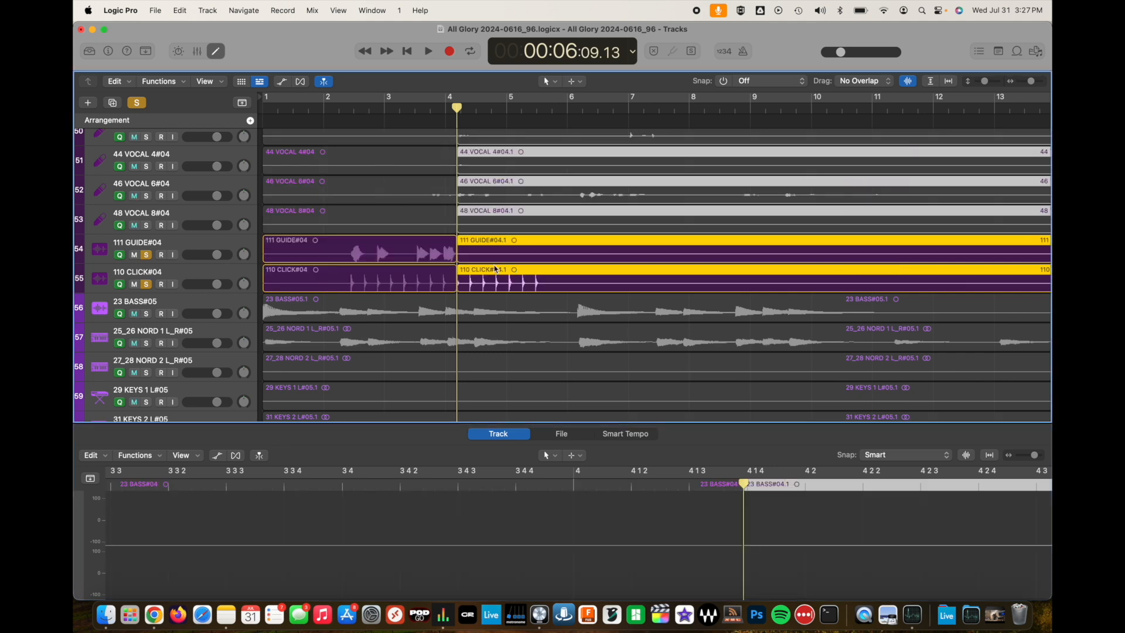
key("Delete")
- Move the remaining #04 group regions to the start of bar 1 and unsolo 111 GUIDE#04 and 110 CLICK#04
left_click_drag(538, 261, 364, 286)
left_click(146, 255)
left_click(146, 285)
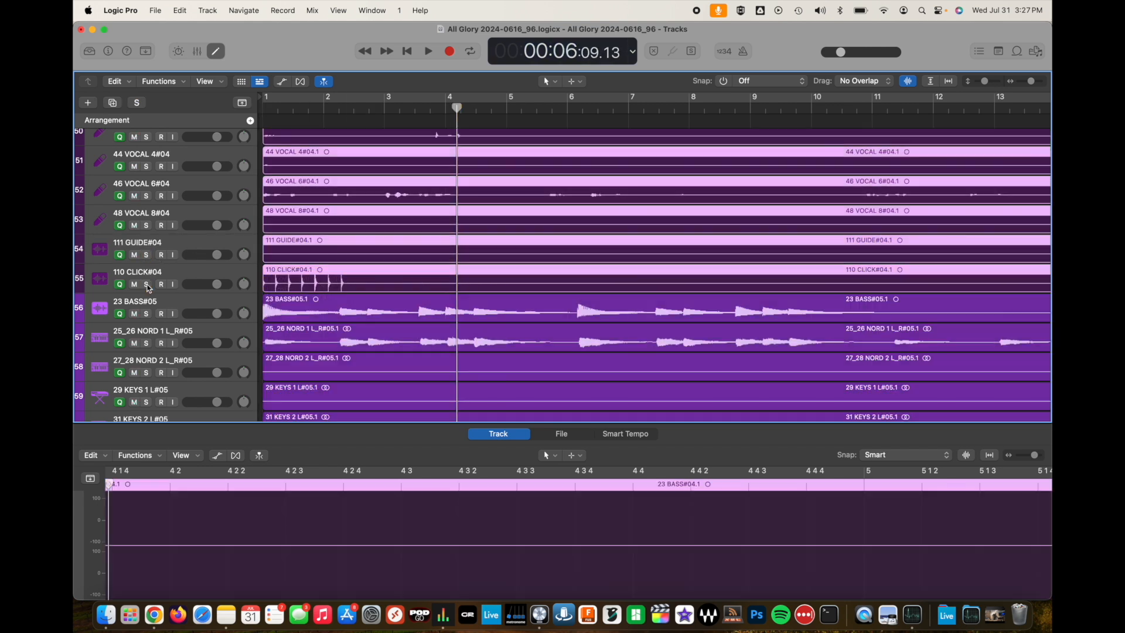
scroll(370, 268, "up", 7)
scroll(371, 267, "up", 8)
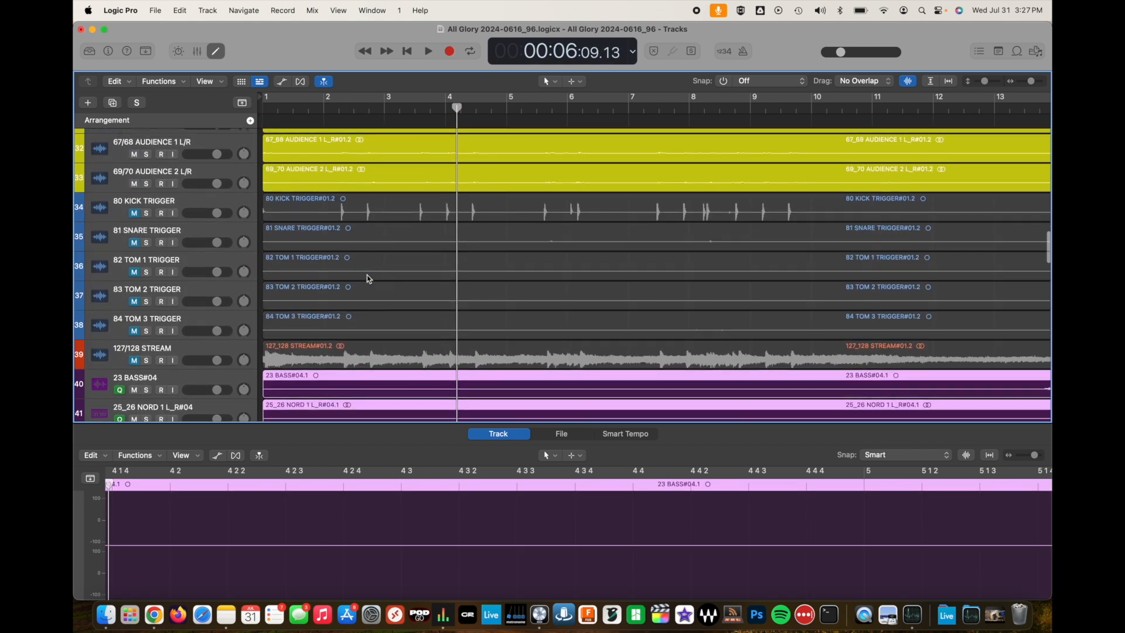
- Play the song from the start and examine how the #04, #05 and #02 take groups line up at bar 1
key("Return")
key("space")
scroll(356, 332, "down", 12)
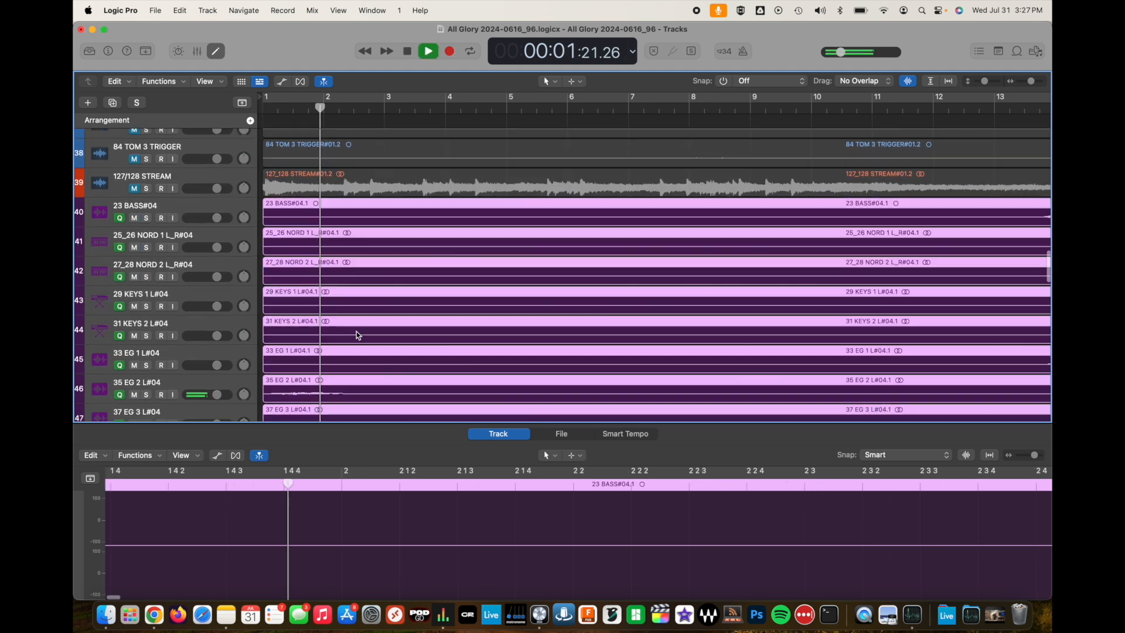
scroll(356, 331, "down", 7)
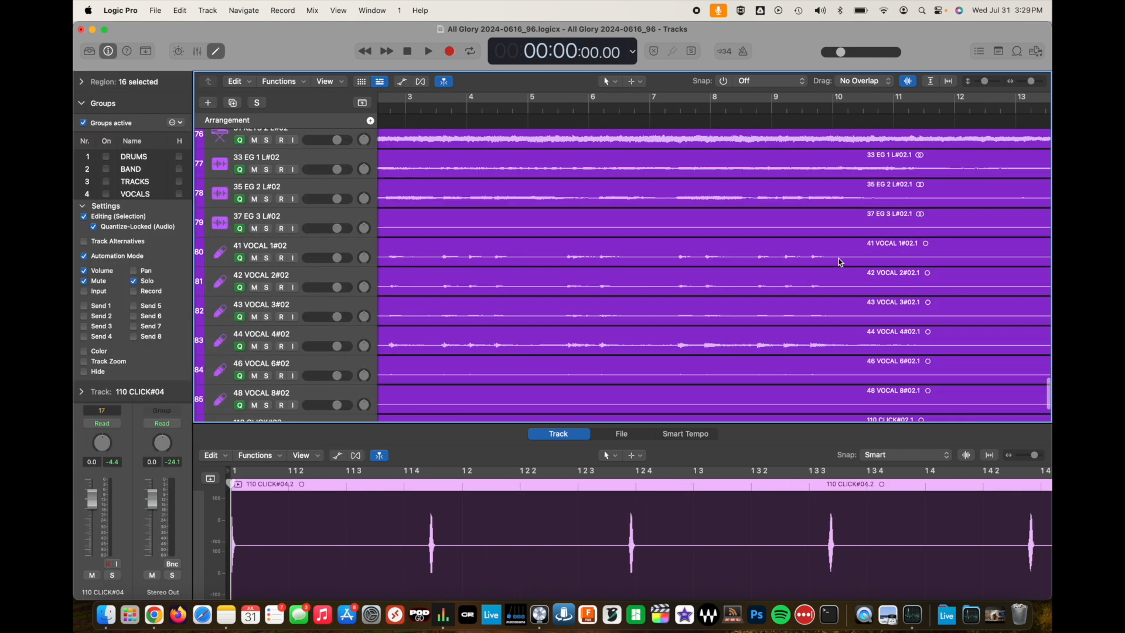
scroll(840, 262, "down", 8)
scroll(840, 261, "up", 12)
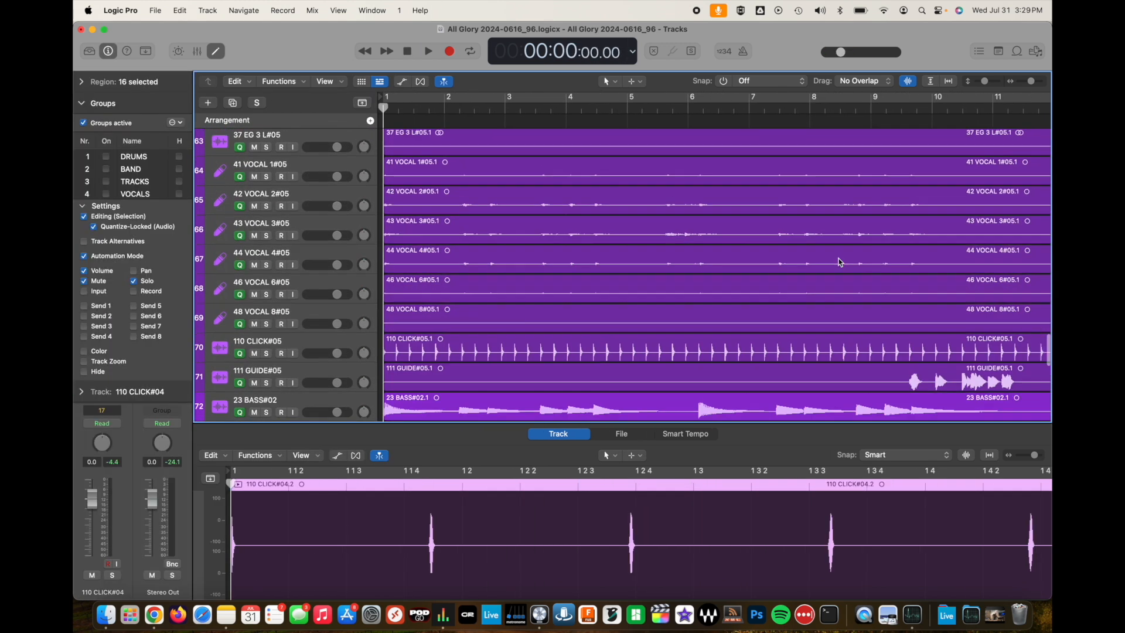
scroll(552, 284, "down", 2)
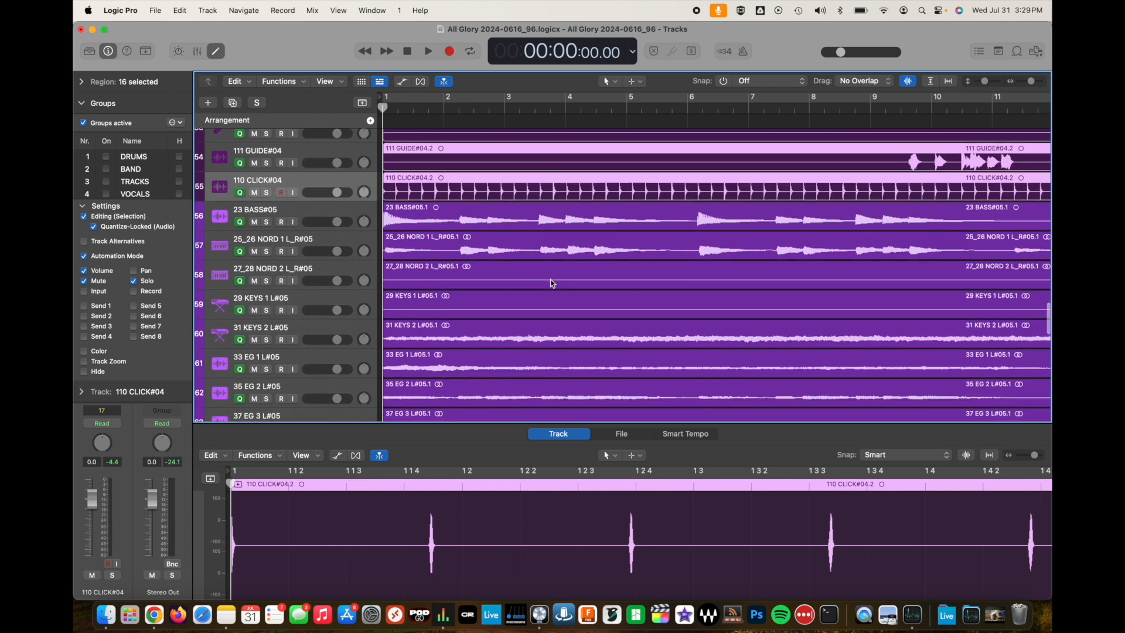
- Deactivate all track groups and select only the 110 CLICK#04 region
left_click(349, 205)
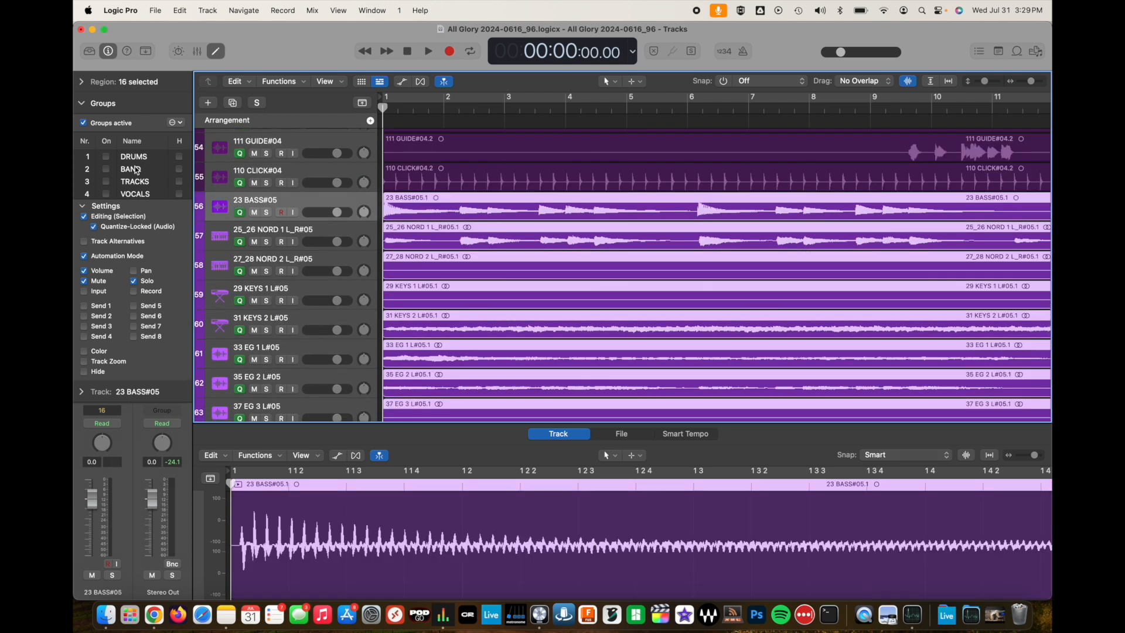
left_click(83, 123)
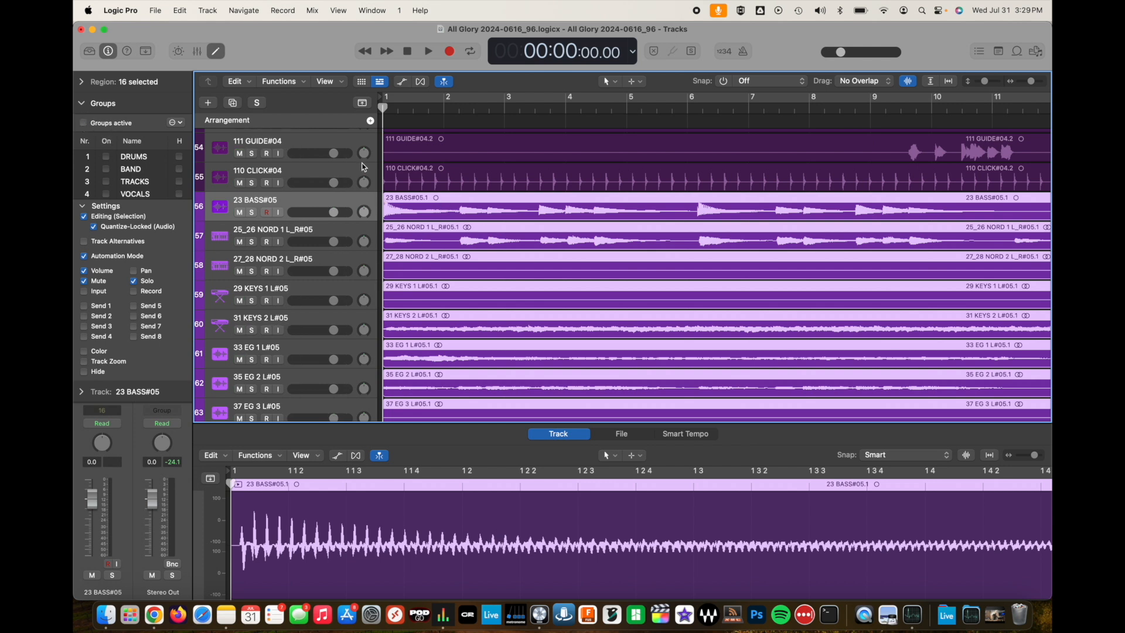
left_click(361, 169)
scroll(436, 230, "up", 10)
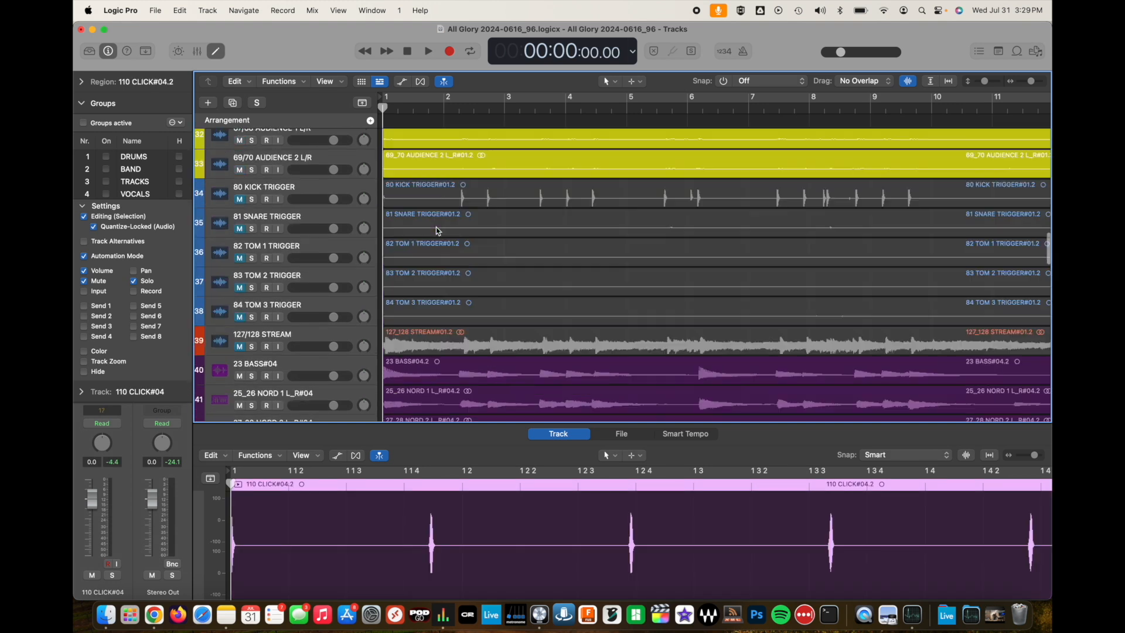
scroll(436, 227, "down", 15)
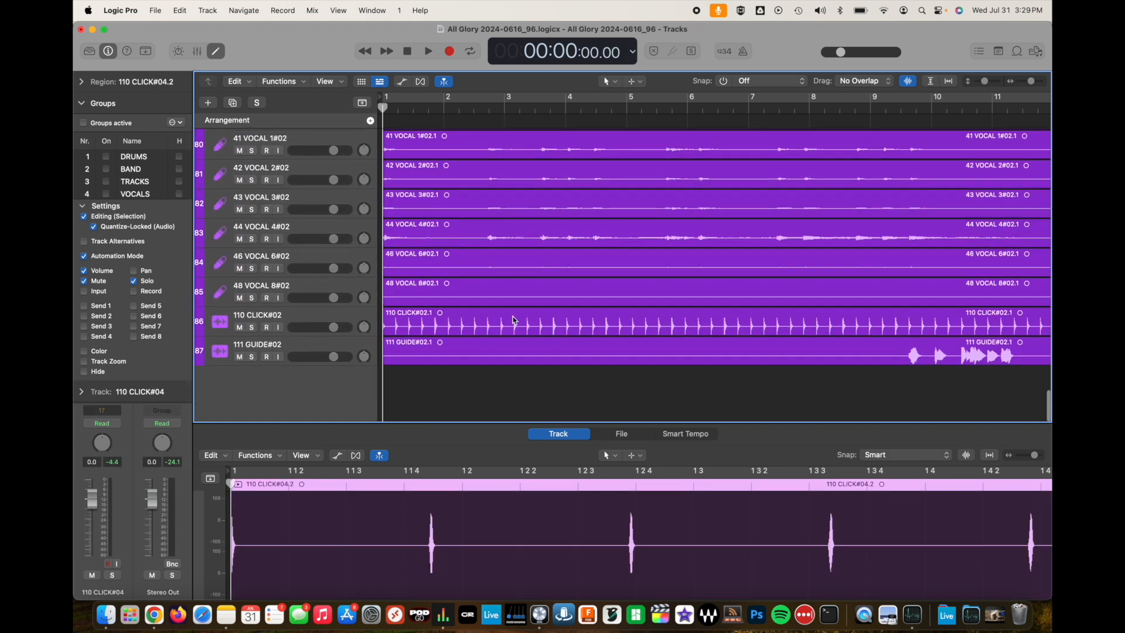
scroll(513, 319, "up", 6)
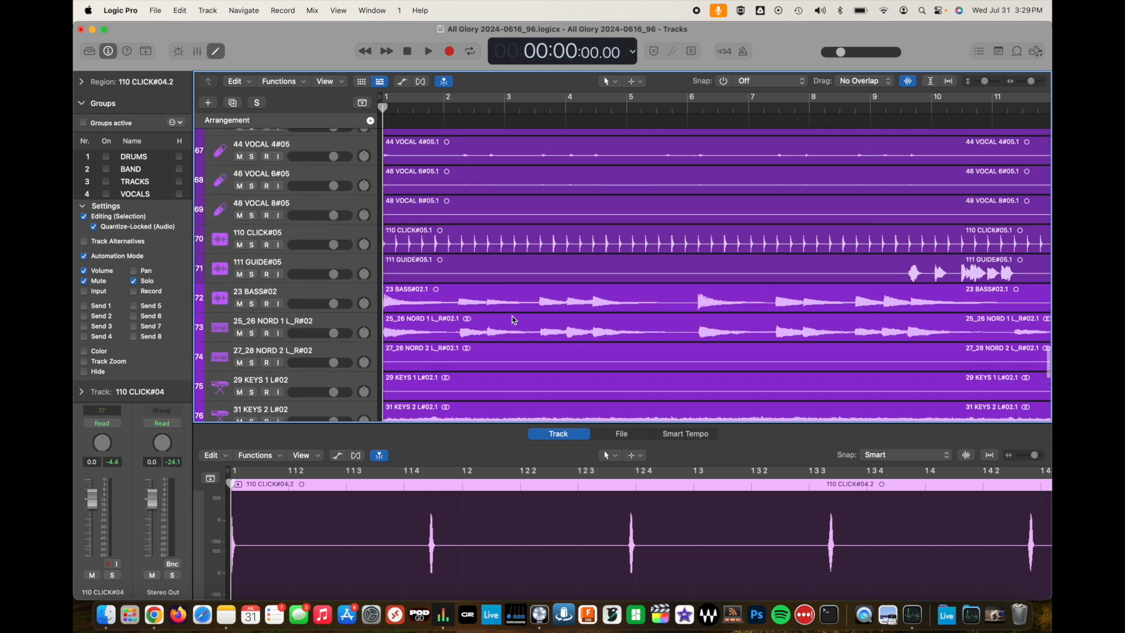
scroll(513, 318, "up", 4)
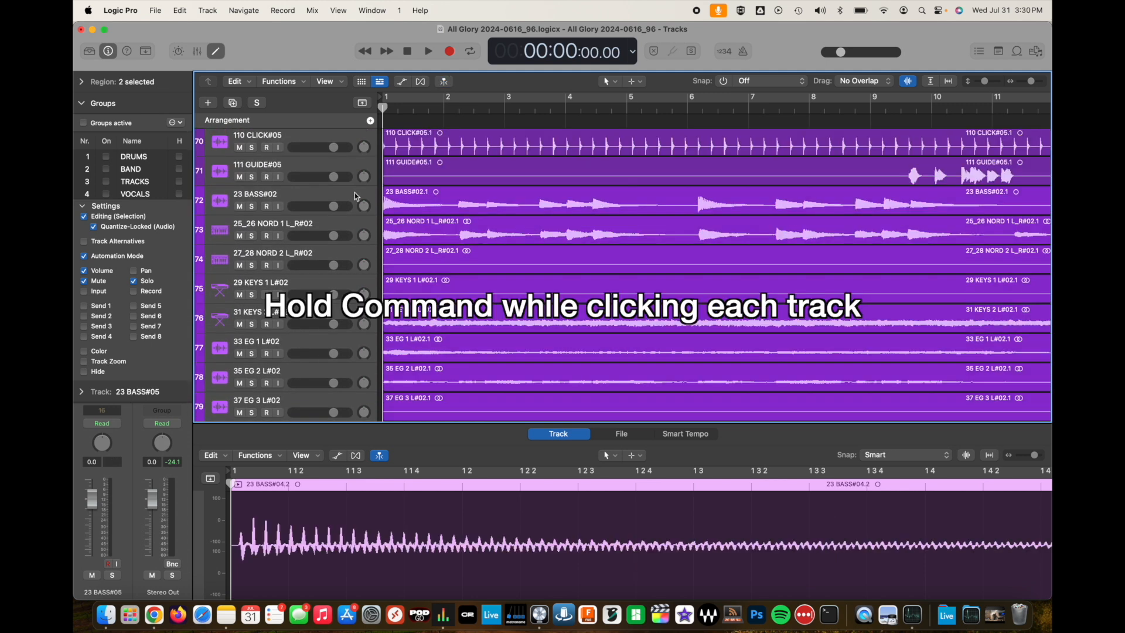
- Select the 23 BASS#02, 23 BASS#05, 23 BASS#04 and main 23 BASS regions together and pack them into a take folder
left_click(356, 196)
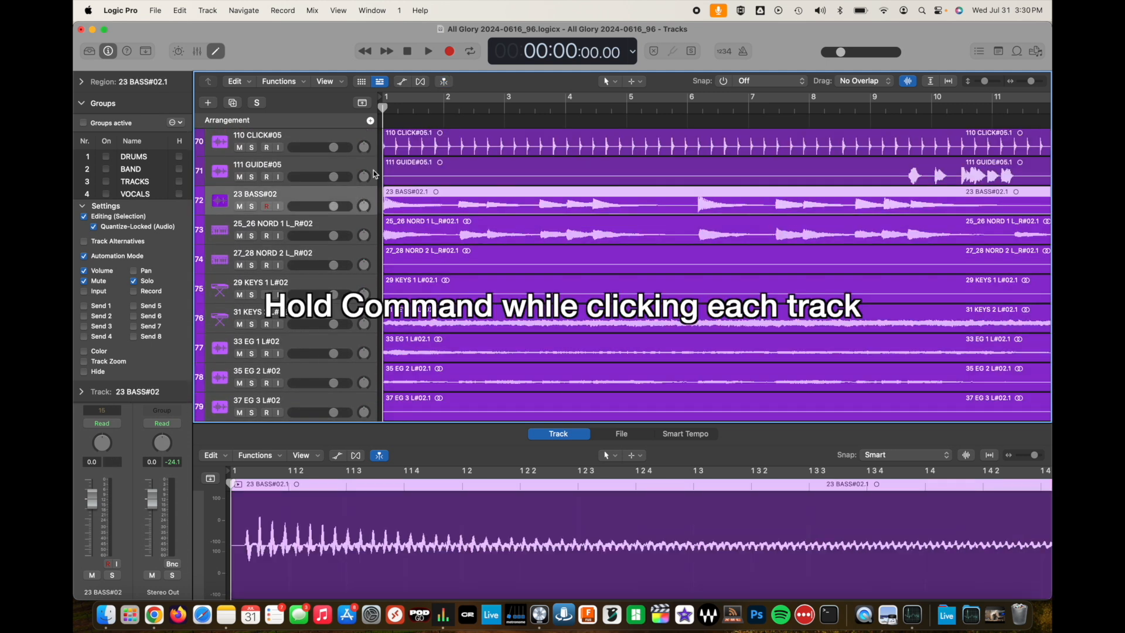
scroll(374, 174, "up", 4)
scroll(374, 172, "up", 10)
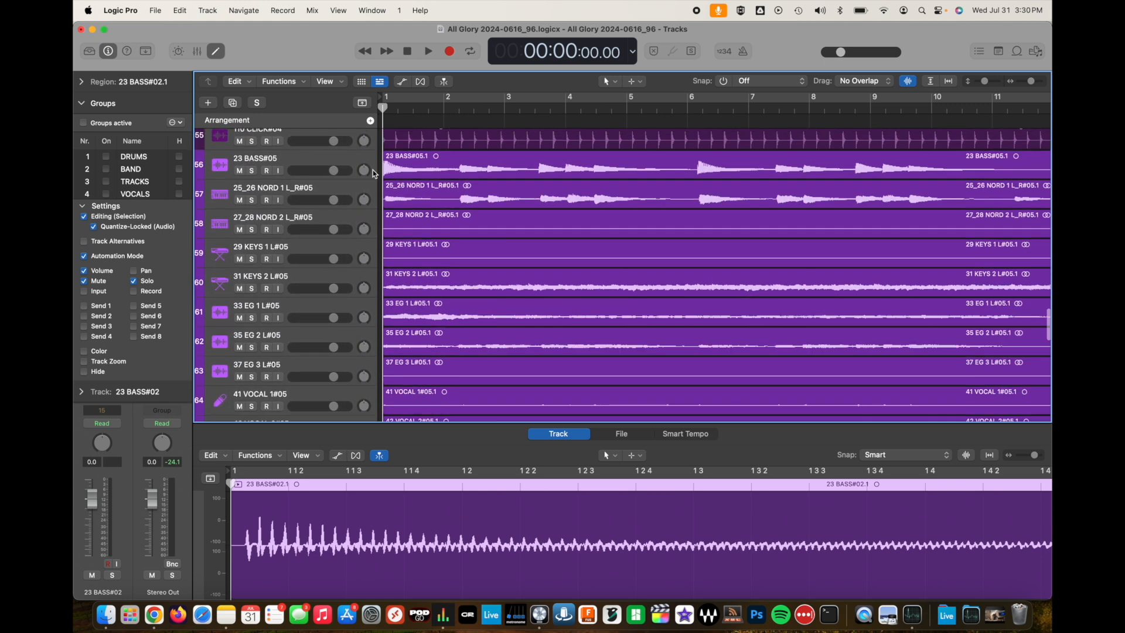
left_click(373, 170)
scroll(372, 169, "up", 5)
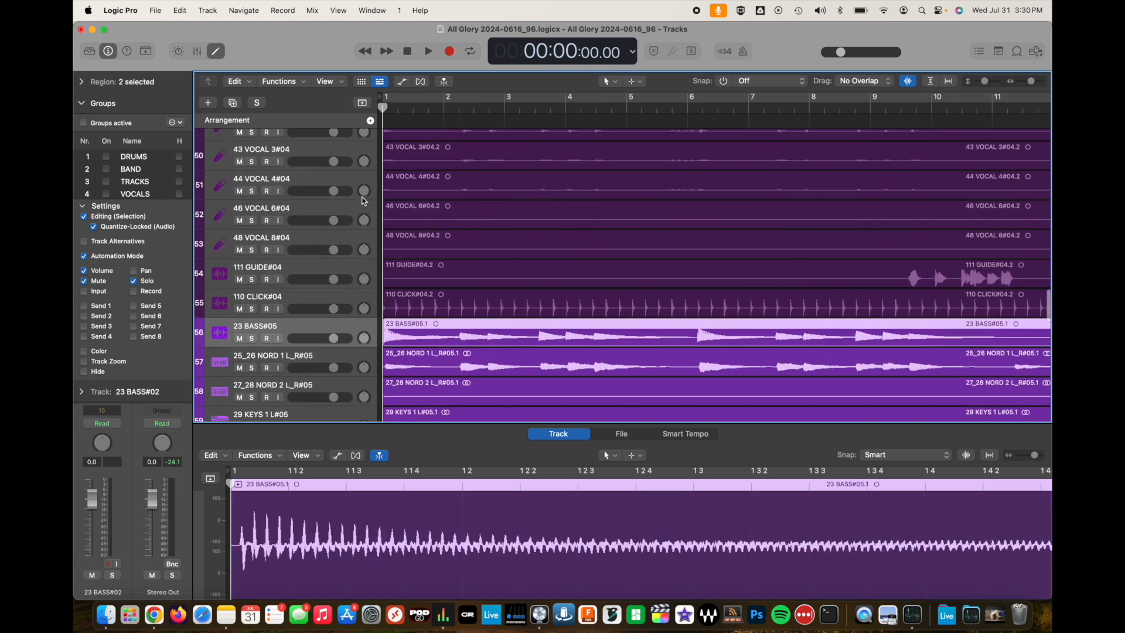
scroll(362, 200, "up", 10)
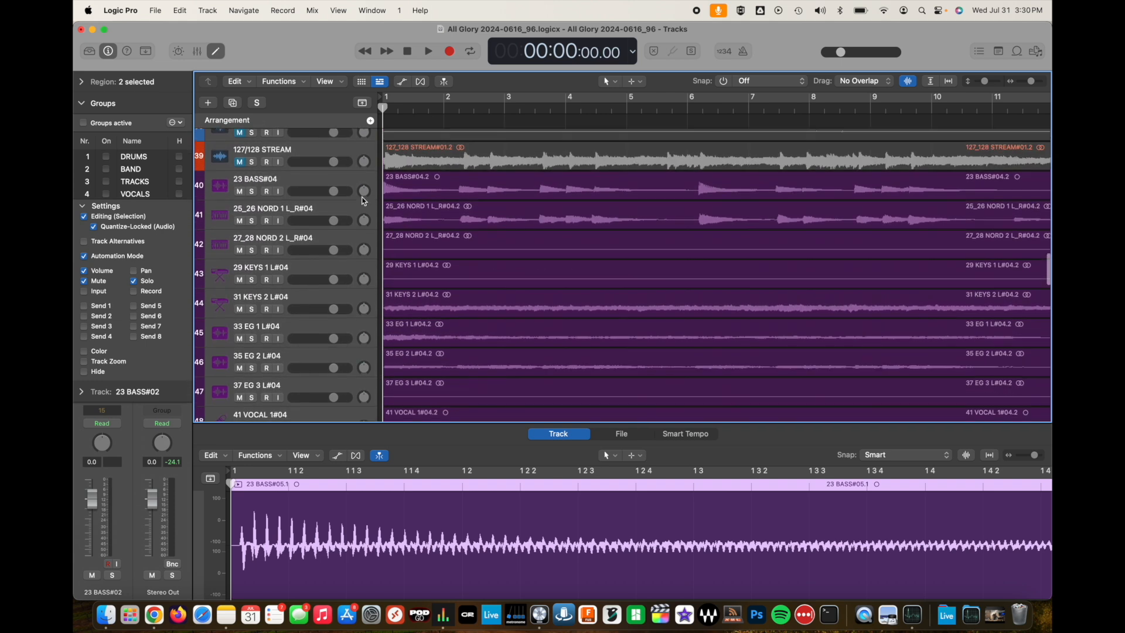
scroll(362, 201, "up", 1)
left_click(355, 197)
scroll(355, 197, "up", 18)
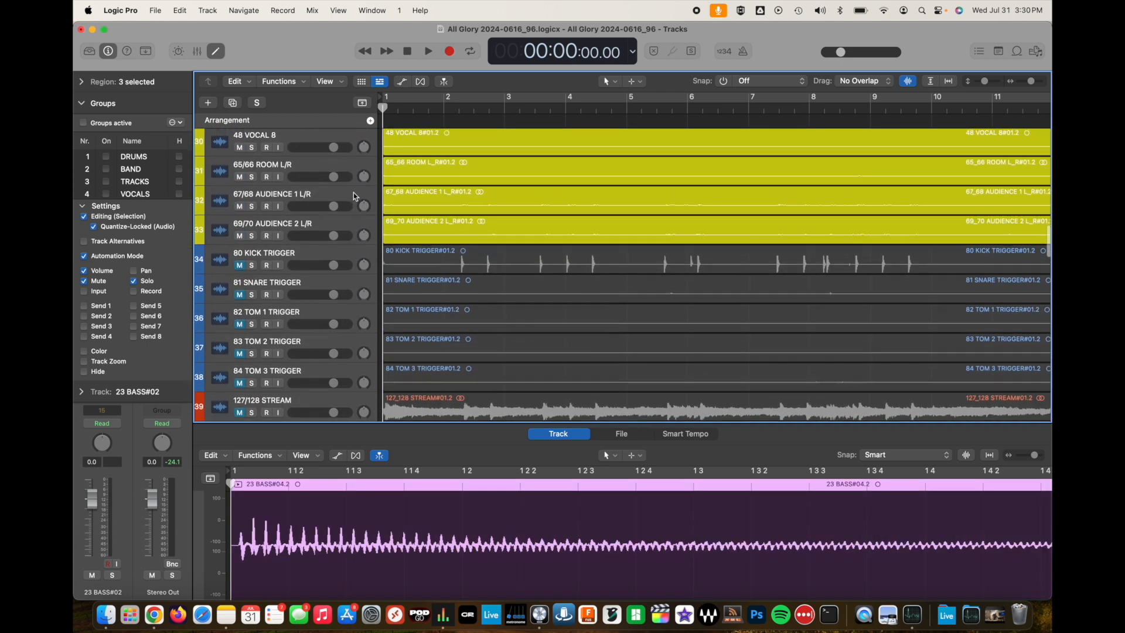
scroll(353, 196, "up", 4)
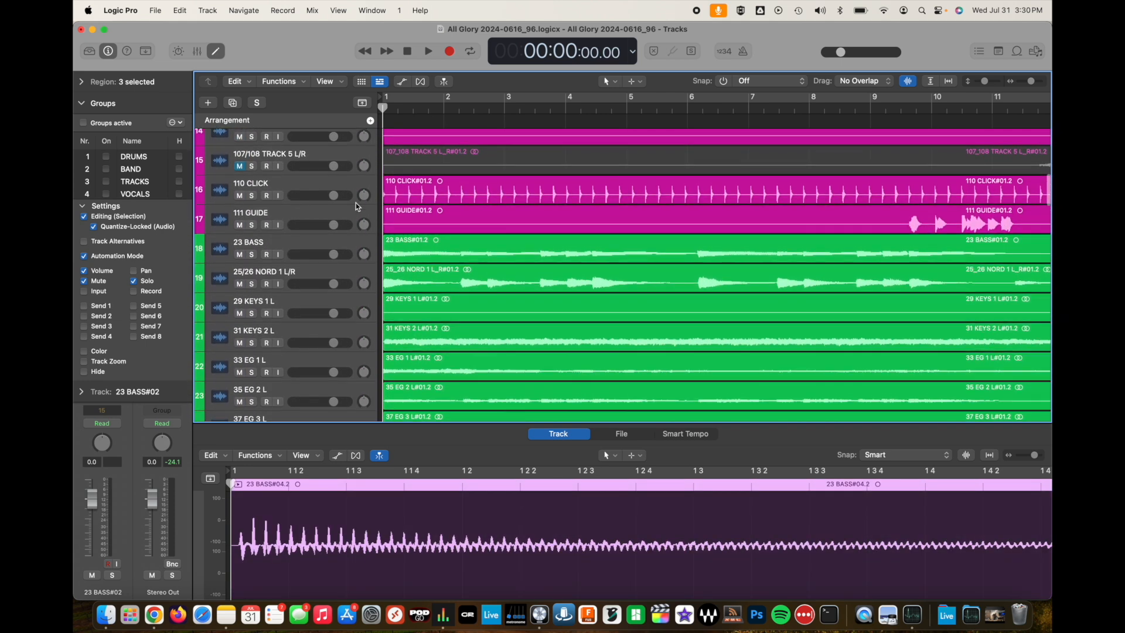
left_click(356, 240, "shift")
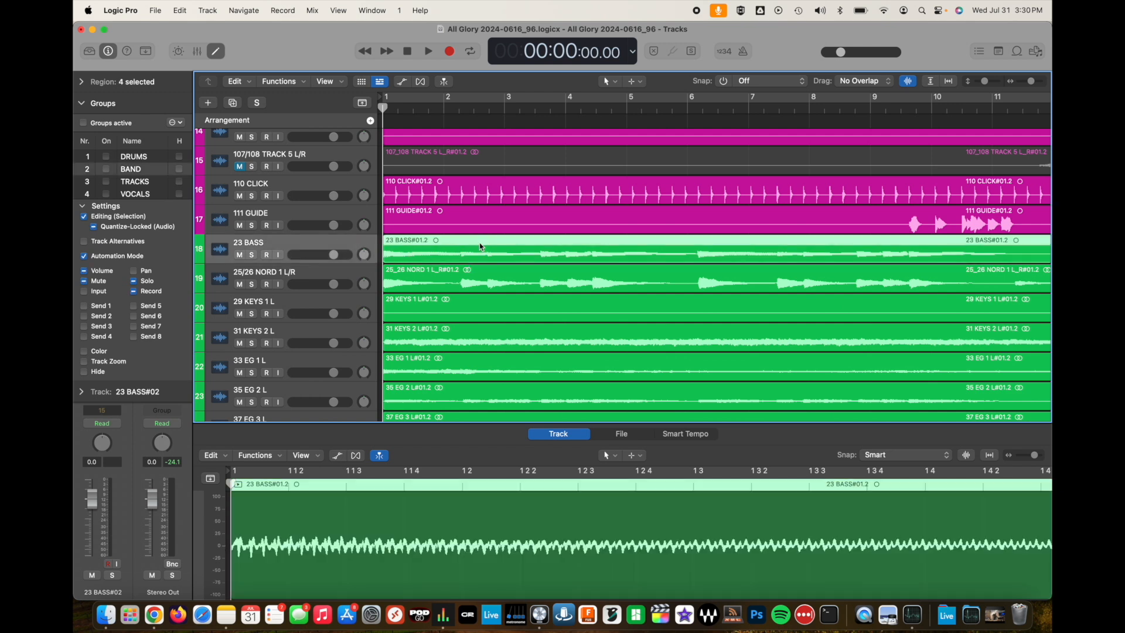
right_click(481, 247)
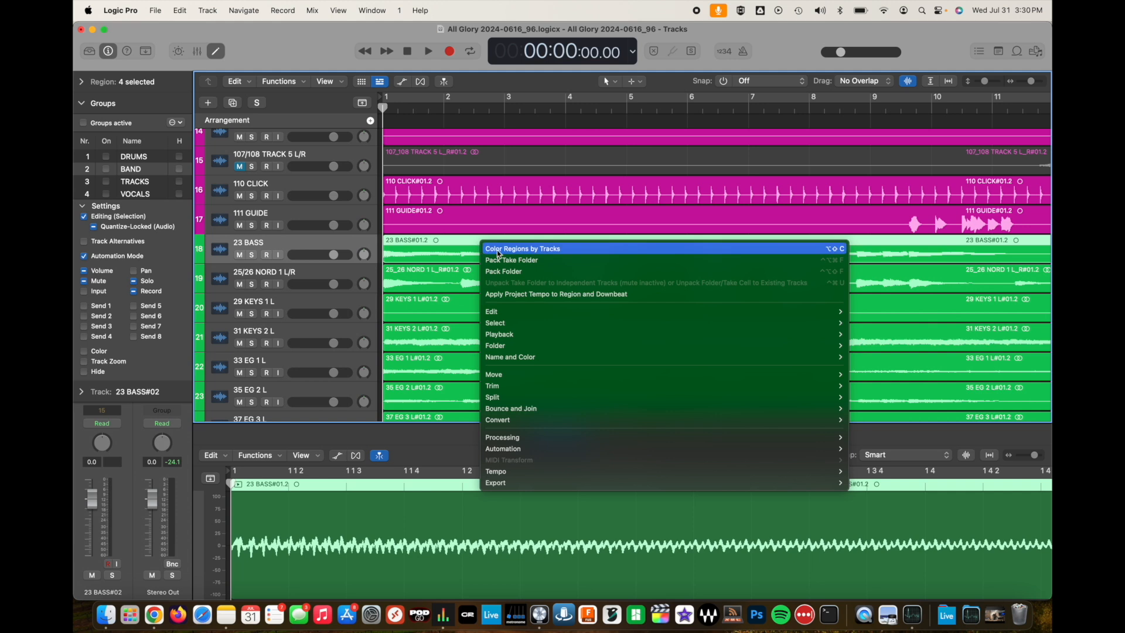
left_click(534, 263)
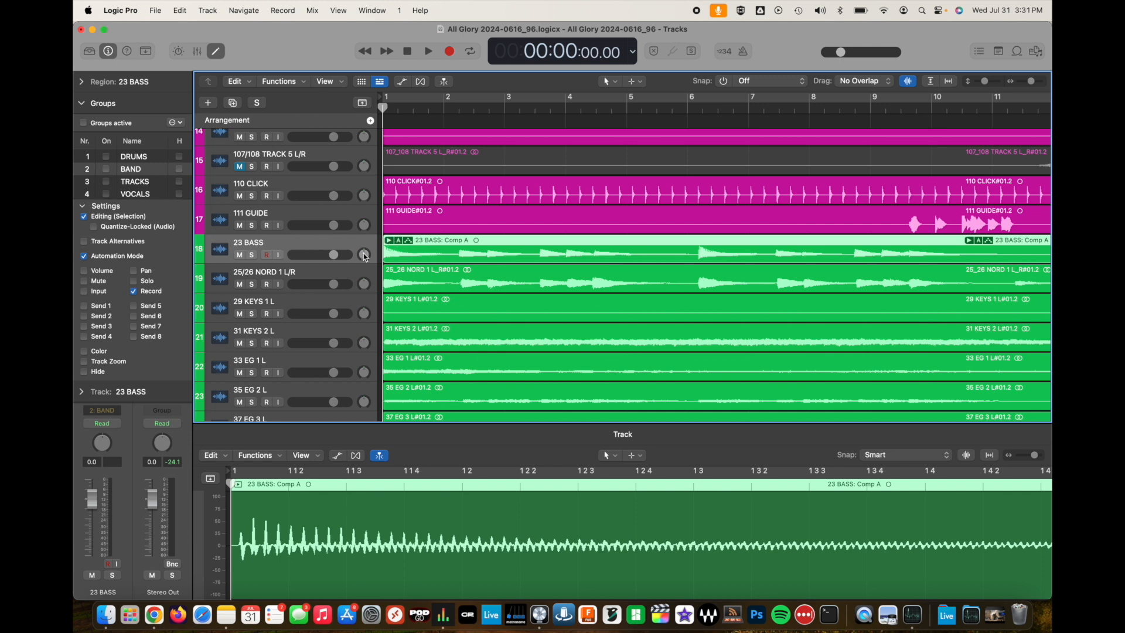
- Expand the 23 BASS take folder and switch the comp through its four takes, ending on 1 - 23 BASS#02.1
left_click(387, 240)
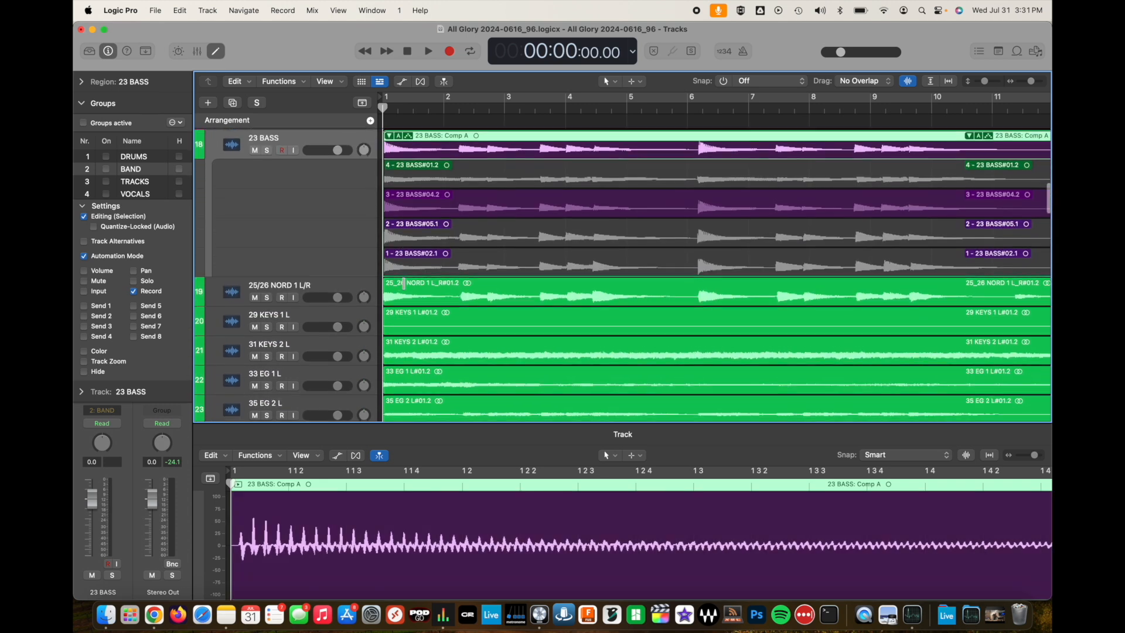
scroll(573, 213, "up", 3)
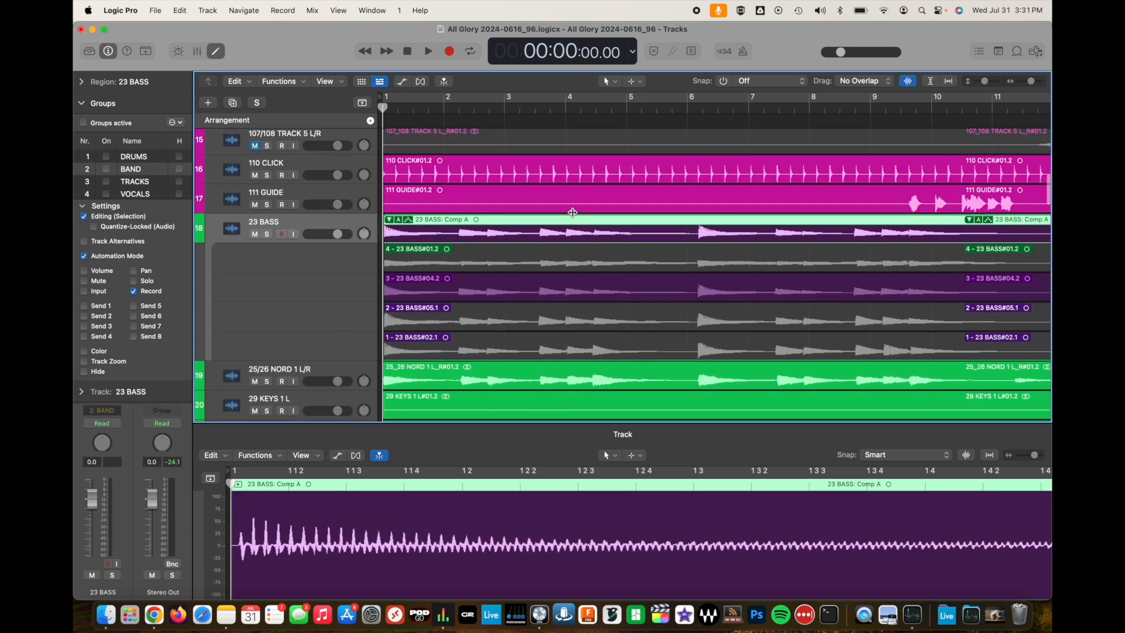
left_click(514, 254)
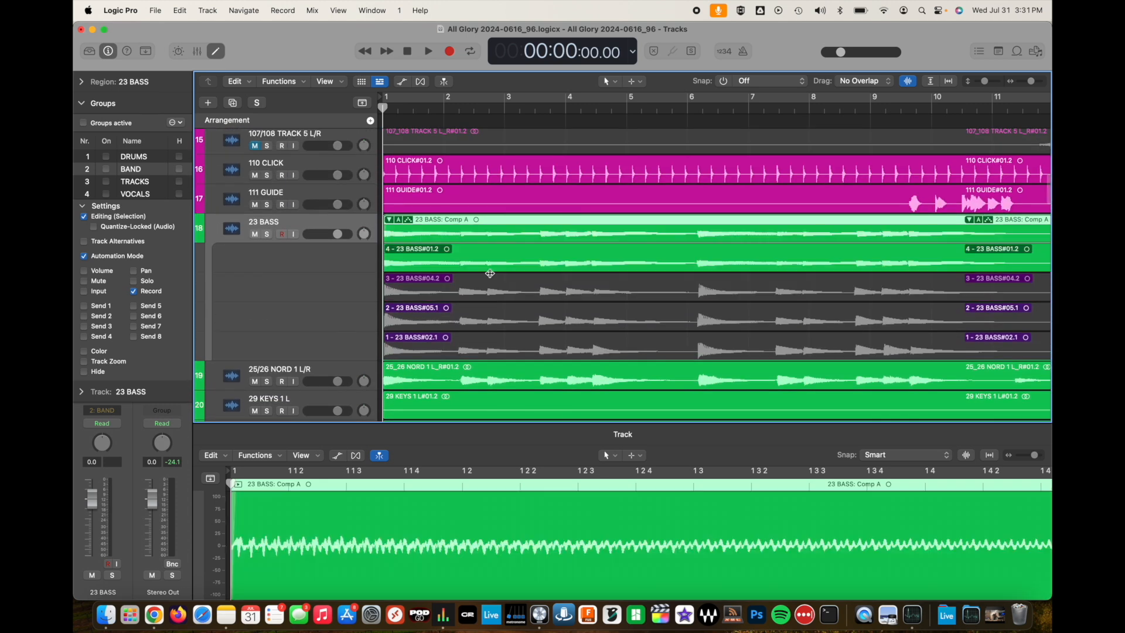
left_click(509, 297)
left_click(508, 316)
left_click(507, 339)
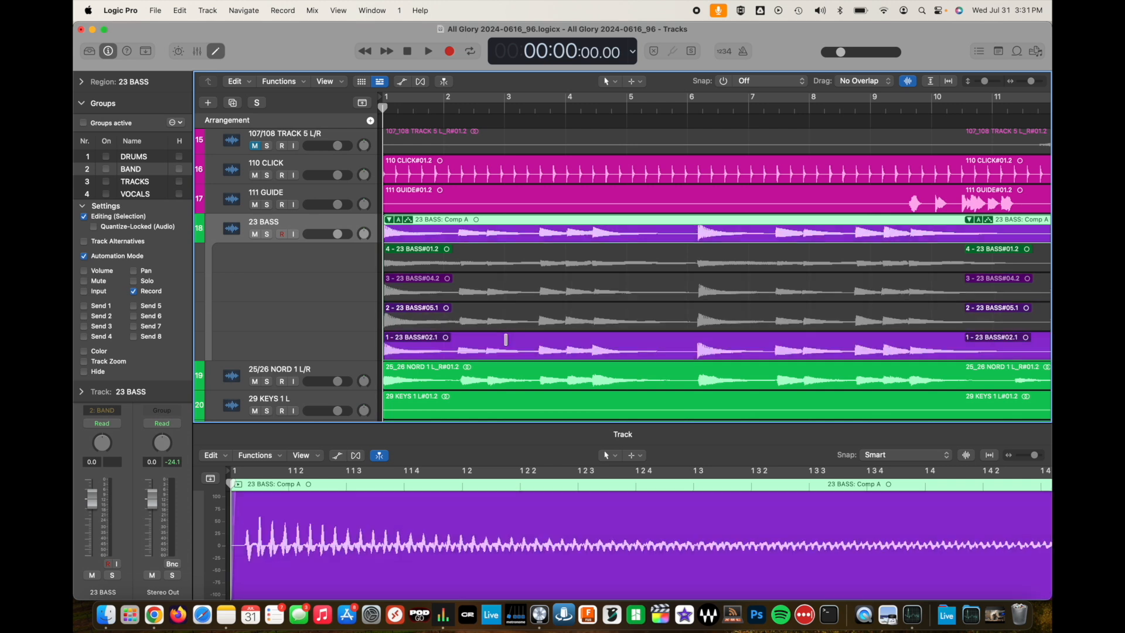
- Compare the bass takes again, set the comp to take 4 - 23 BASS#01.2, and collapse the 23 BASS take folder
left_click(498, 296)
left_click(498, 315)
left_click(487, 351)
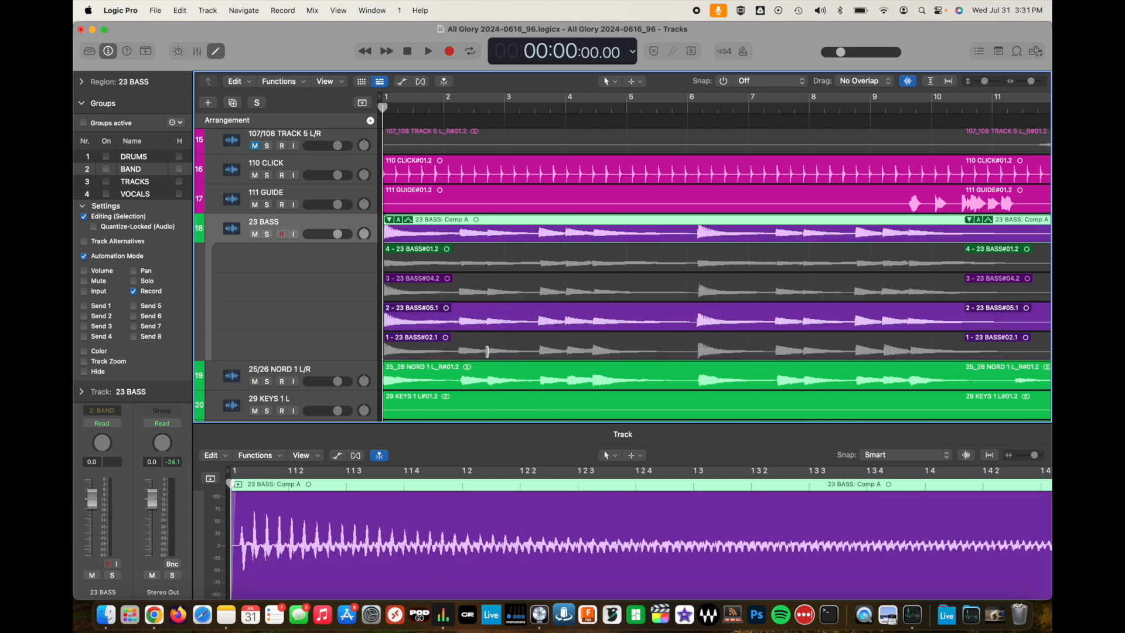
left_click(480, 286)
left_click(512, 351)
left_click(503, 269)
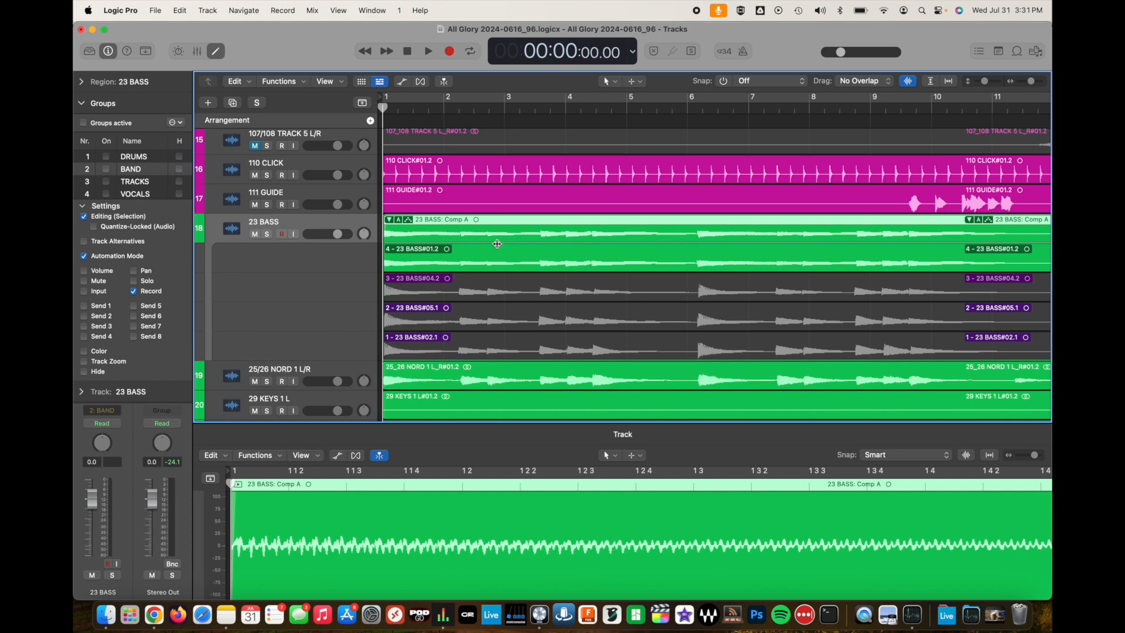
left_click(388, 220)
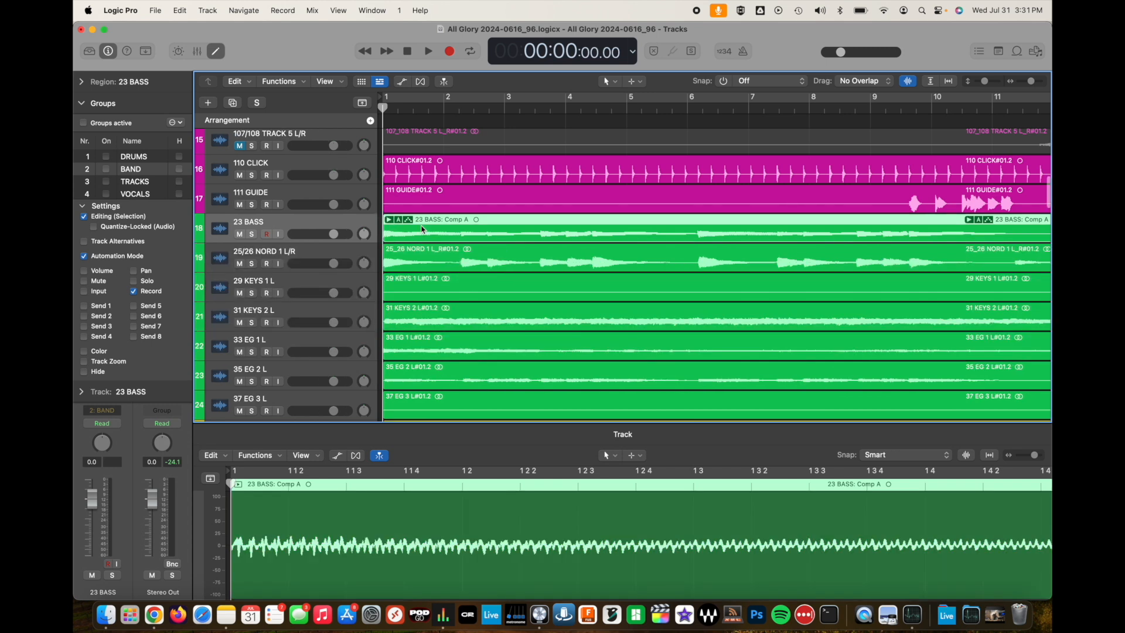
- Examine the source bass tracks in the #04, #05 and #02 groups and the full length of the take regions
scroll(388, 234, "down", 20)
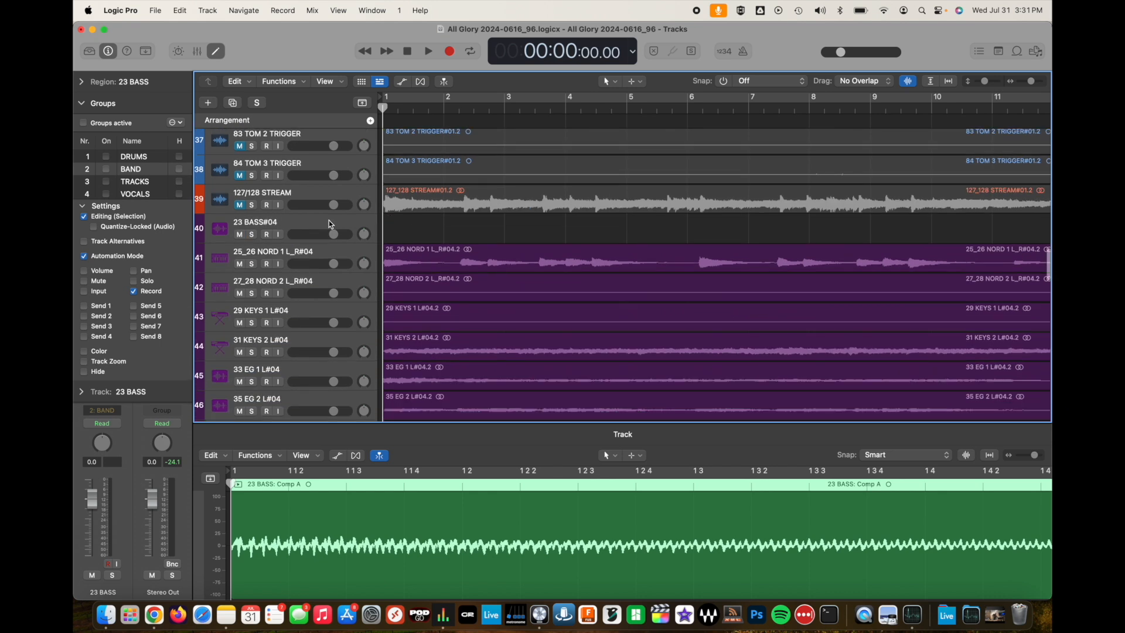
scroll(398, 246, "down", 15)
scroll(412, 212, "down", 12)
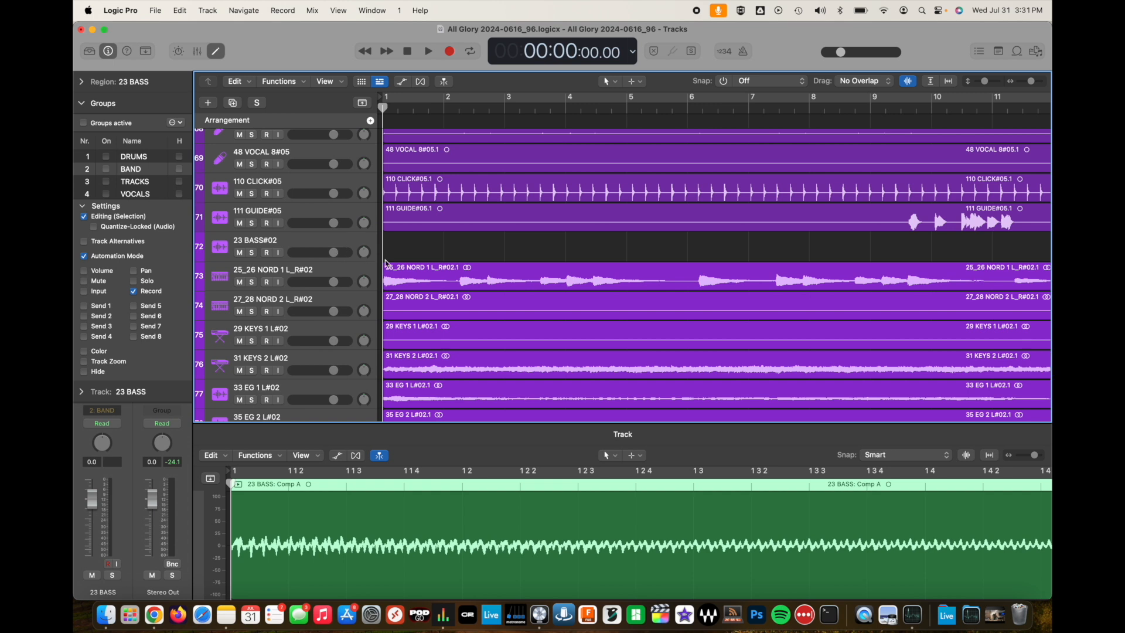
scroll(385, 264, "down", 10)
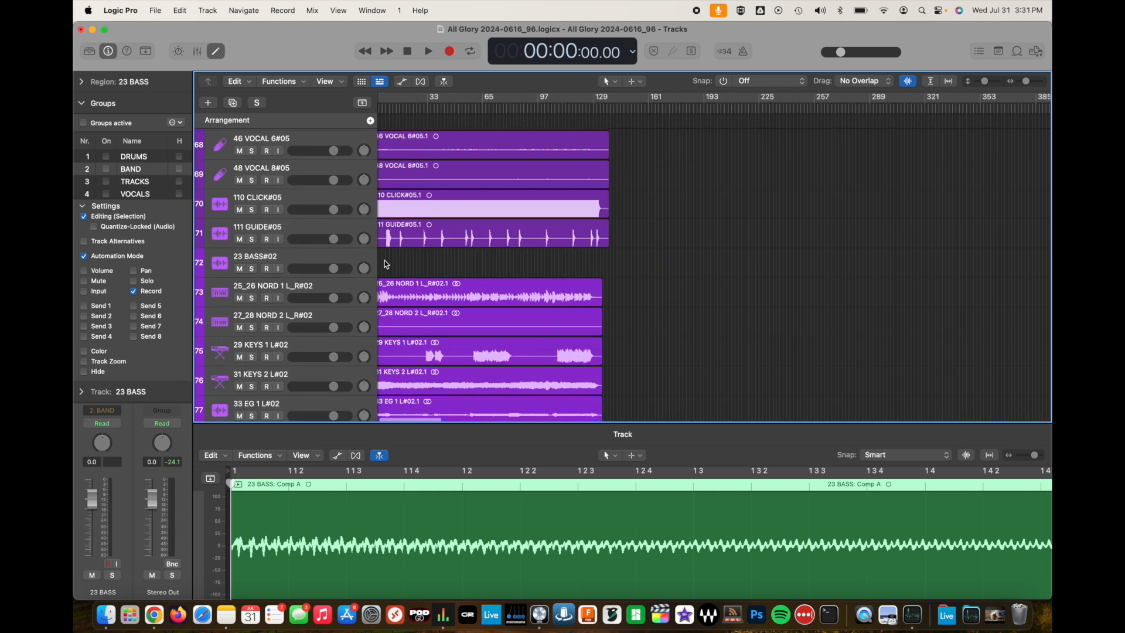
scroll(386, 264, "down", 8)
scroll(455, 250, "down", 3)
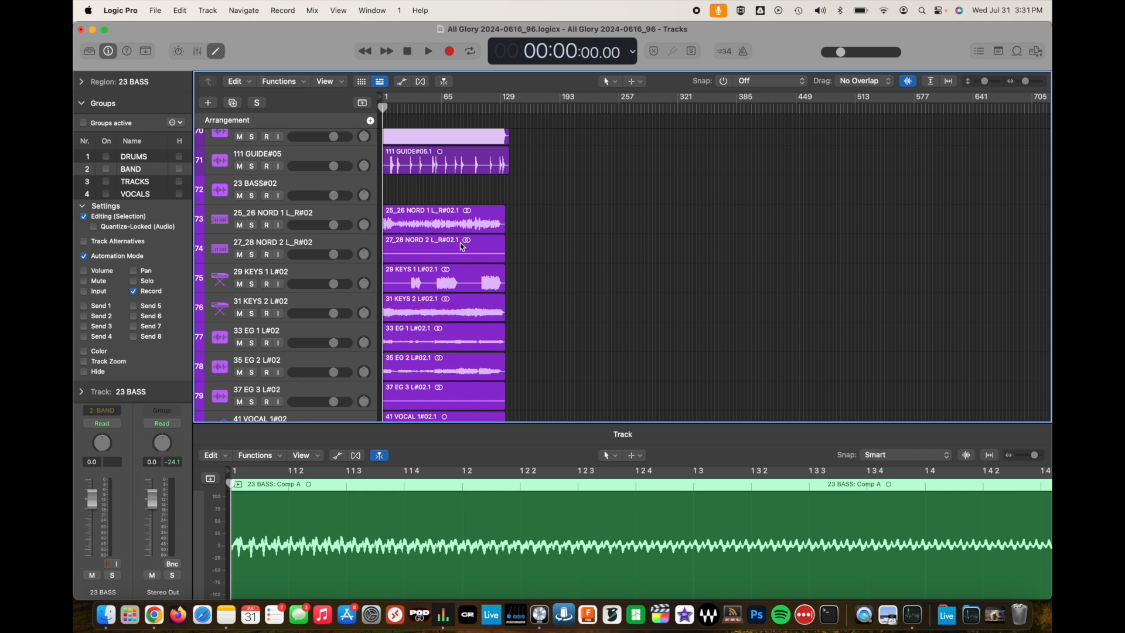
scroll(454, 206, "down", 5)
scroll(452, 205, "up", 6)
scroll(453, 205, "up", 4)
scroll(453, 205, "down", 8)
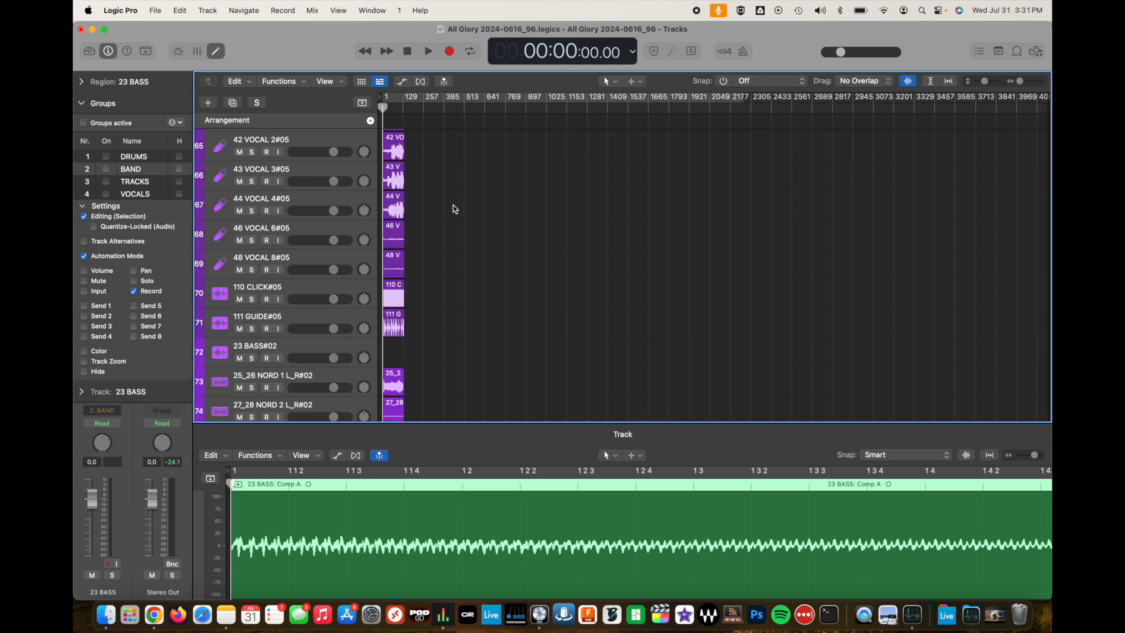
scroll(633, 230, "up", 2)
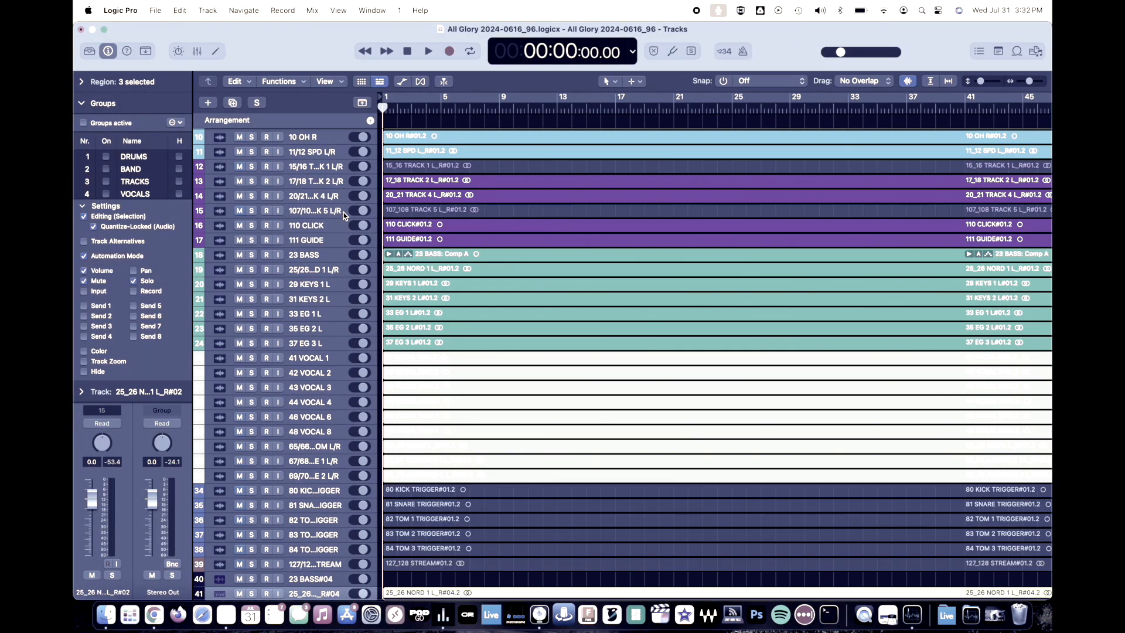
- Pack the matching takes of each remaining band and vocal track, from 25/26 NORD 1 L/R through 48 VOCAL 8, into take folders
scroll(452, 283, "down", 10)
scroll(452, 284, "up", 5)
left_click(322, 159)
left_click_drag(981, 81, 985, 82)
scroll(876, 229, "down", 8)
left_click(281, 311)
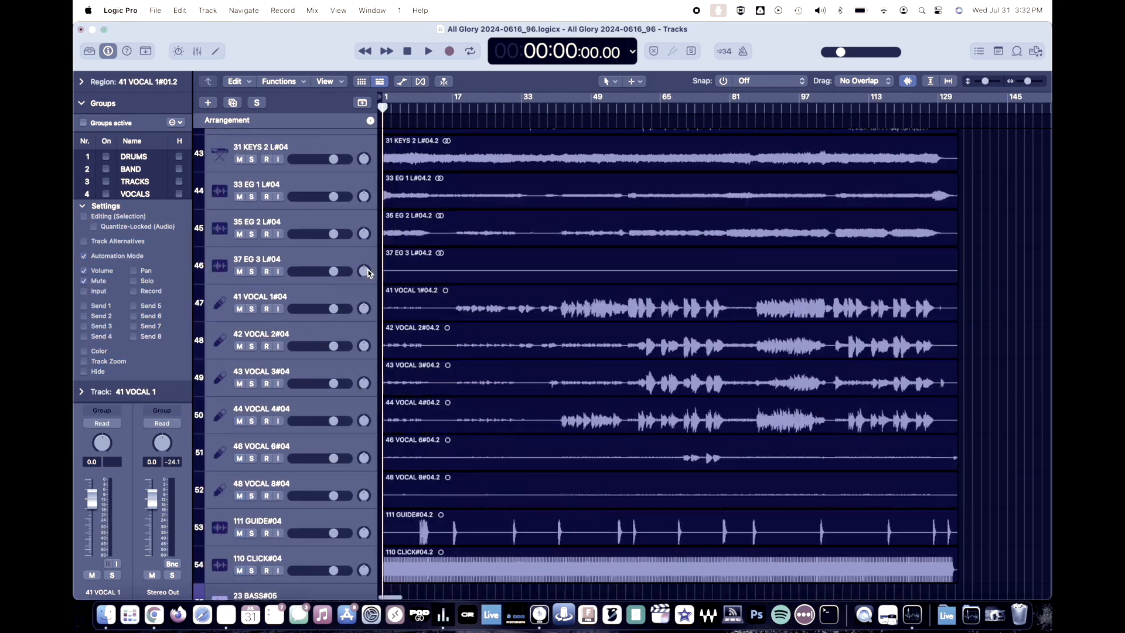
right_click(352, 377)
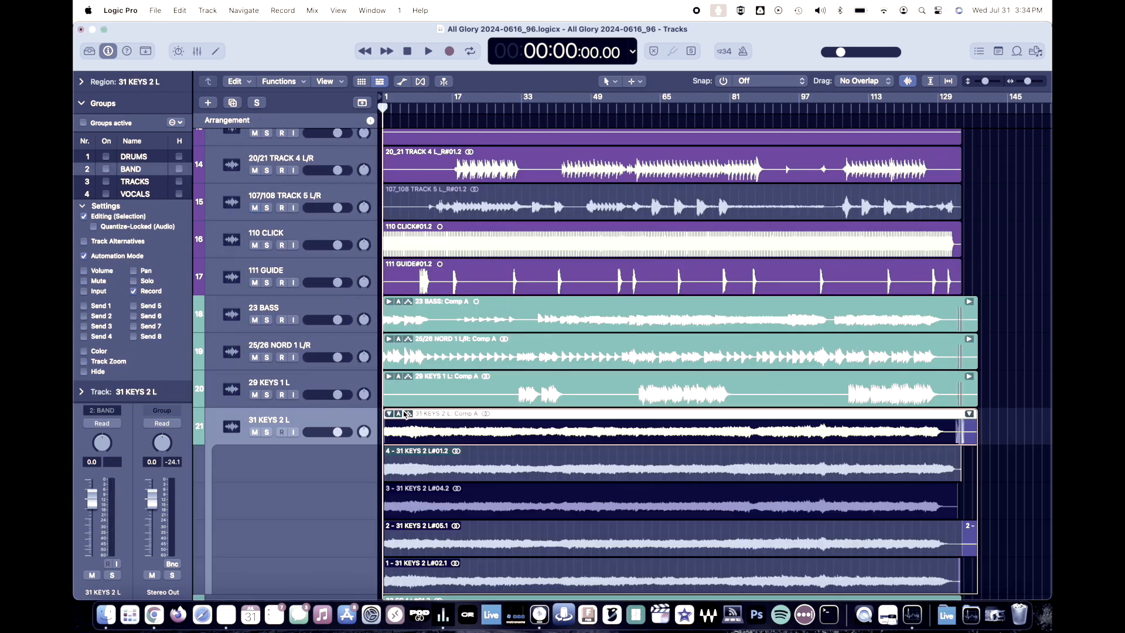
scroll(491, 225, "down", 3)
left_click(466, 298)
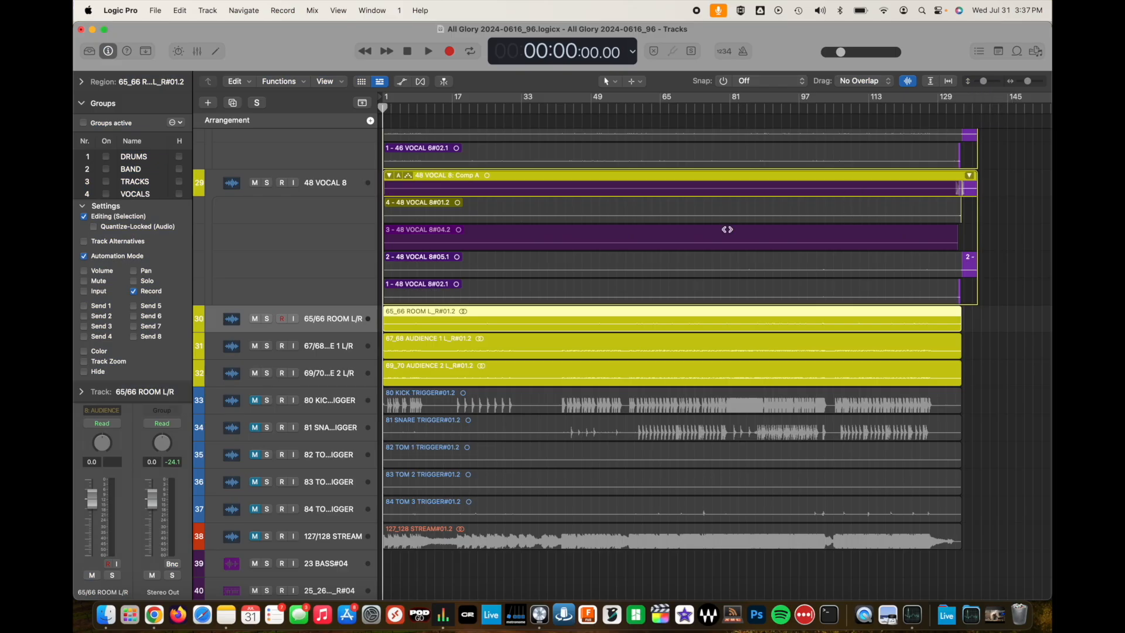
- Expand the 42 VOCAL 2 take folder, set the 41 VOCAL 1 comp to take 4 - 41 VOCAL 1#01.2, and collapse the 41 VOCAL 1 folder
scroll(727, 229, "up", 4)
scroll(699, 259, "up", 15)
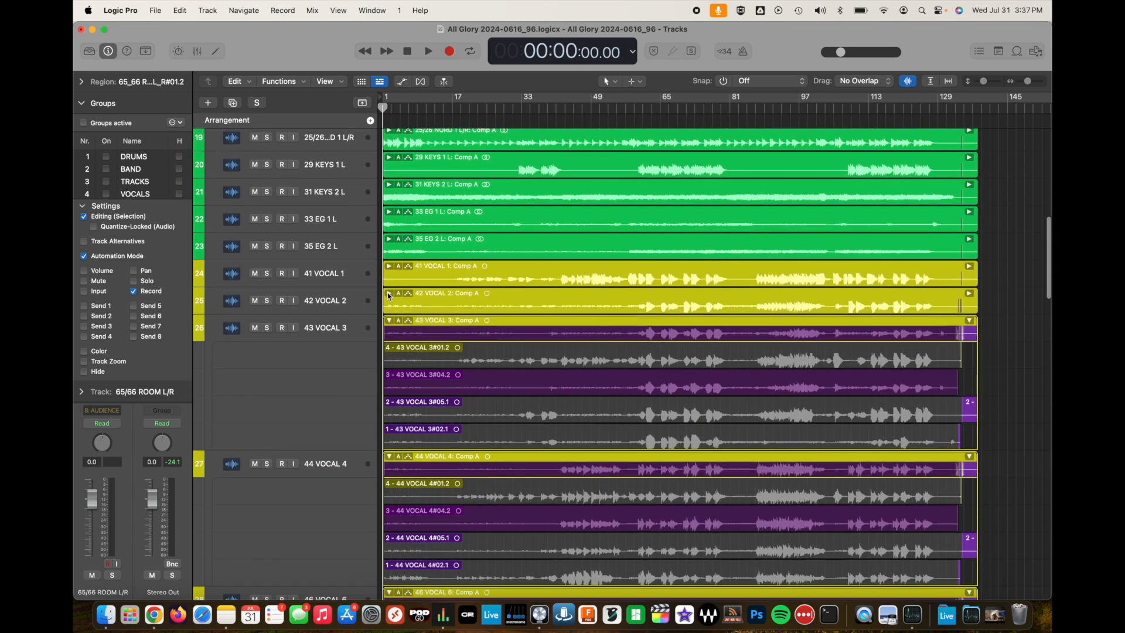
left_click(389, 295)
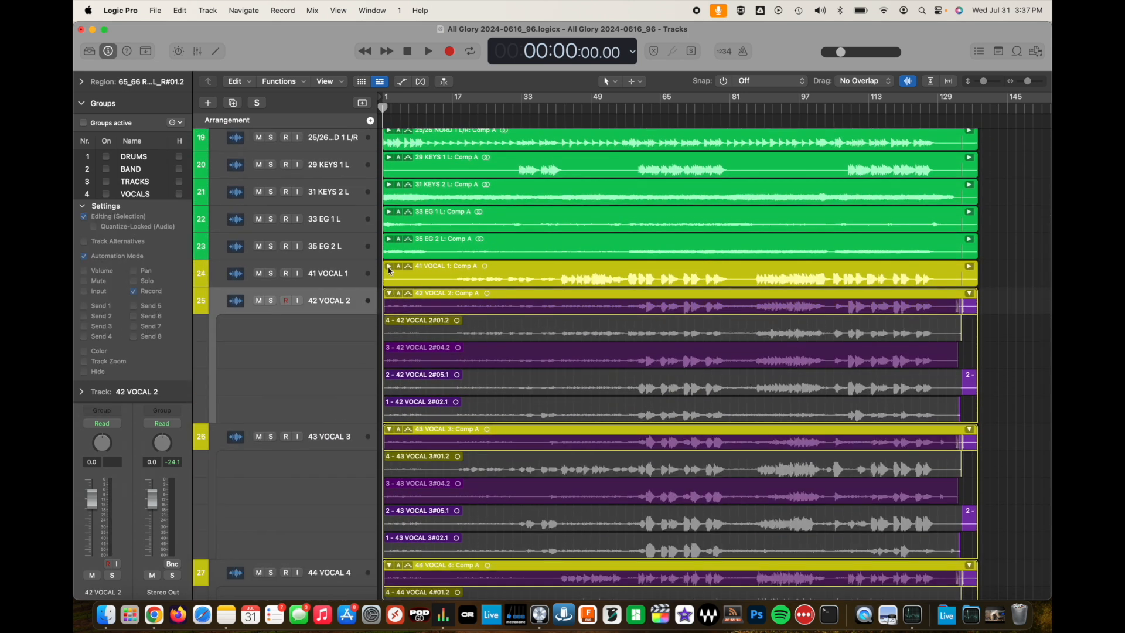
left_click(389, 267)
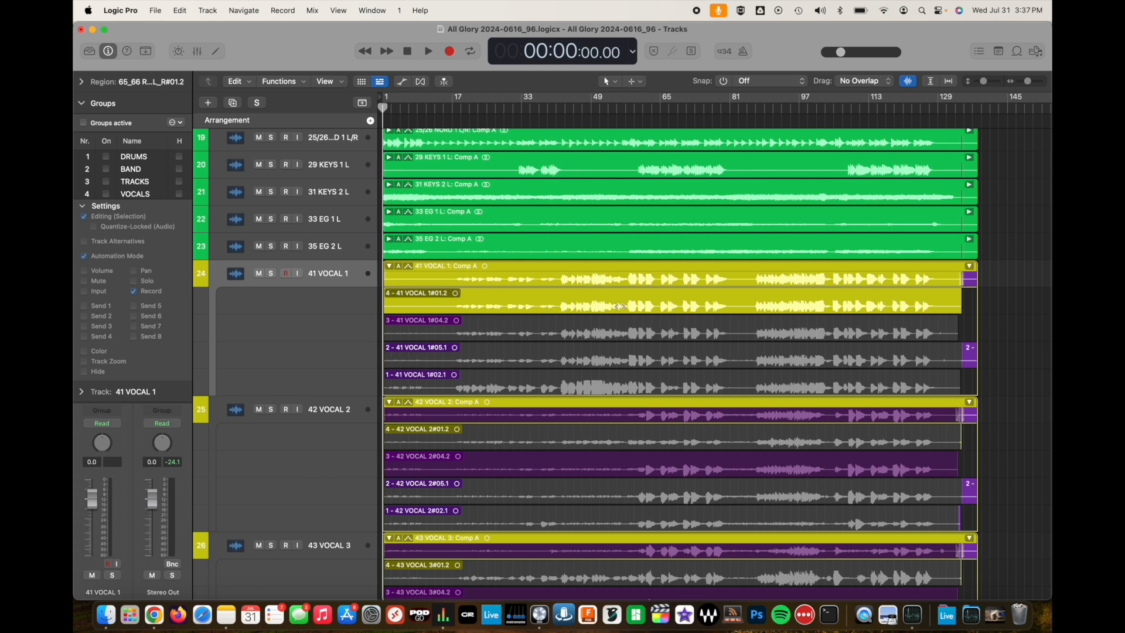
left_click(389, 267)
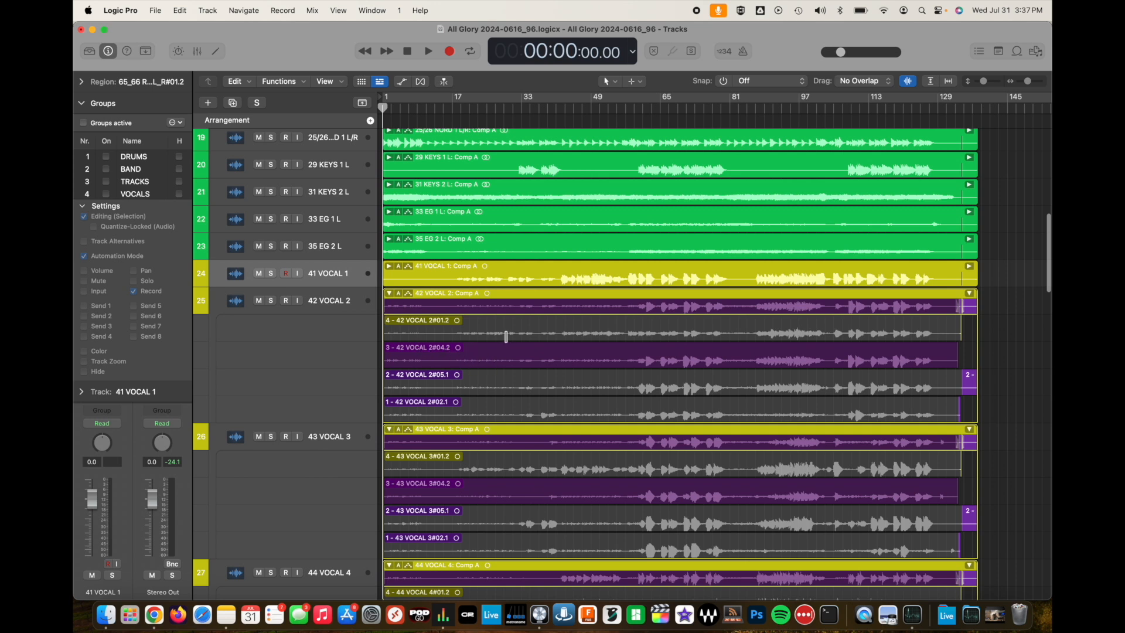
- Set the 42 VOCAL 2 and 43 VOCAL 3 comps to the full length of their take 4 (#01.2) and collapse both take folders
left_click(504, 338)
left_click_drag(955, 329, 958, 329)
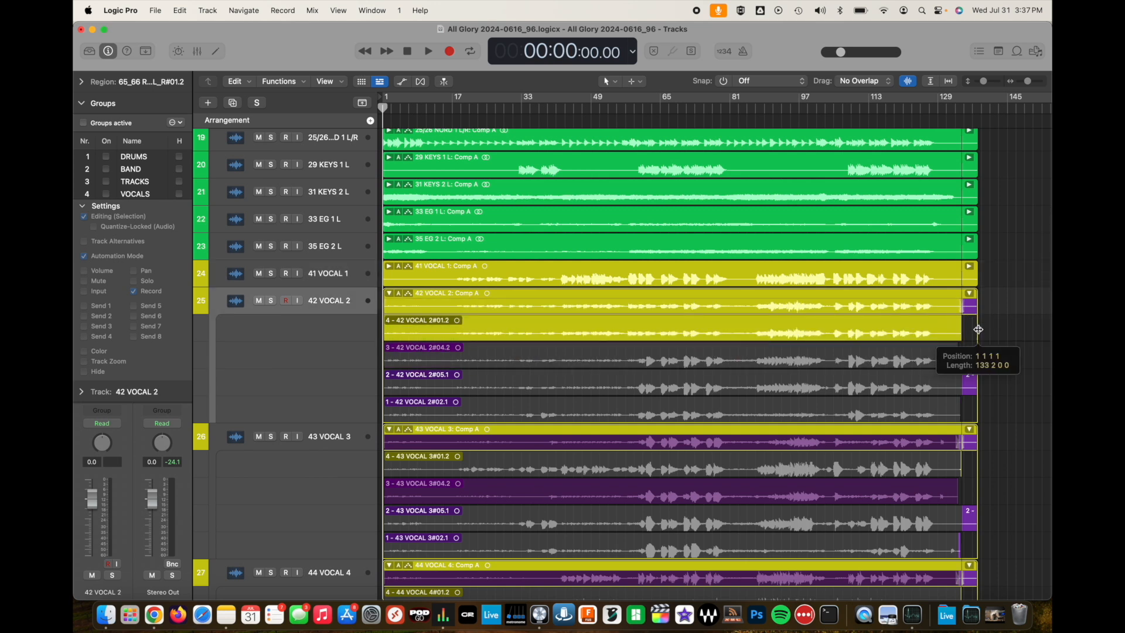
left_click(390, 293)
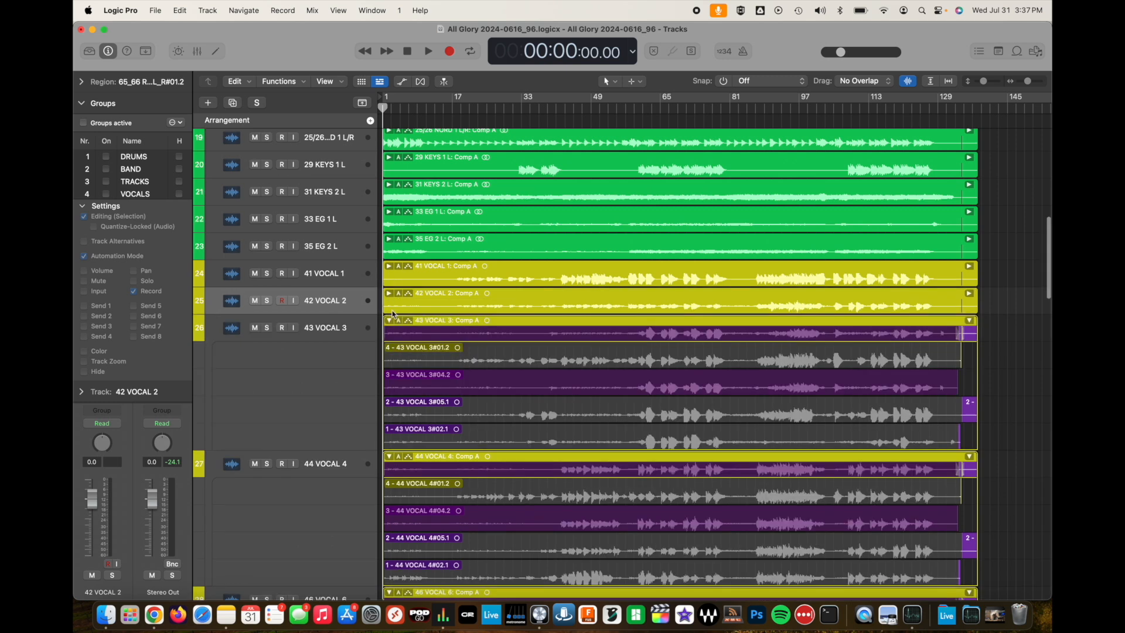
left_click(502, 363)
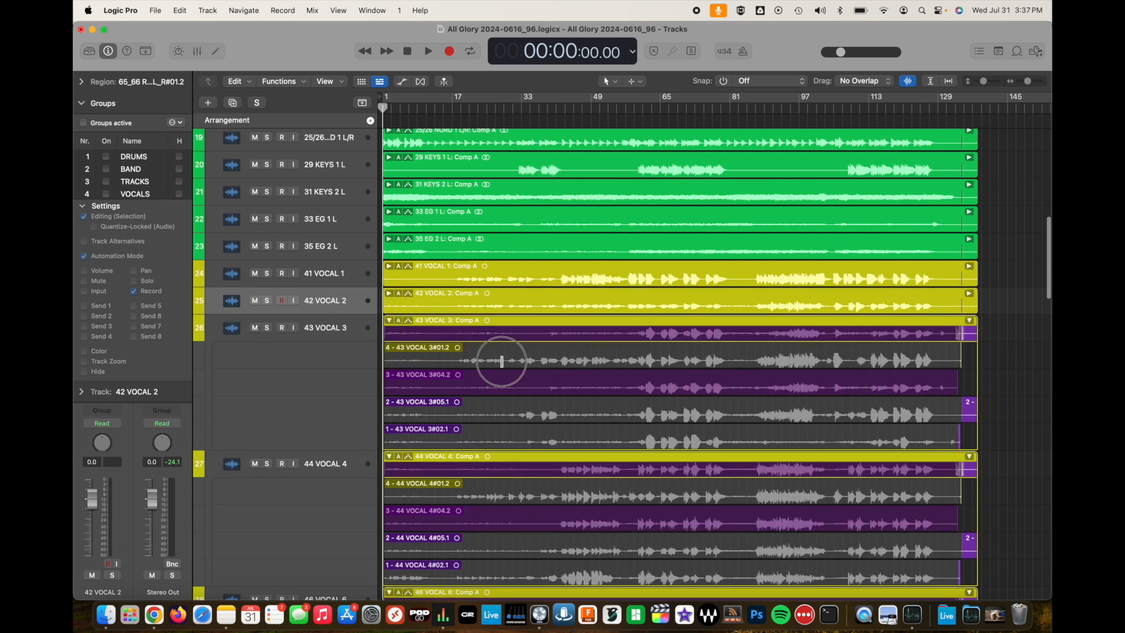
left_click(952, 350)
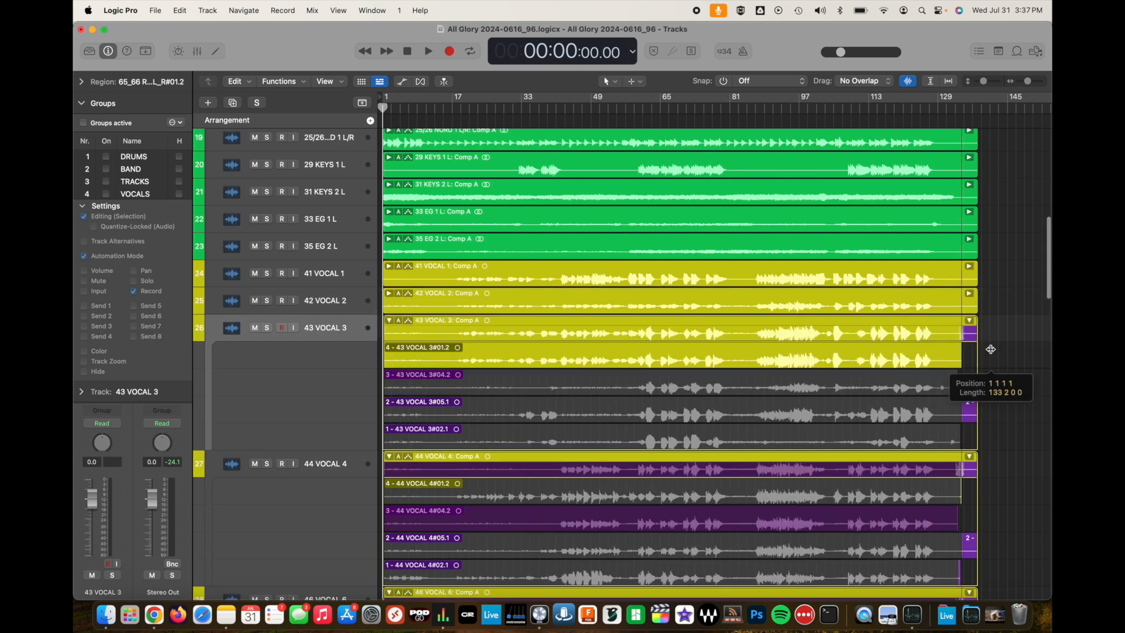
left_click(390, 321)
- Set the 44 VOCAL 4 and 46 VOCAL 6 comps to the full length of their take 4 (#01.2) and collapse both take folders
left_click(561, 386)
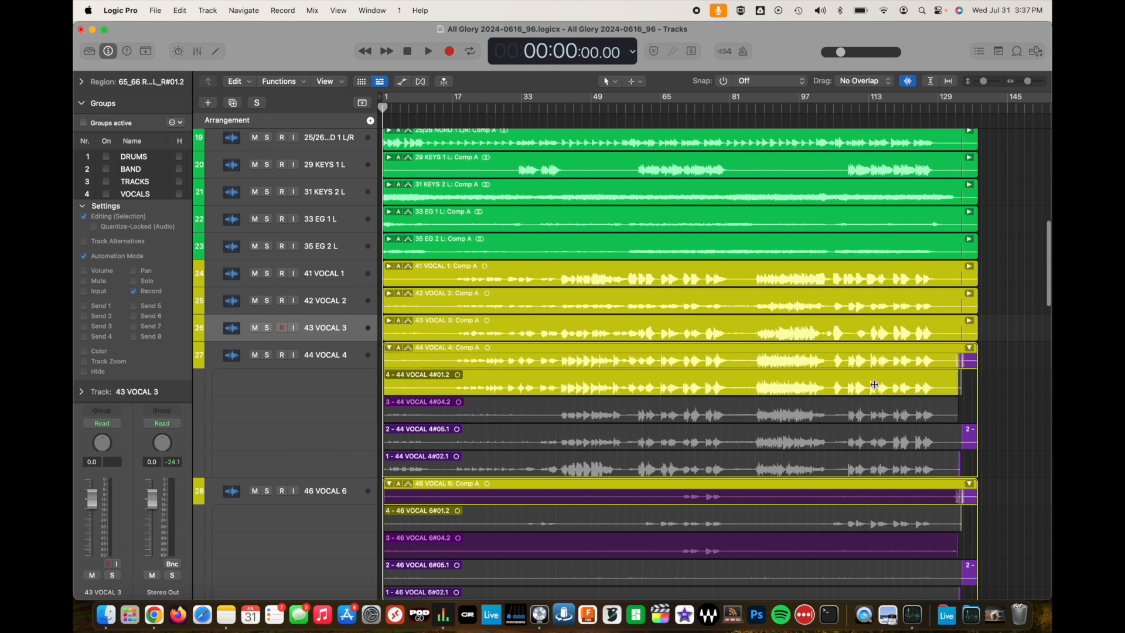
left_click(934, 377)
left_click(389, 347)
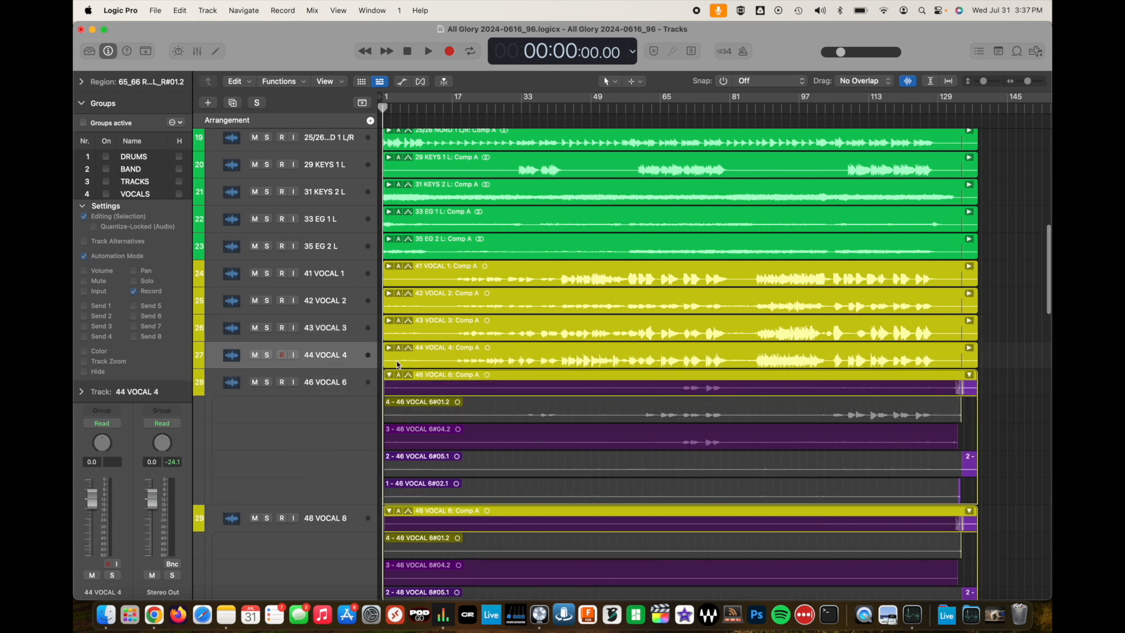
scroll(427, 395, "down", 2)
left_click(518, 357)
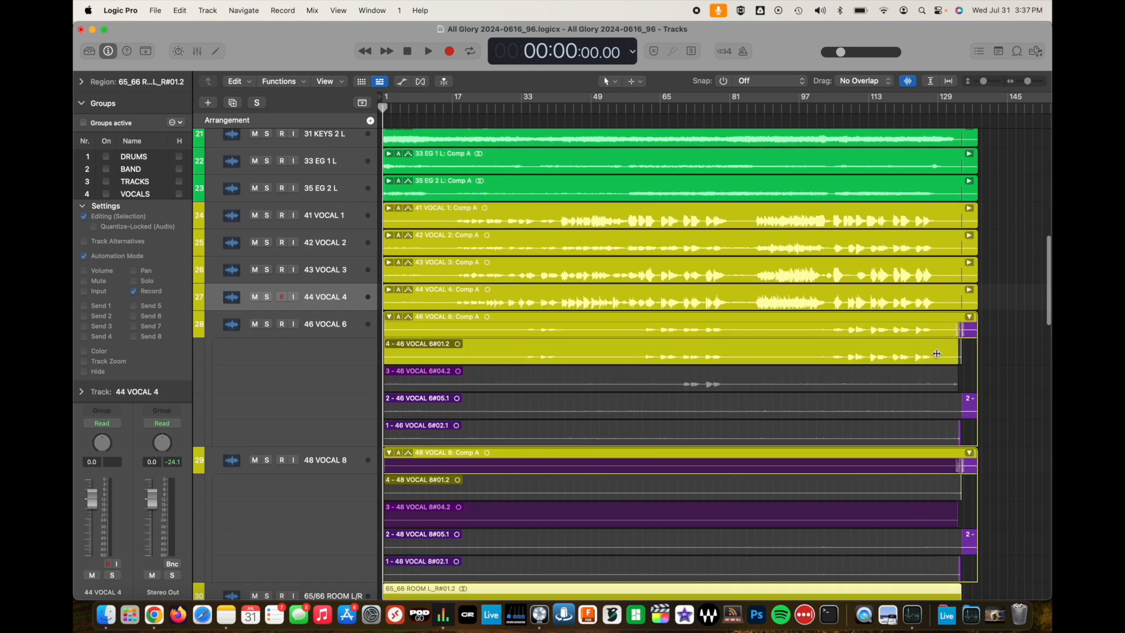
left_click(349, 327)
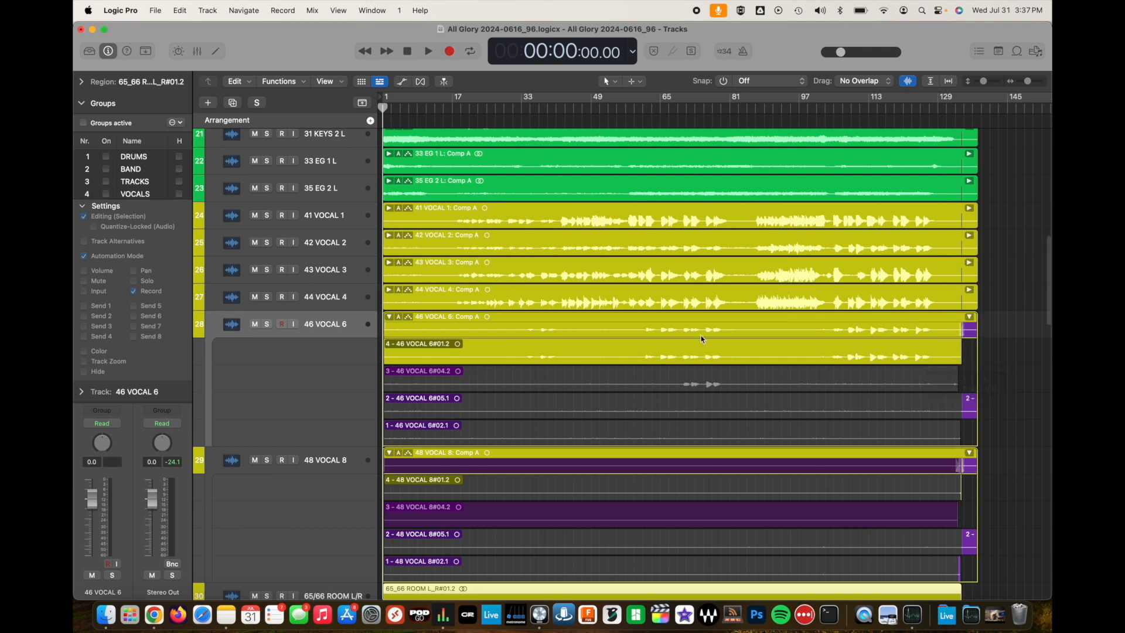
left_click(389, 317)
- Set the 48 VOCAL 8 comp to the full length of take 4 - 48 VOCAL 8#01.2 and collapse its take folder
scroll(432, 372, "down", 2)
left_click(521, 331)
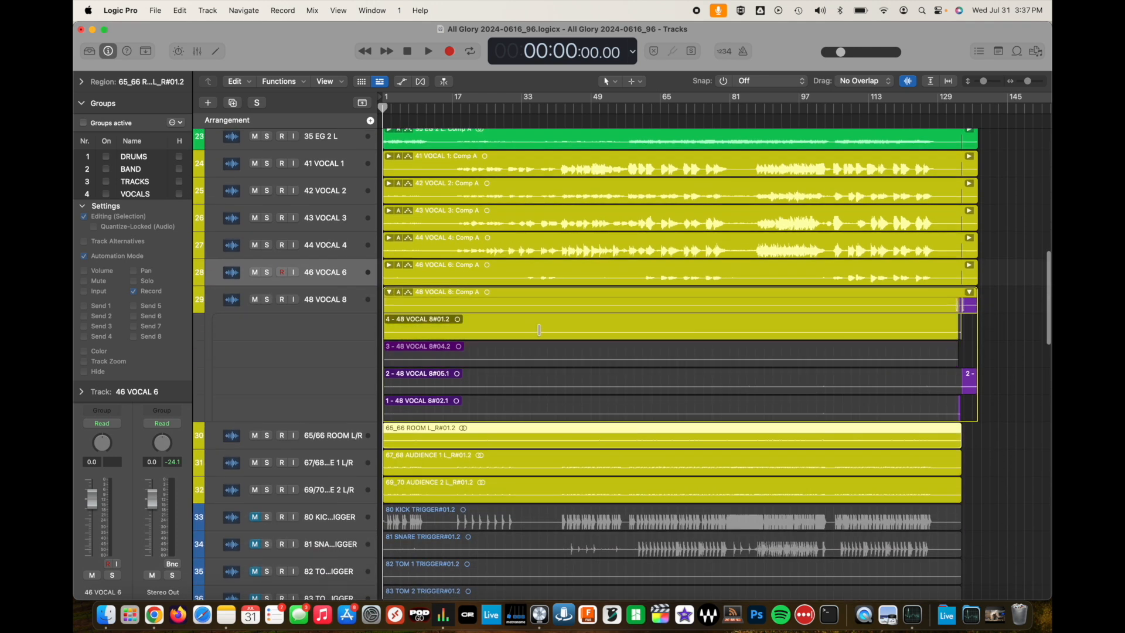
left_click(954, 329)
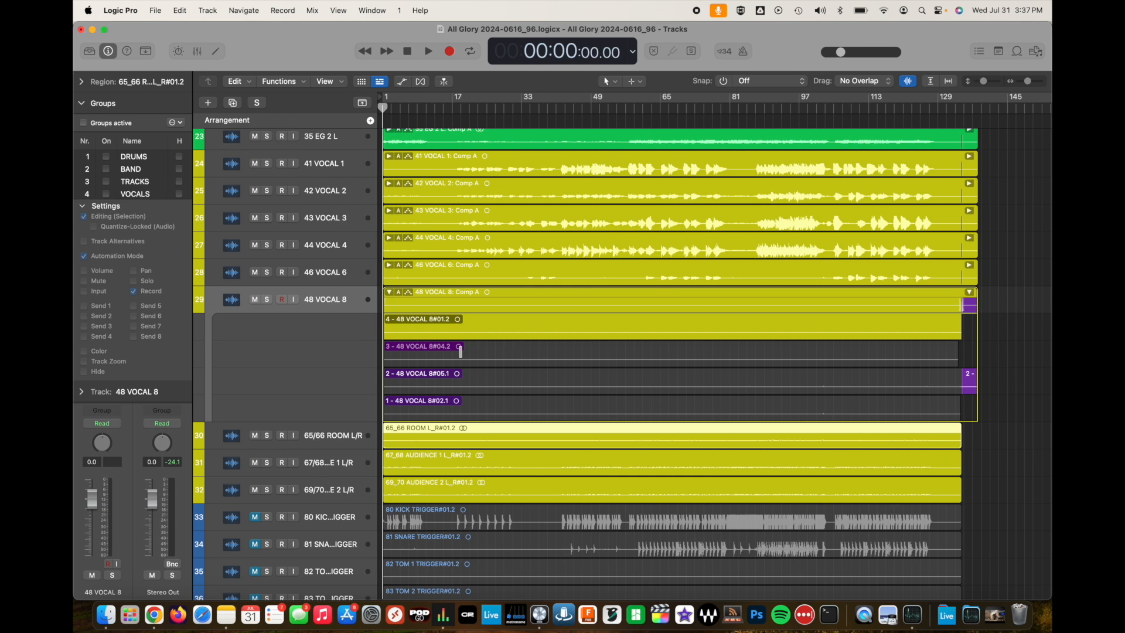
left_click(390, 292)
- Delete all the leftover rehearsal source tracks from 23 BASS#04 through 111 GUIDE#02, including the click and guide regions on them
scroll(409, 378, "down", 15)
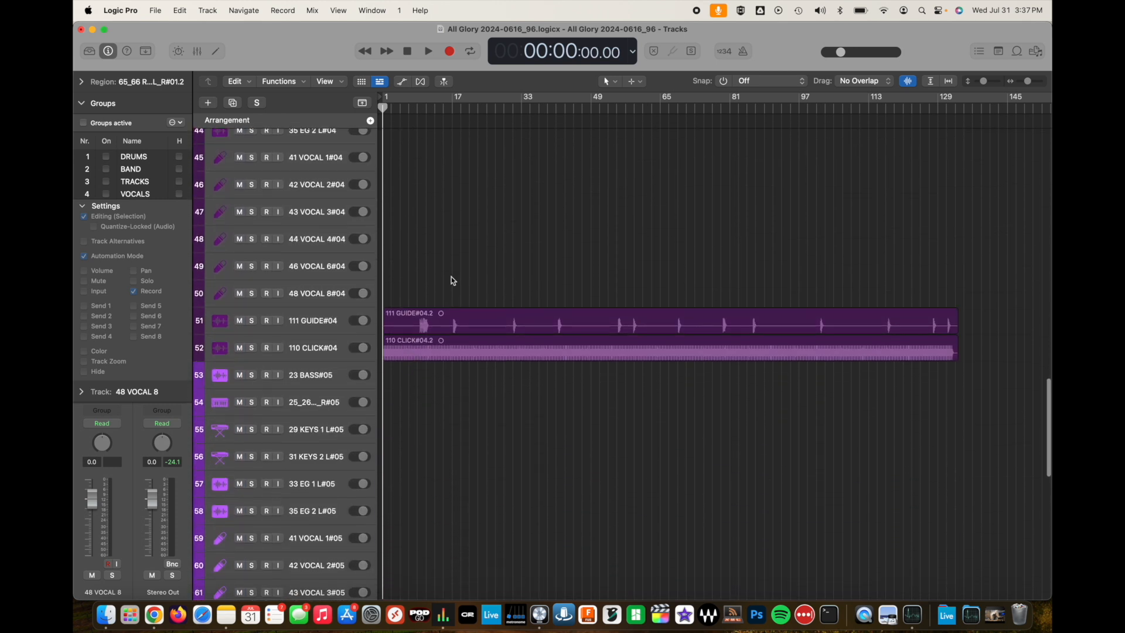
scroll(465, 339, "down", 20)
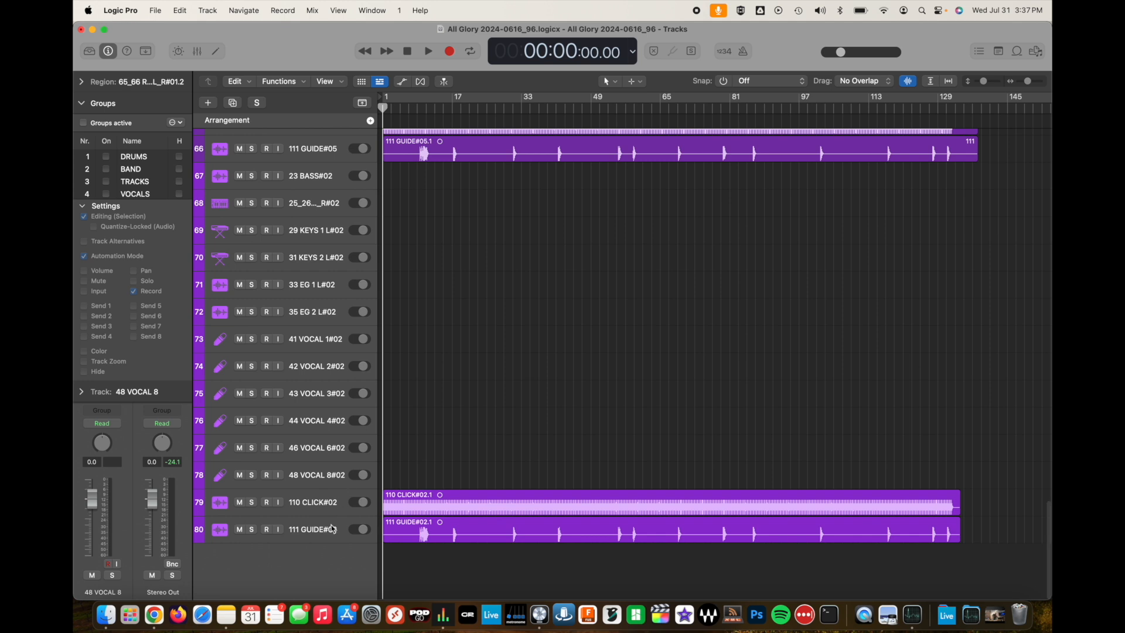
left_click(333, 529)
scroll(332, 529, "up", 20)
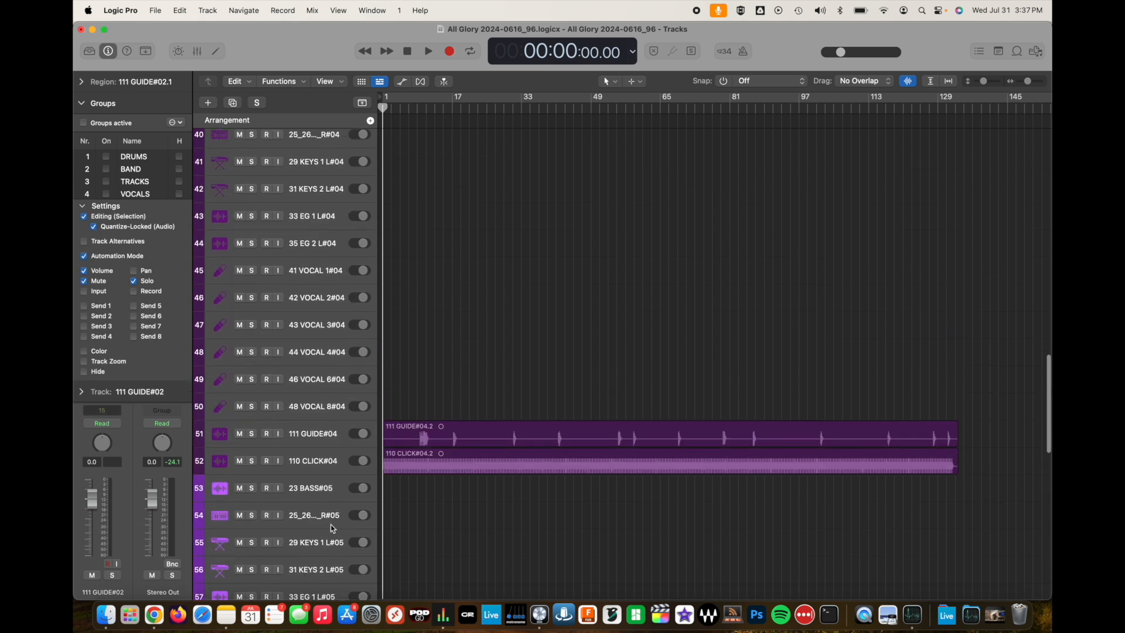
left_click(332, 304, "shift")
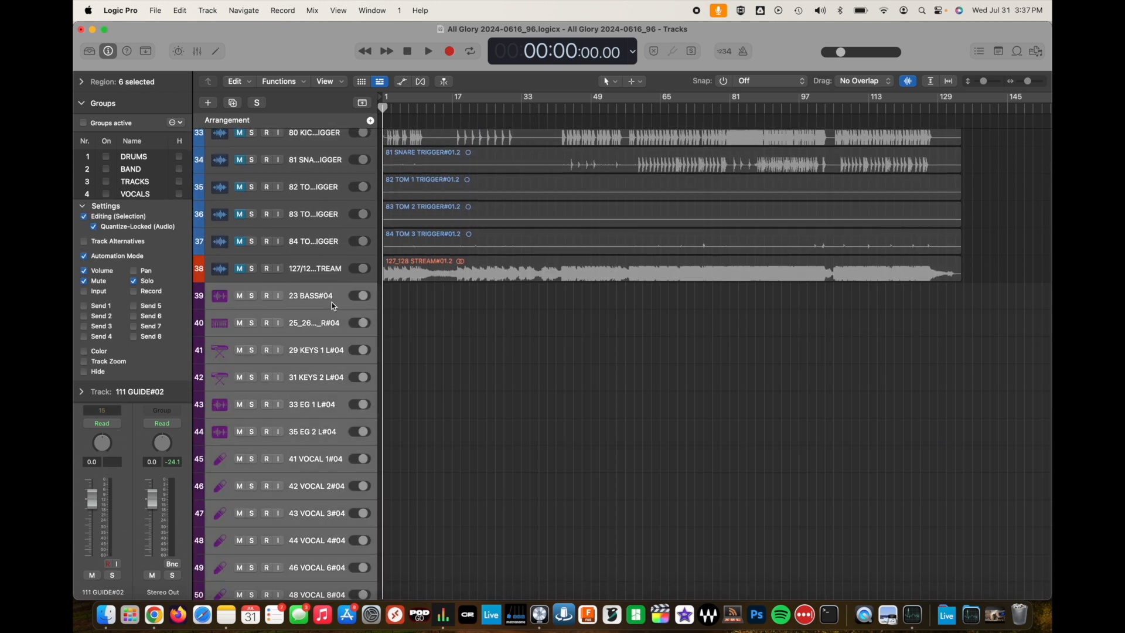
key("super+BackSpace")
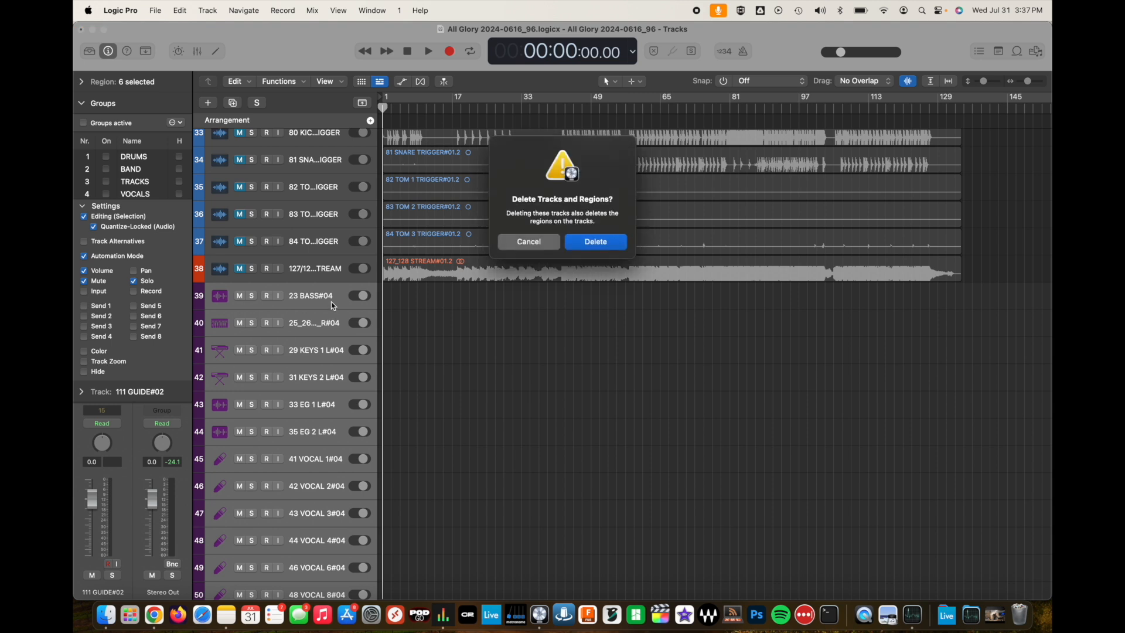
key("Return")
- Comp 23 BASS with take 3 over about bars 5–12, take 2 over bars 37–42, take 3 over bars 57–60 and take 1 over bars 67–74
scroll(481, 398, "up", 15)
scroll(483, 405, "down", 10)
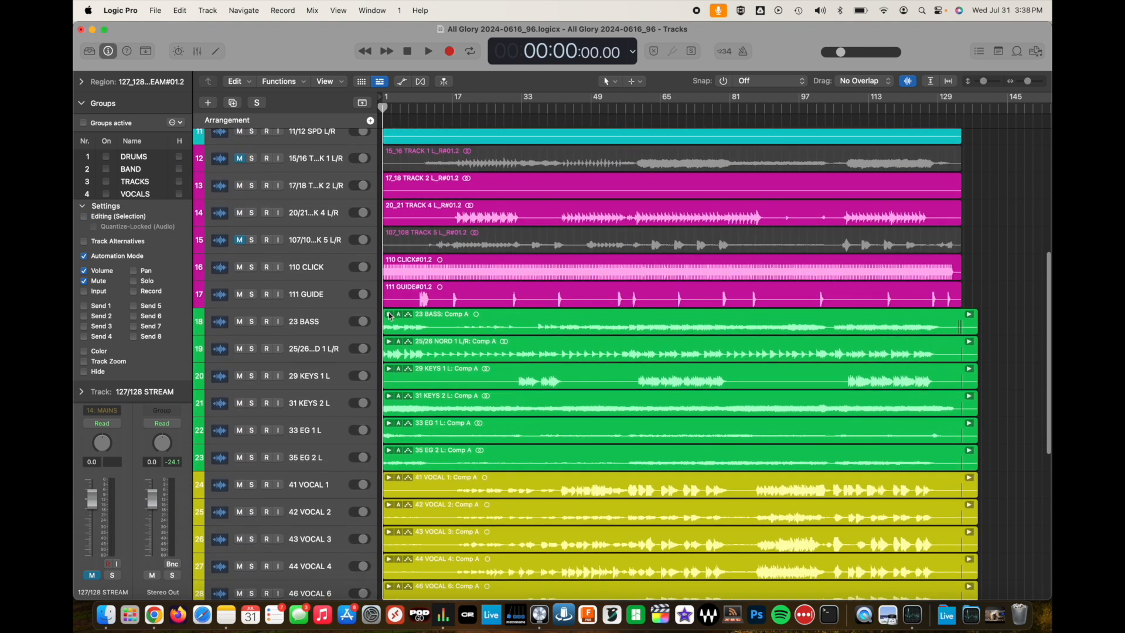
left_click(389, 315)
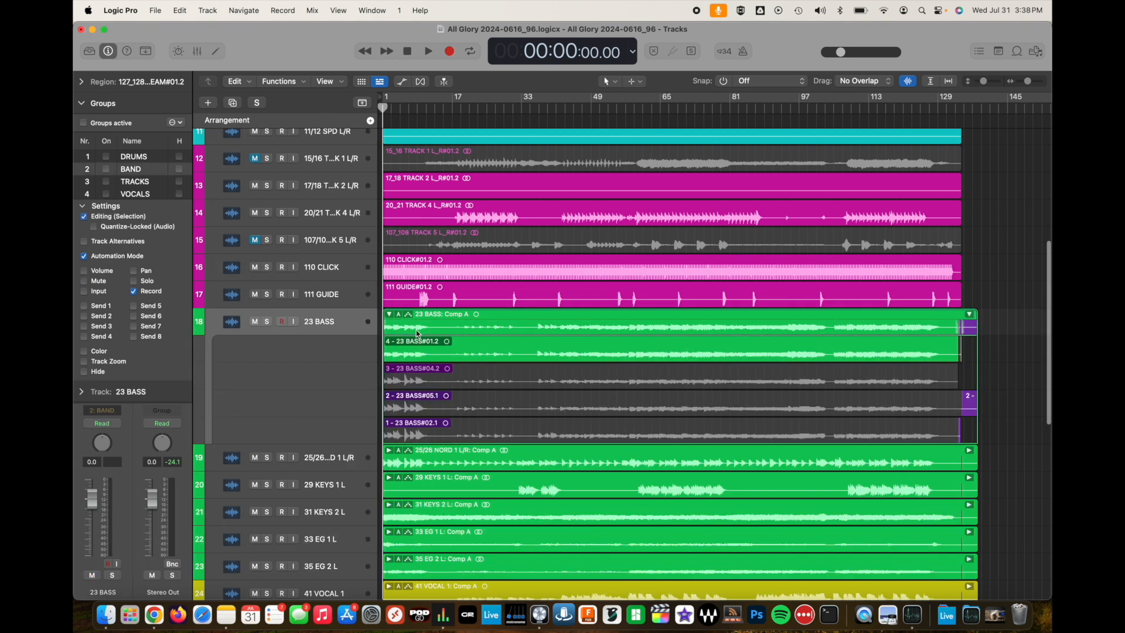
left_click_drag(402, 382, 430, 382)
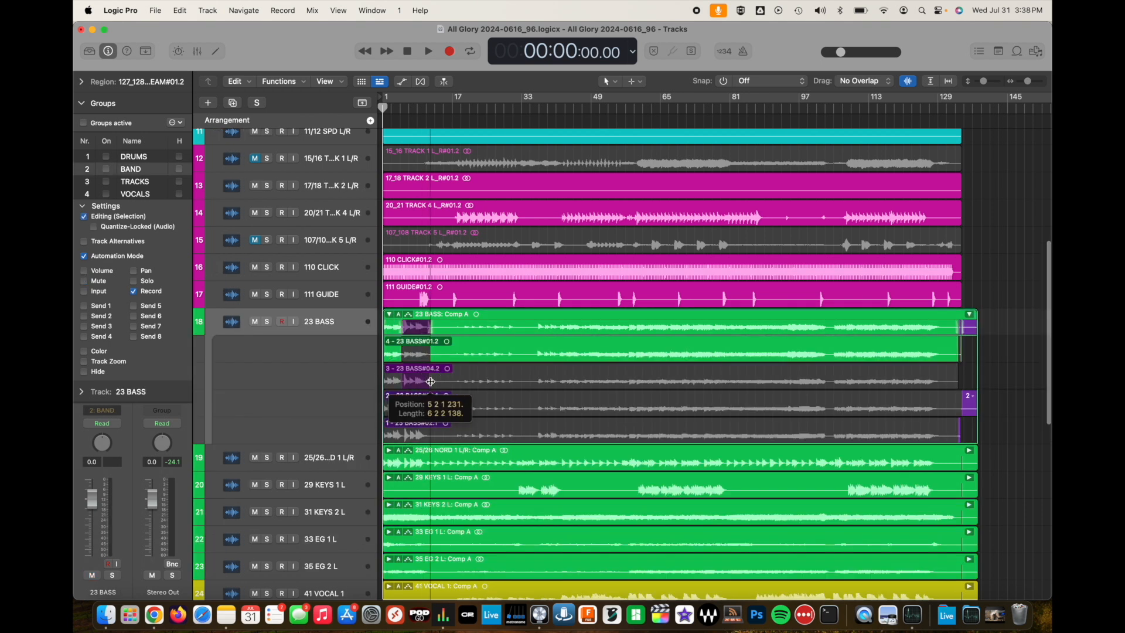
left_click_drag(539, 410, 561, 410)
left_click_drag(627, 387, 641, 382)
left_click_drag(671, 434, 701, 430)
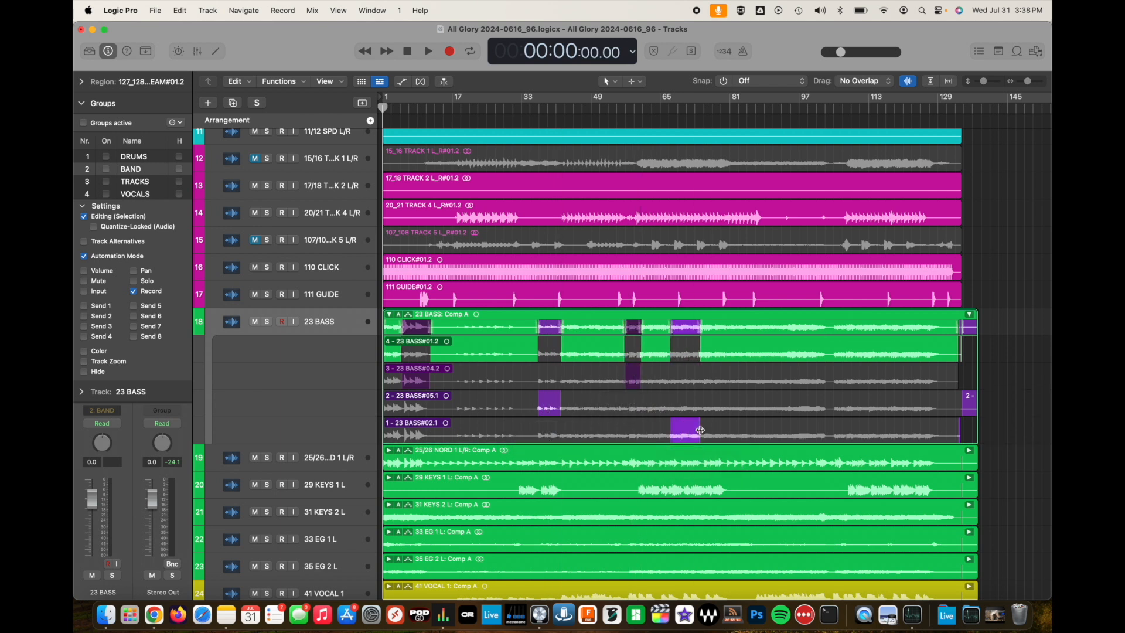